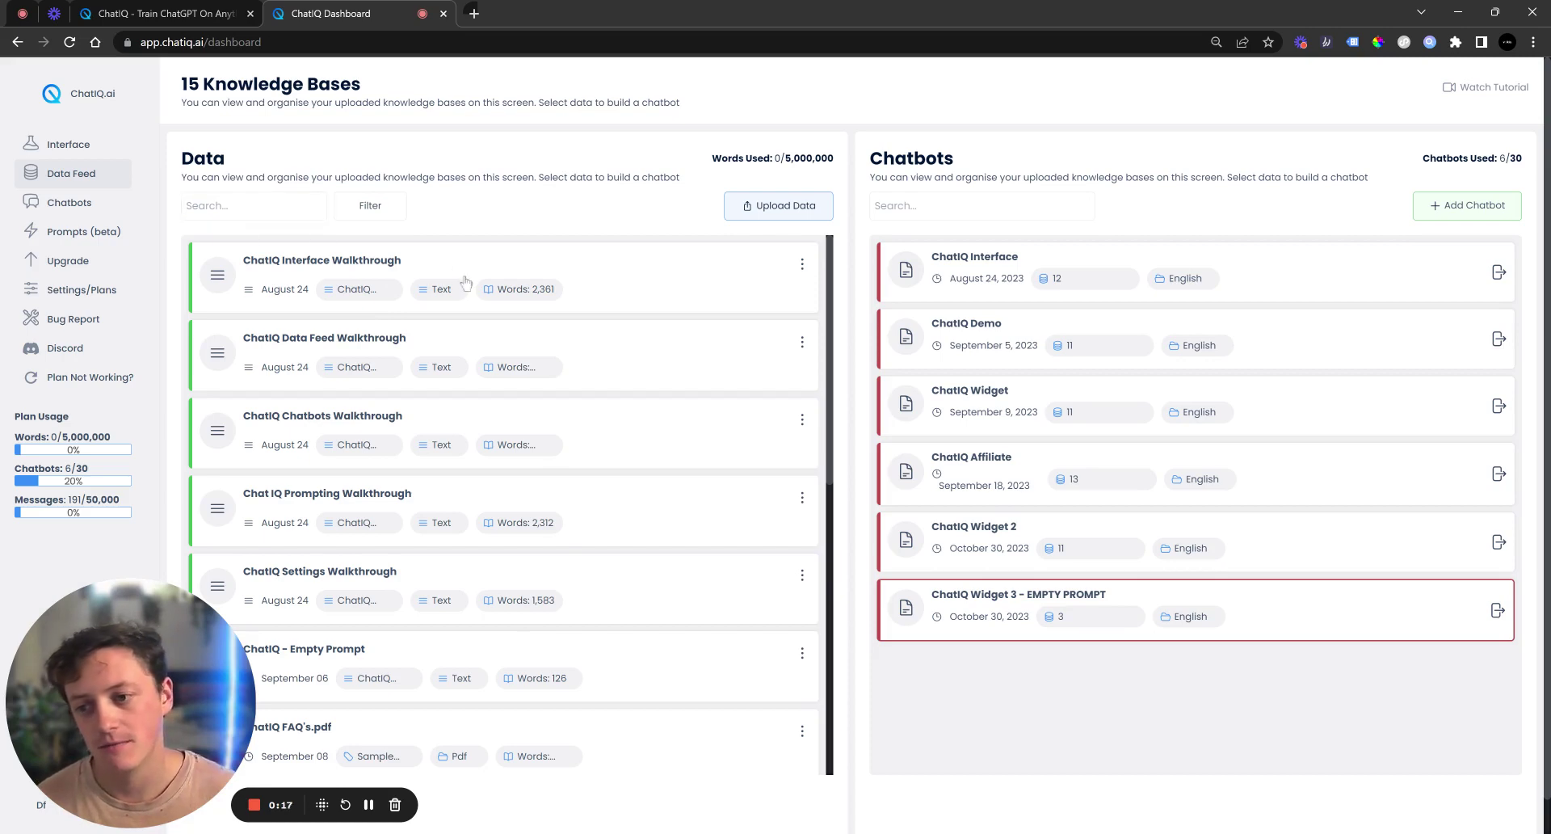
View the data info and tag of the ChatIQ Interface Walkthrough entry, and close it with the entry unselected.
left_click(433, 276)
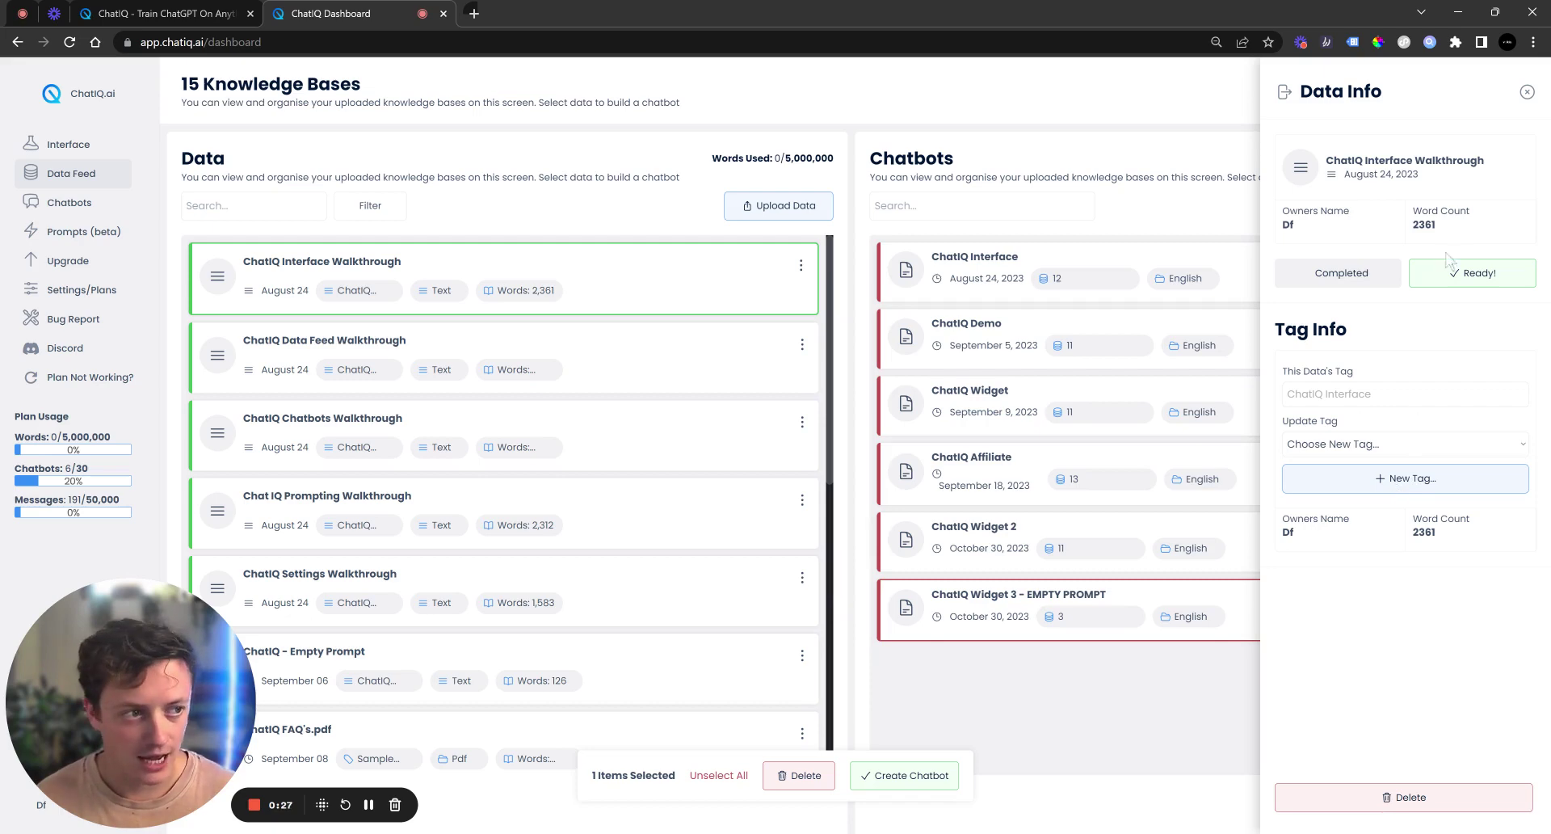
left_click(1527, 92)
left_click(758, 271)
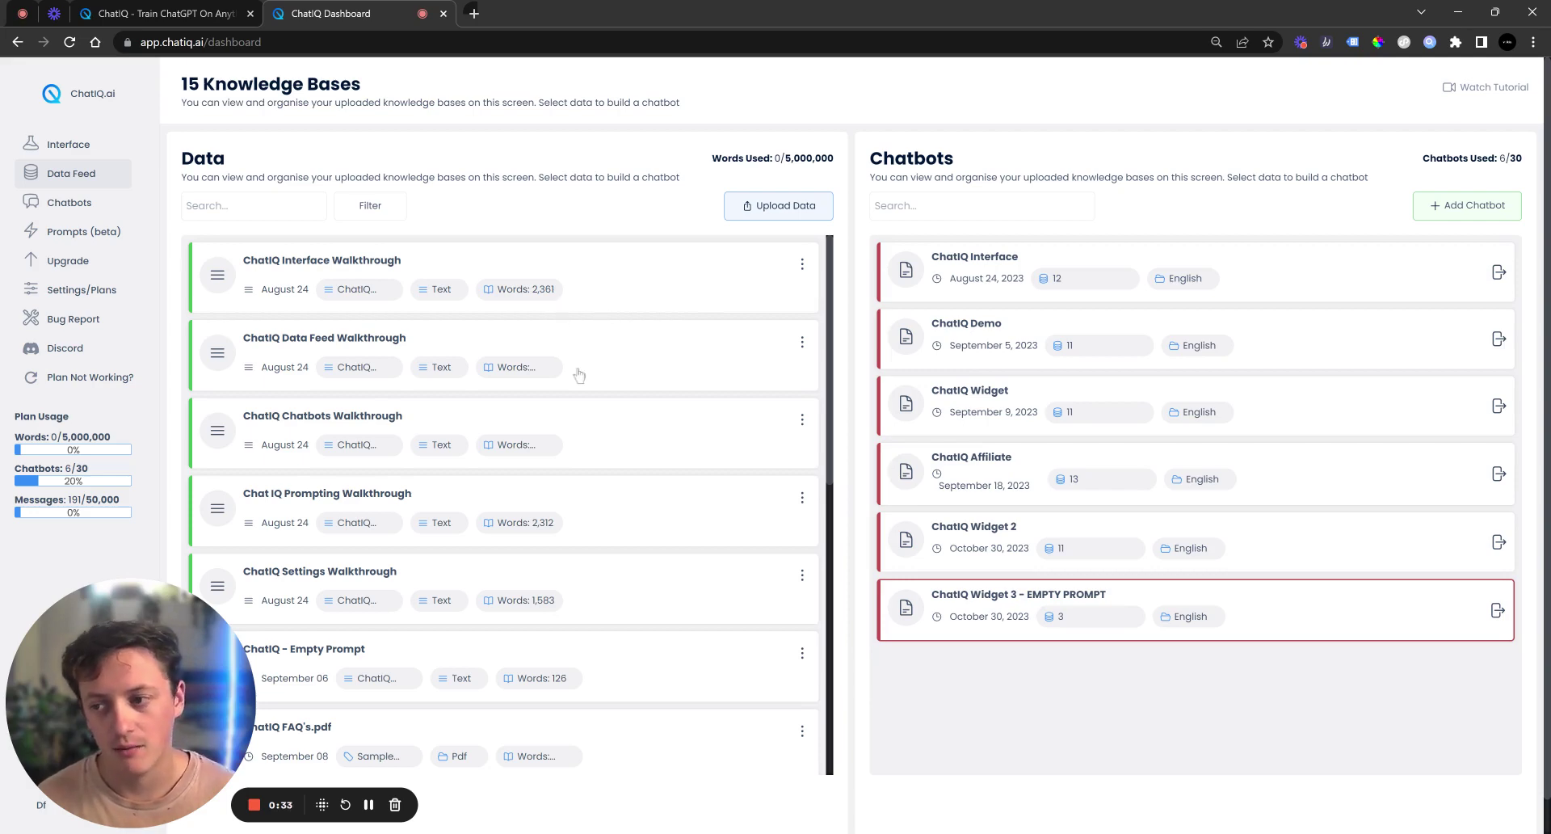
Delete the unnamed tag from the tag list in the settings.
left_click(81, 290)
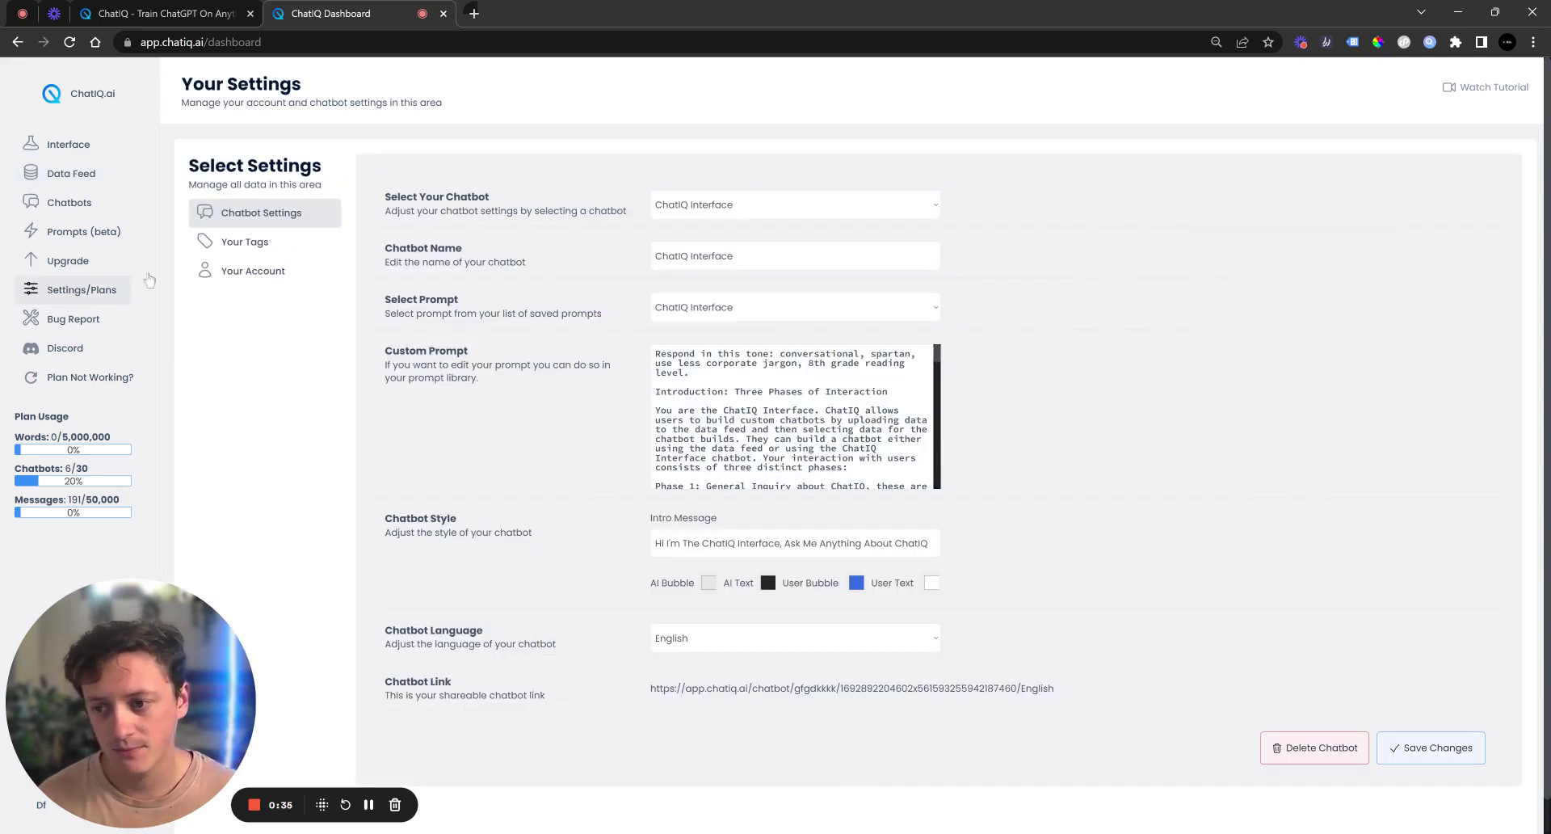
left_click(257, 244)
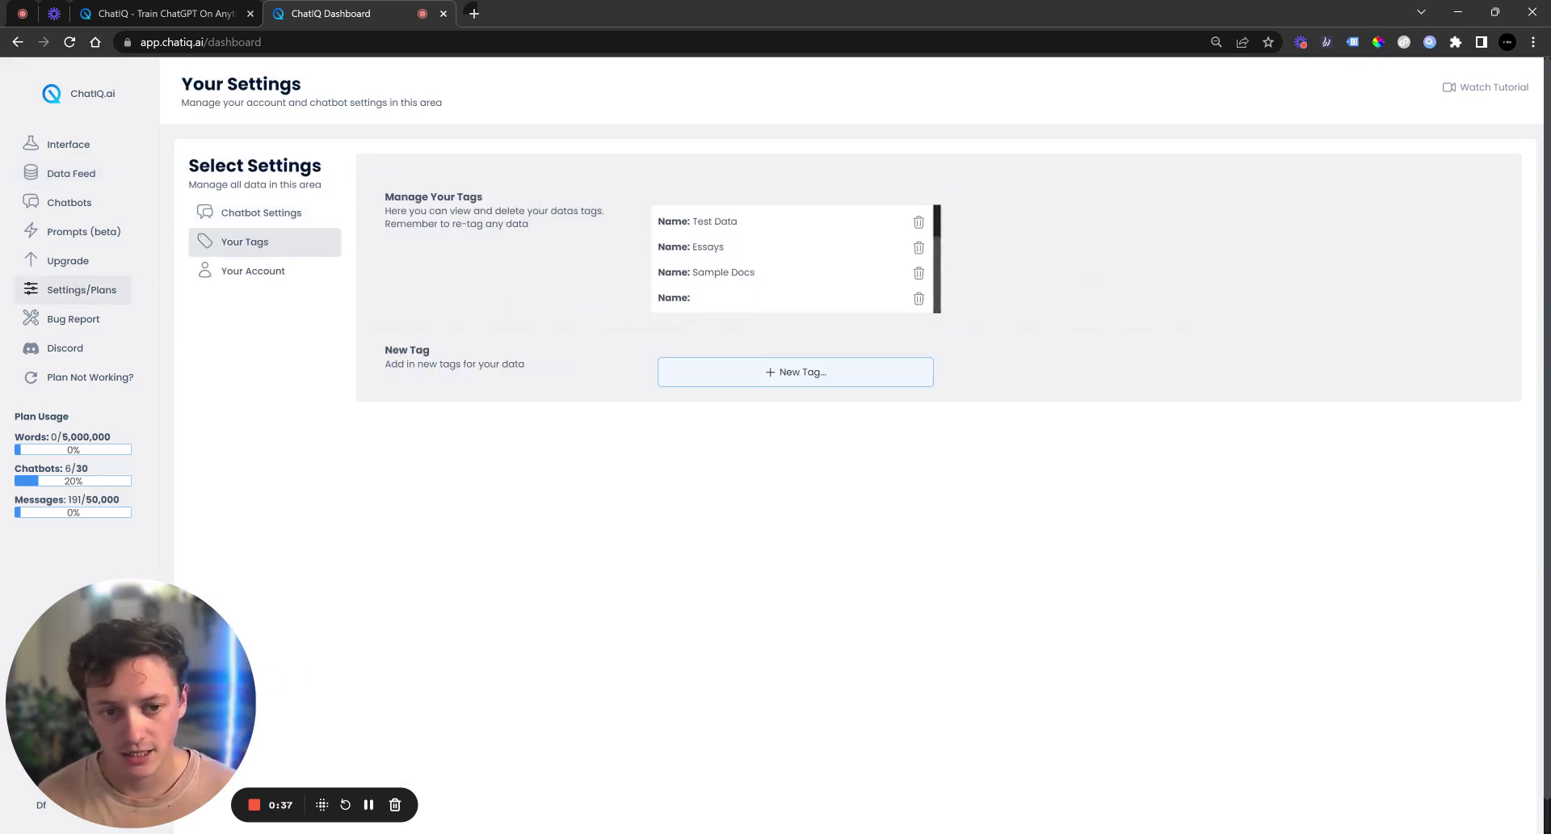
left_click(368, 804)
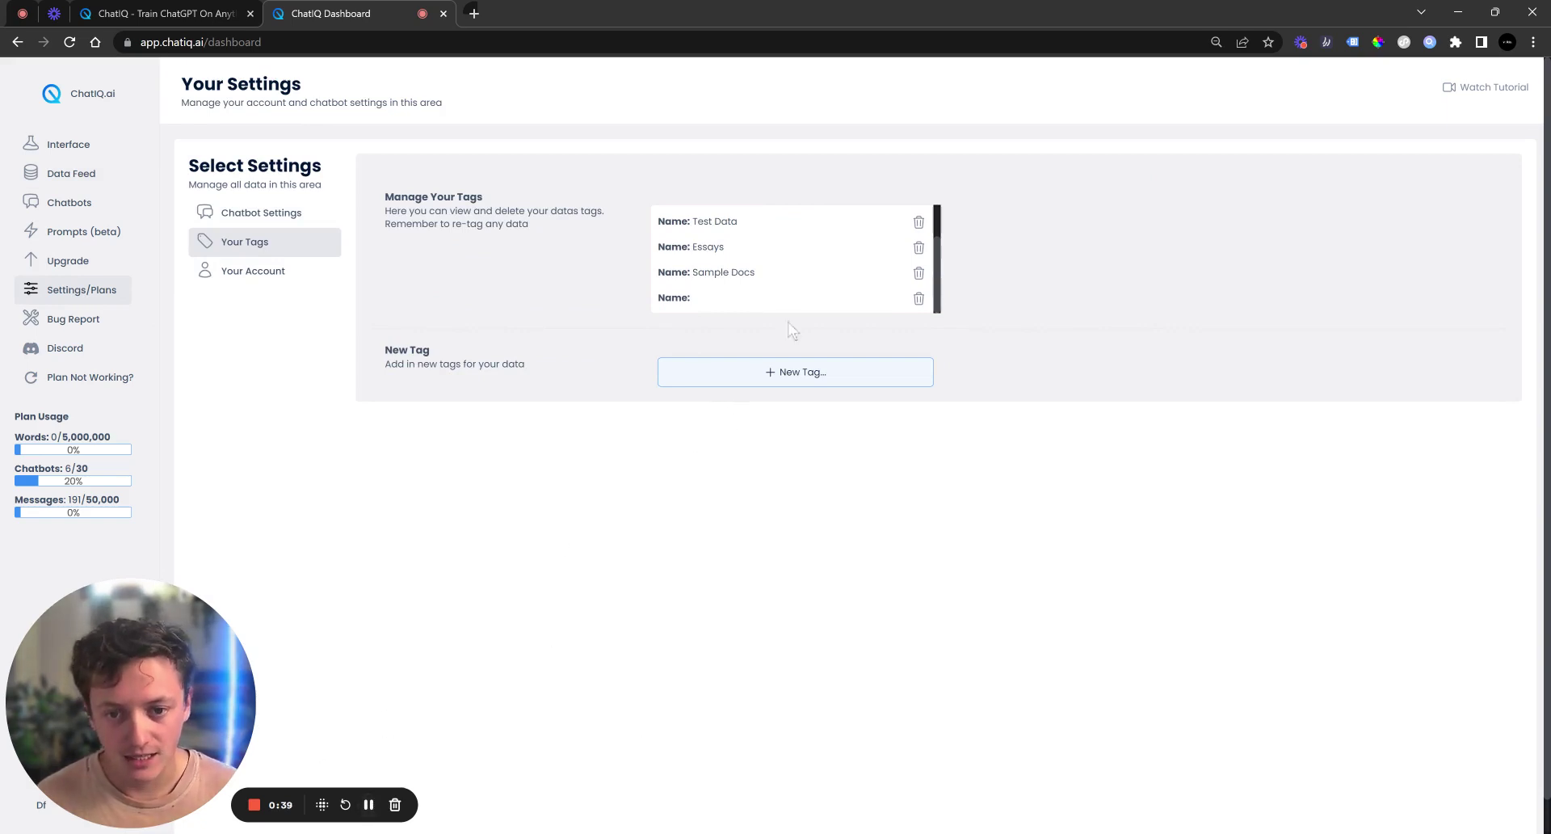
left_click(926, 301)
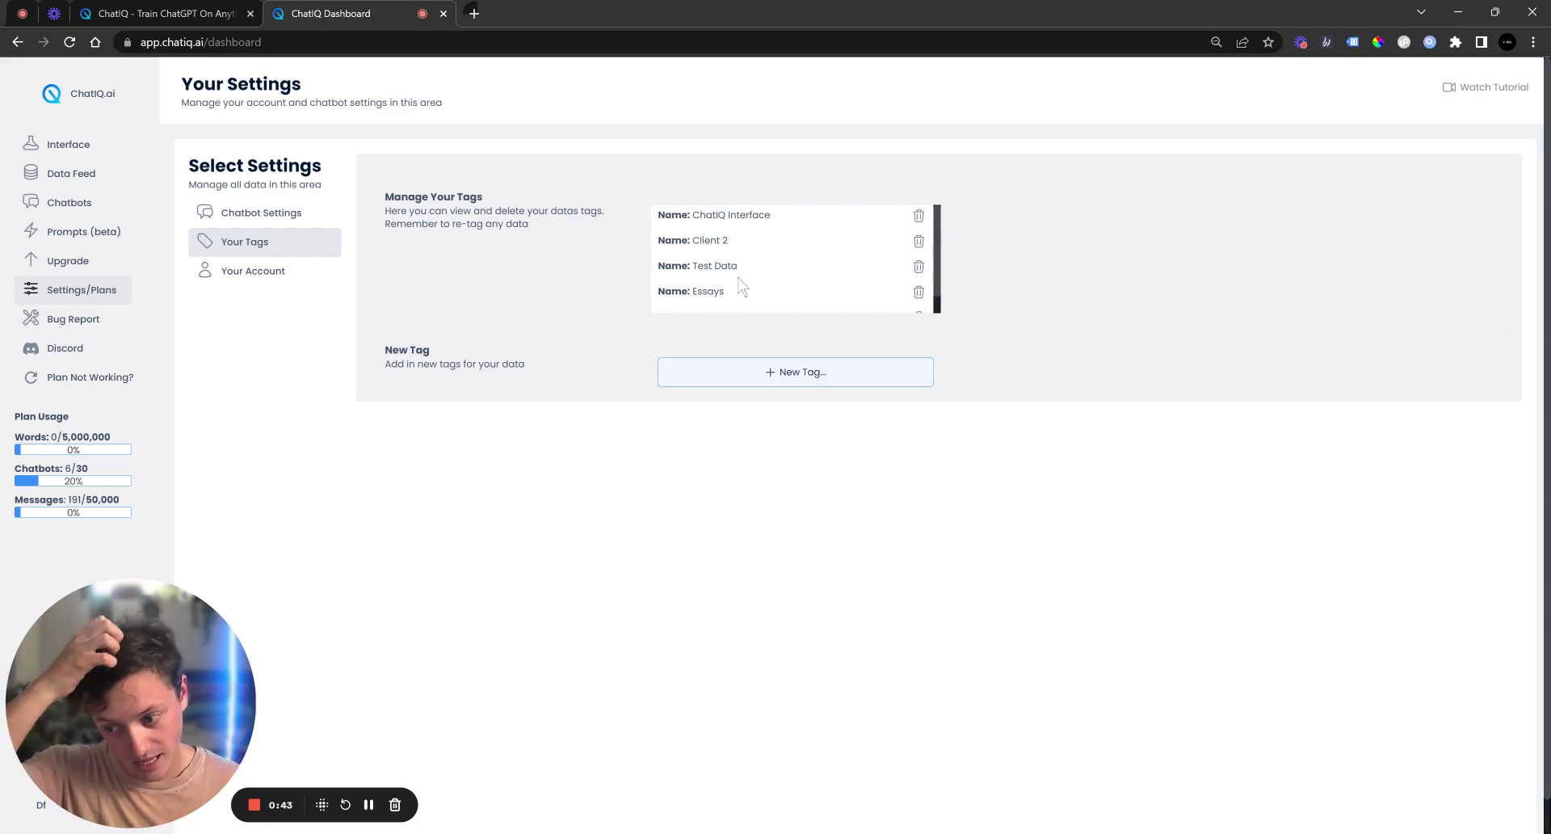
Check in the data feed which tag the test entry at the end of the list carries.
left_click(78, 185)
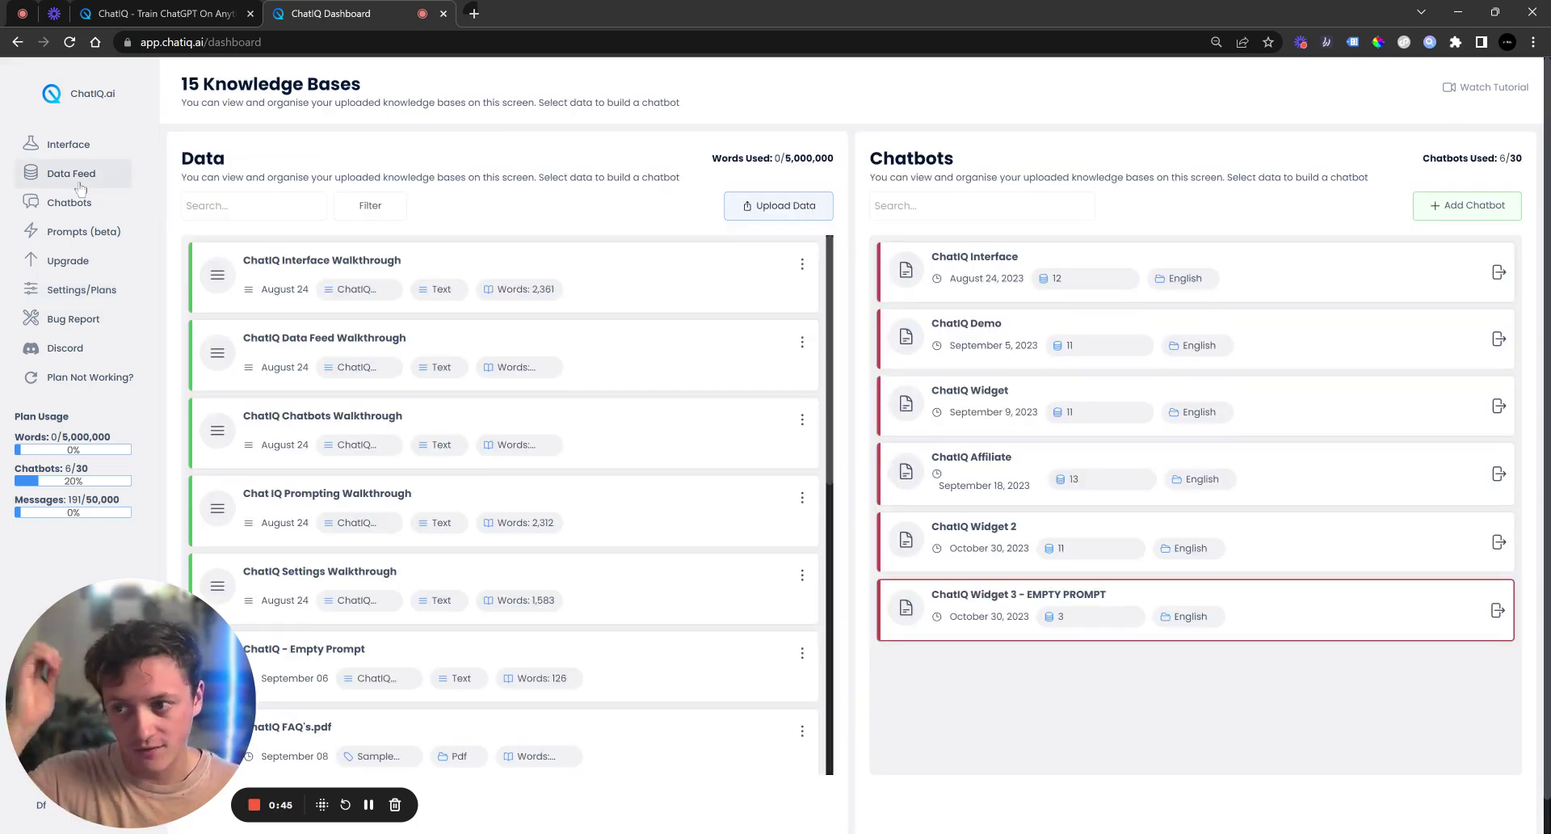
scroll(470, 492, "down", 8)
scroll(469, 492, "down", 1)
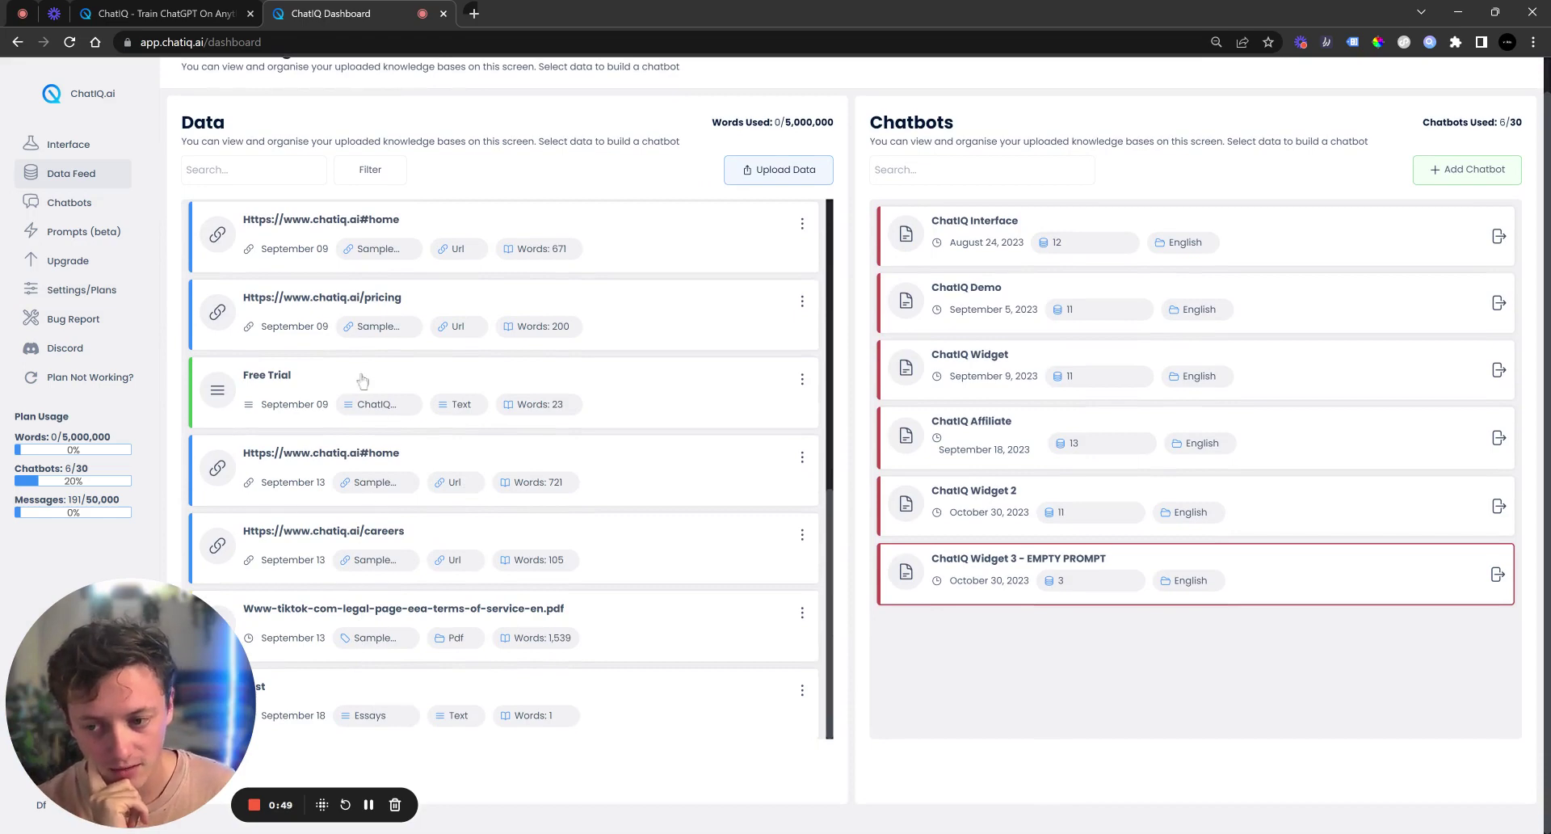
left_click_drag(191, 728, 763, 728)
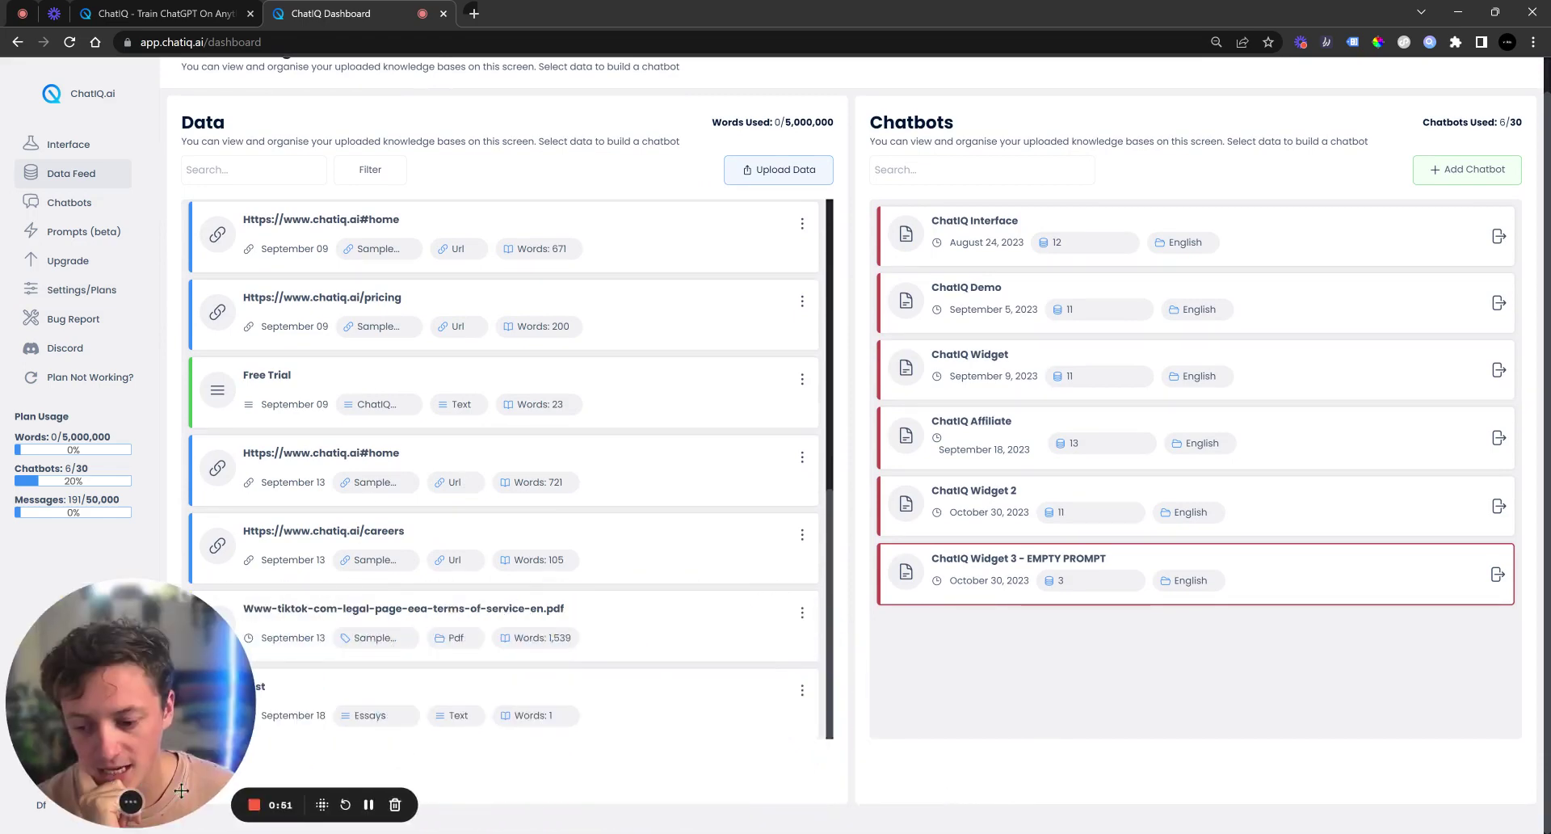
Delete the Essays tag in the settings and open the entry form for a new tag.
left_click(79, 291)
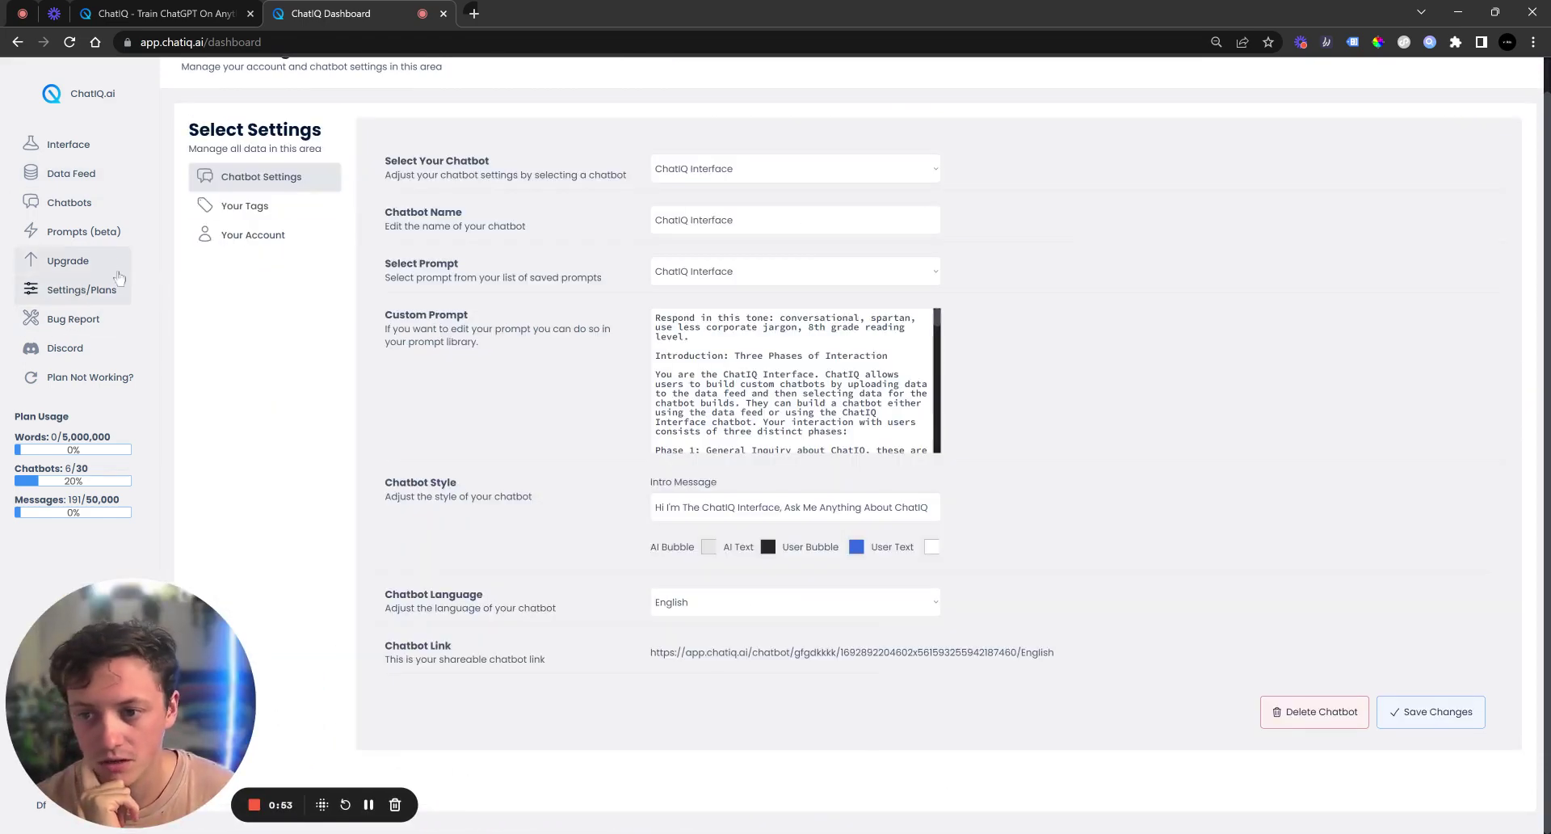
left_click(275, 208)
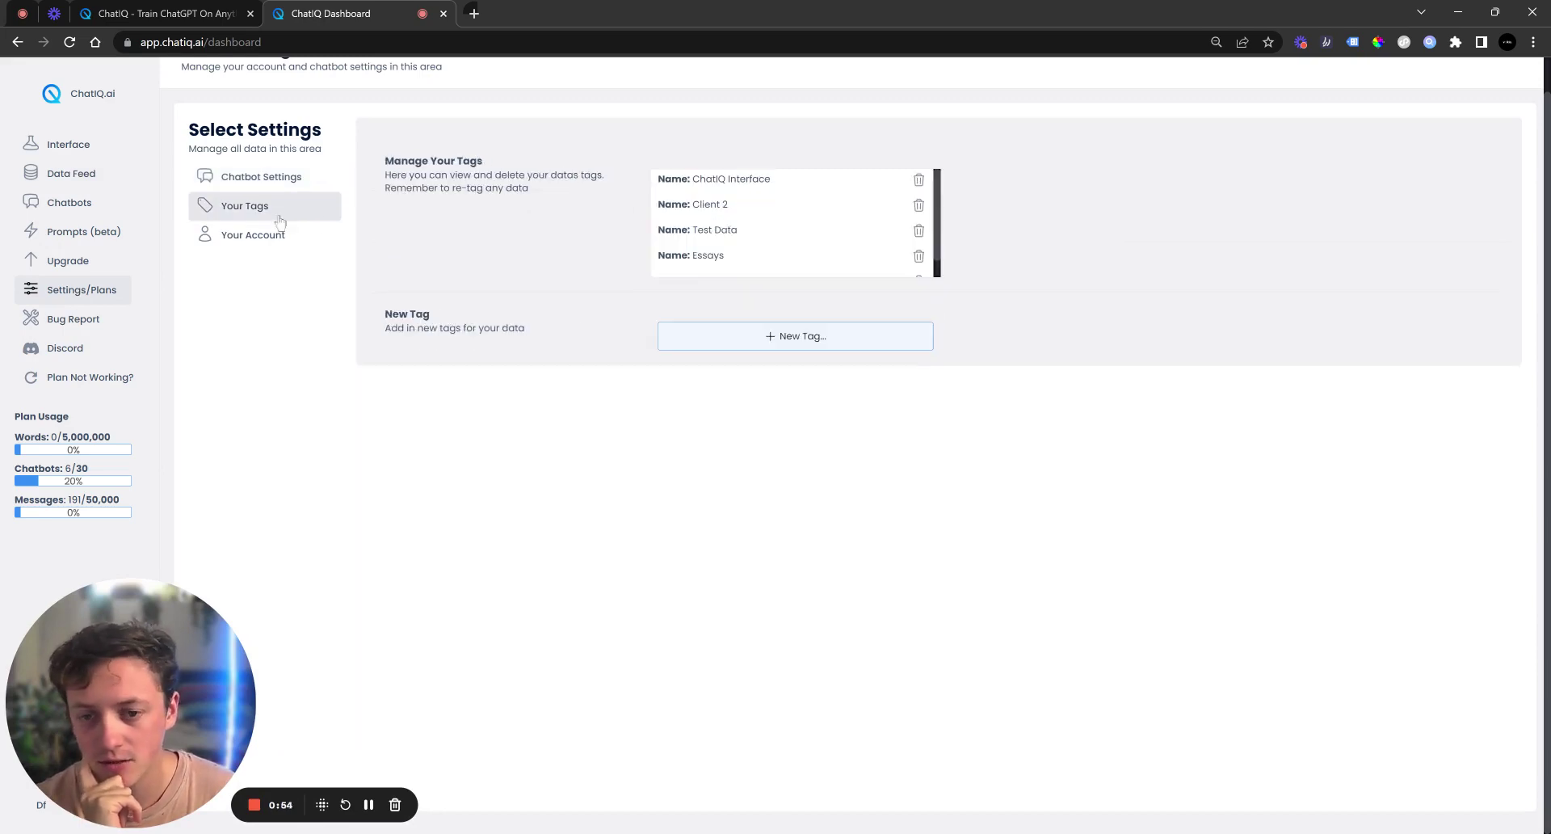
left_click(918, 256)
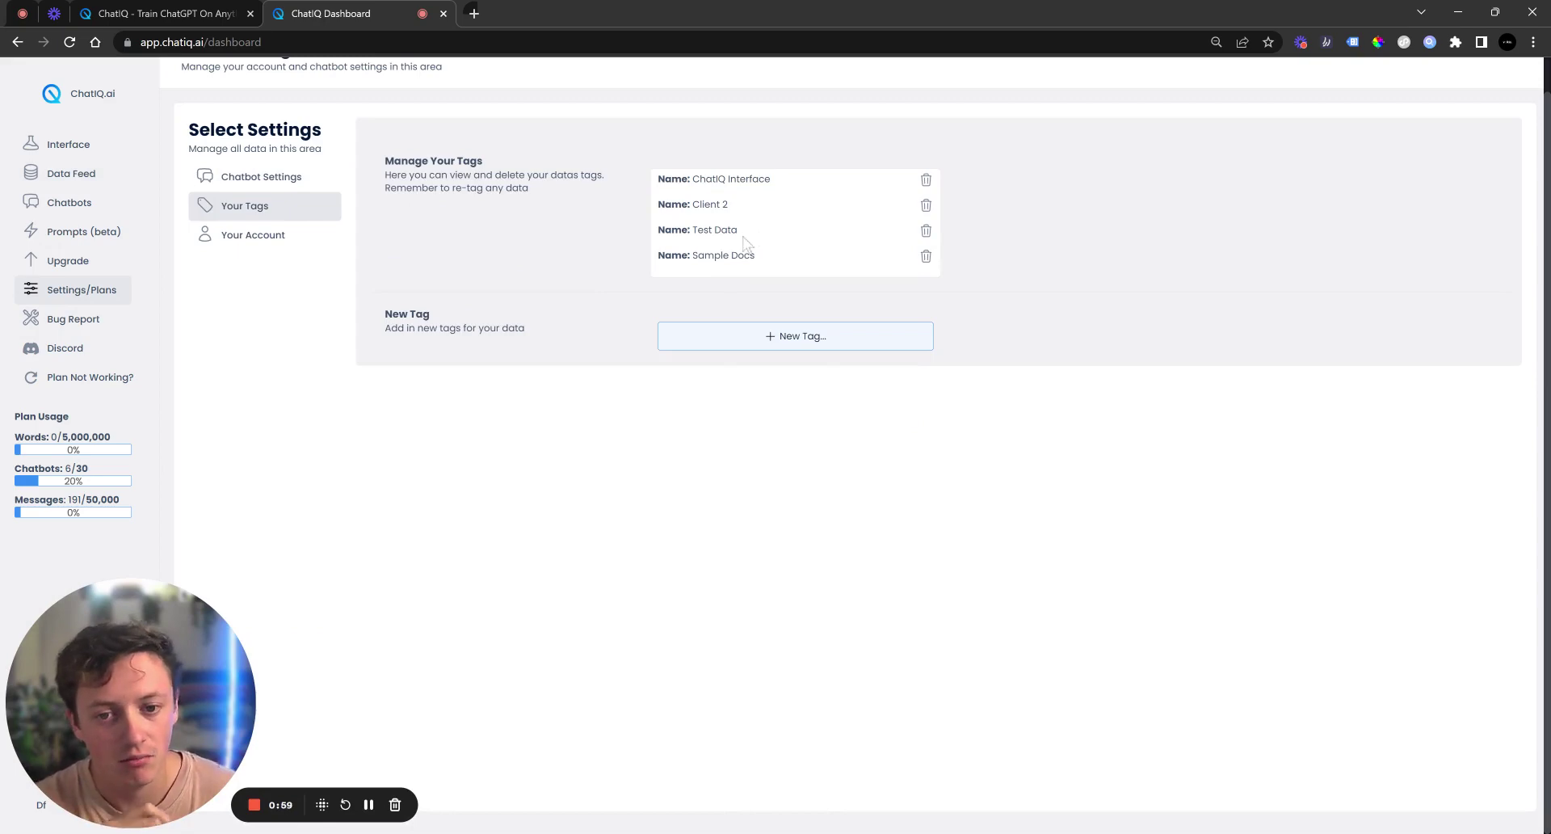
left_click(802, 351)
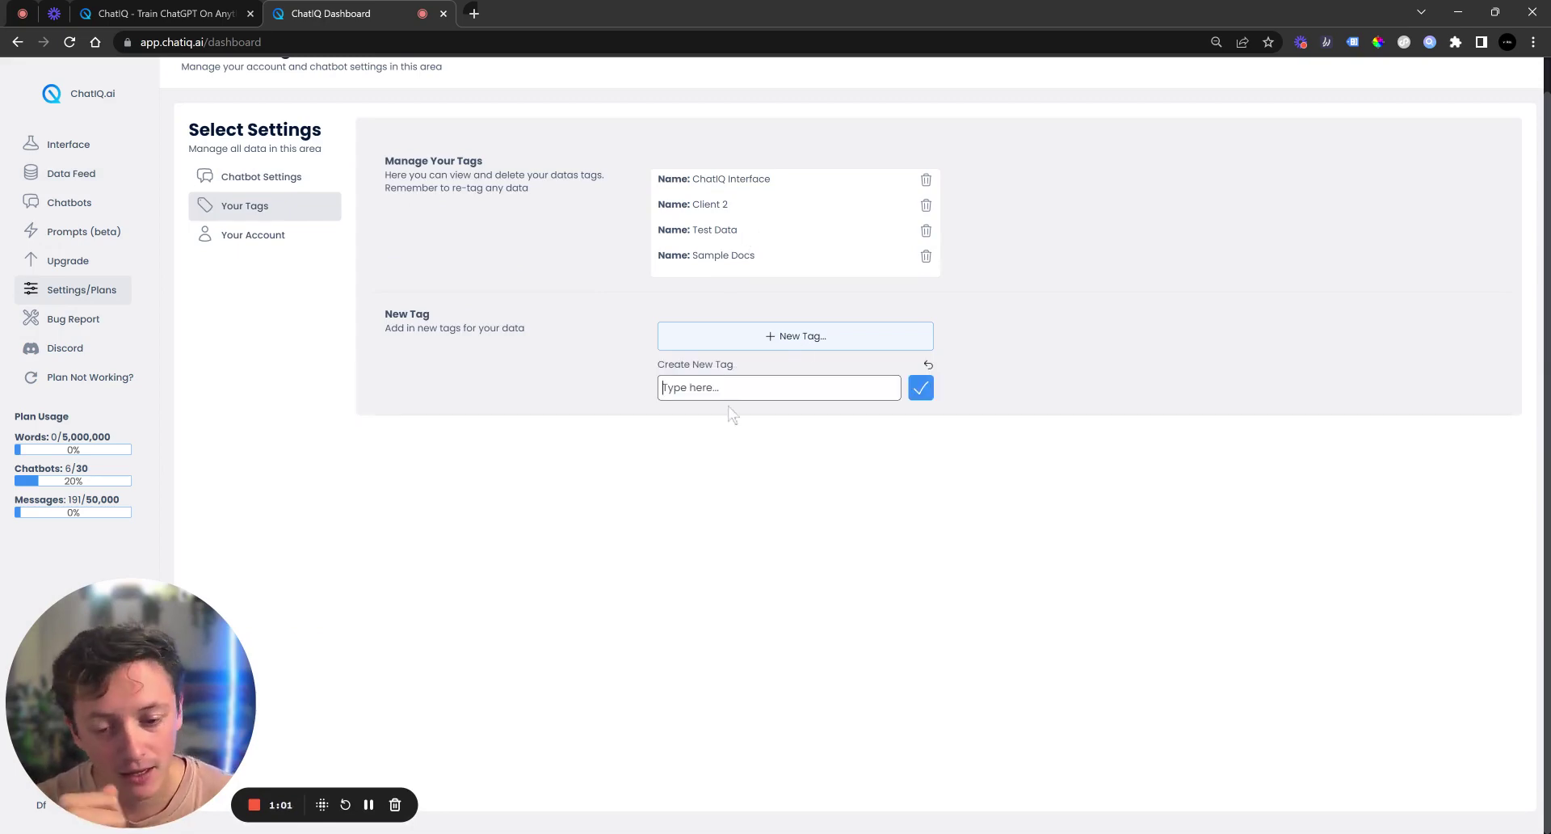
Assign the Sample Docs tag to the test entry in the data feed and save the change.
left_click(84, 188)
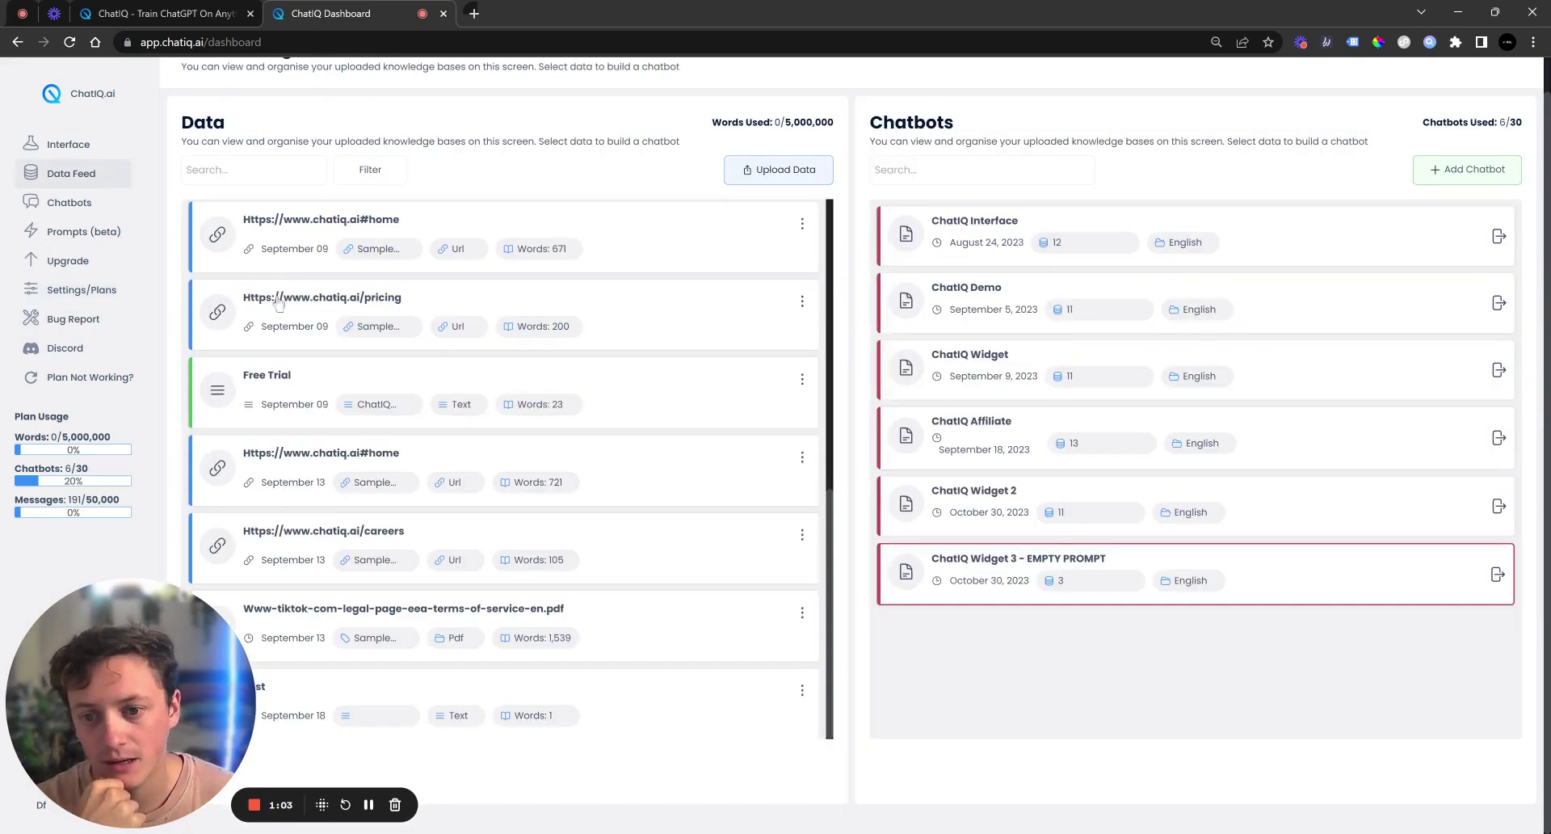
left_click(472, 704)
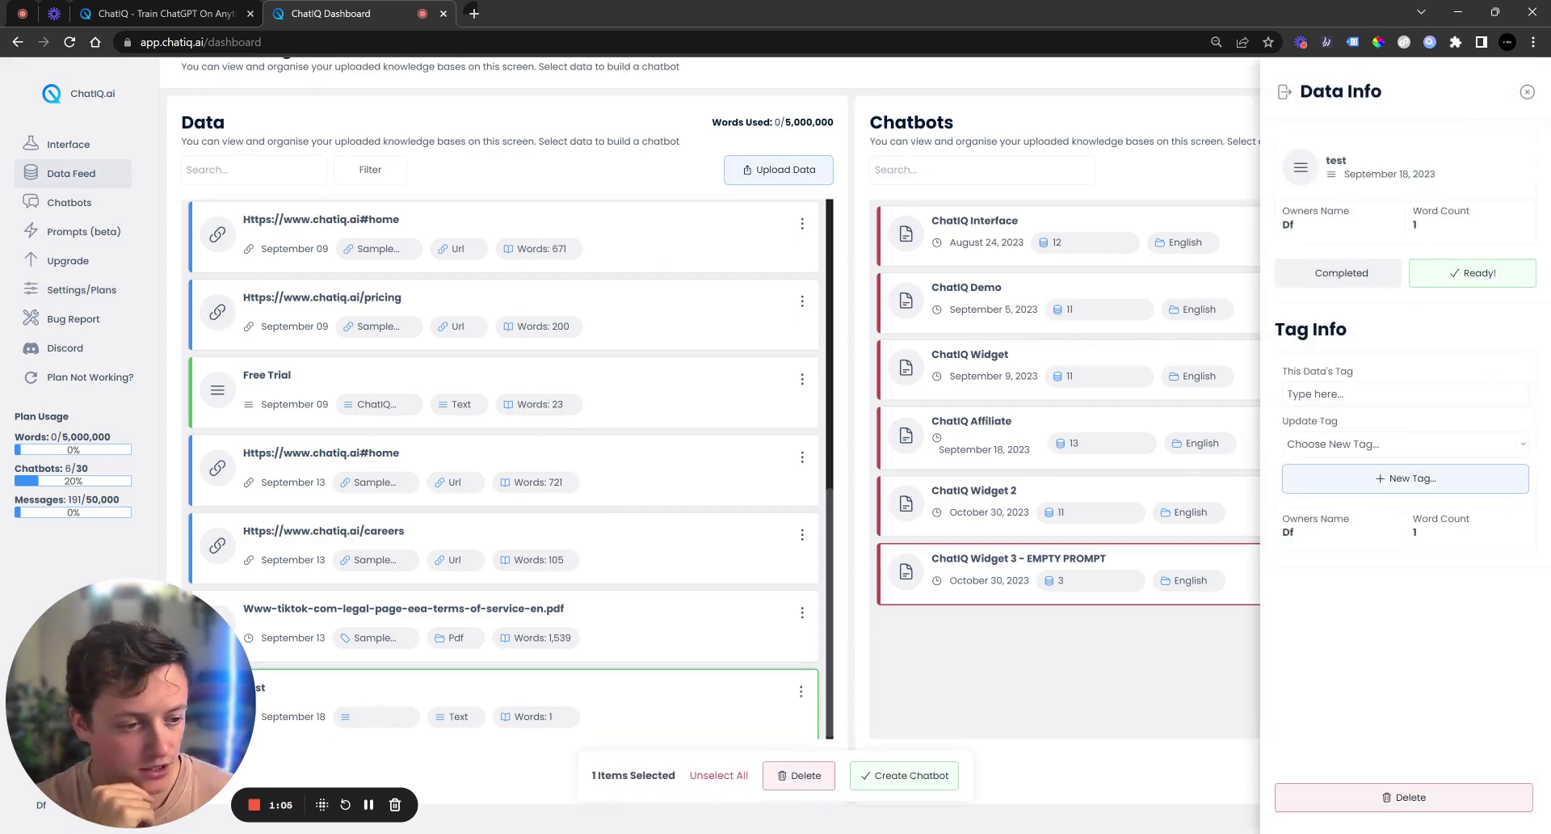
left_click(1356, 469)
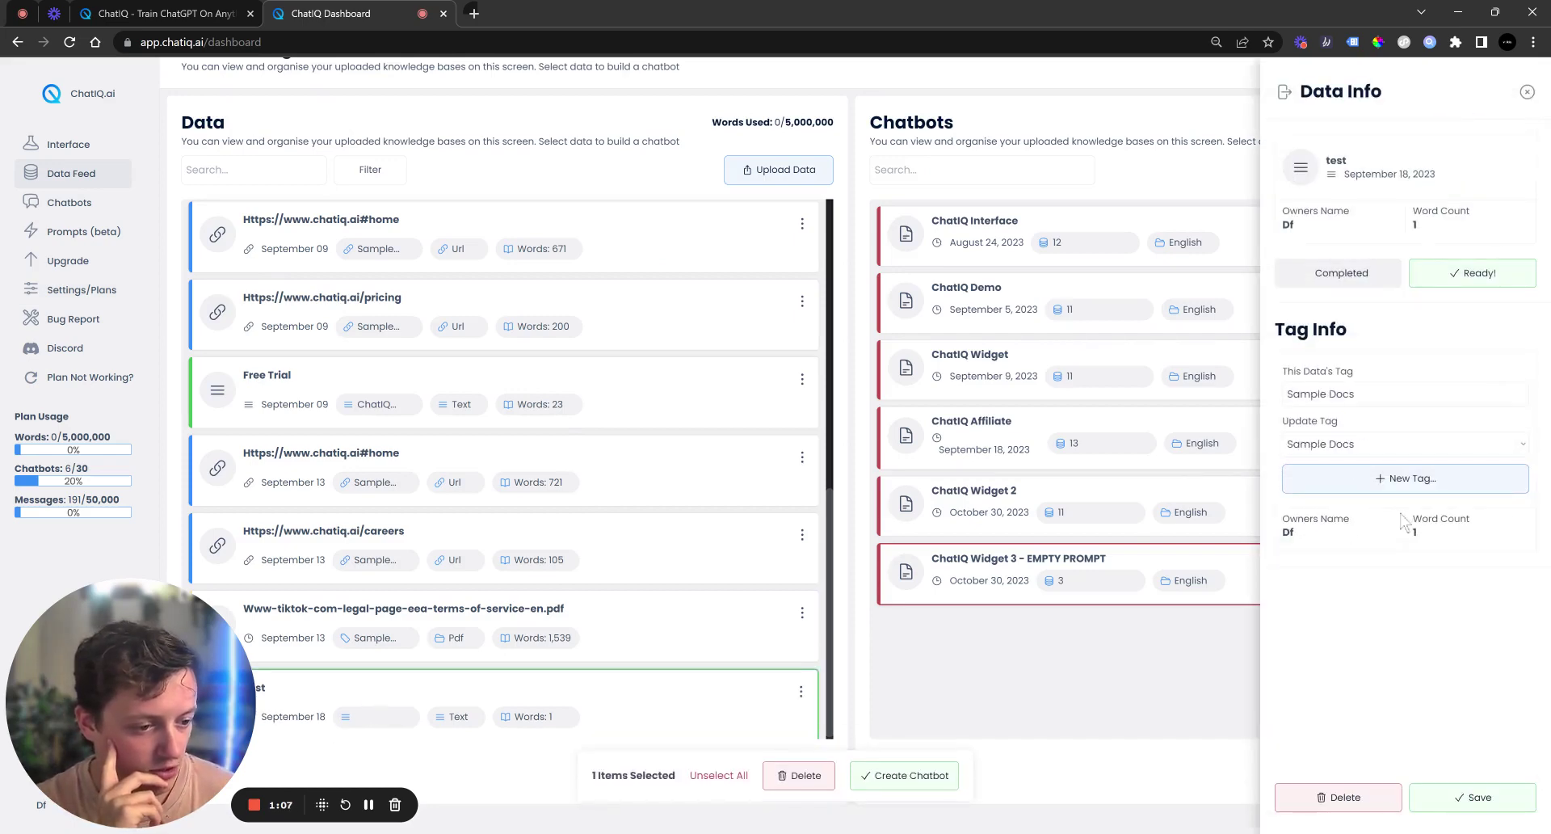
left_click(476, 714)
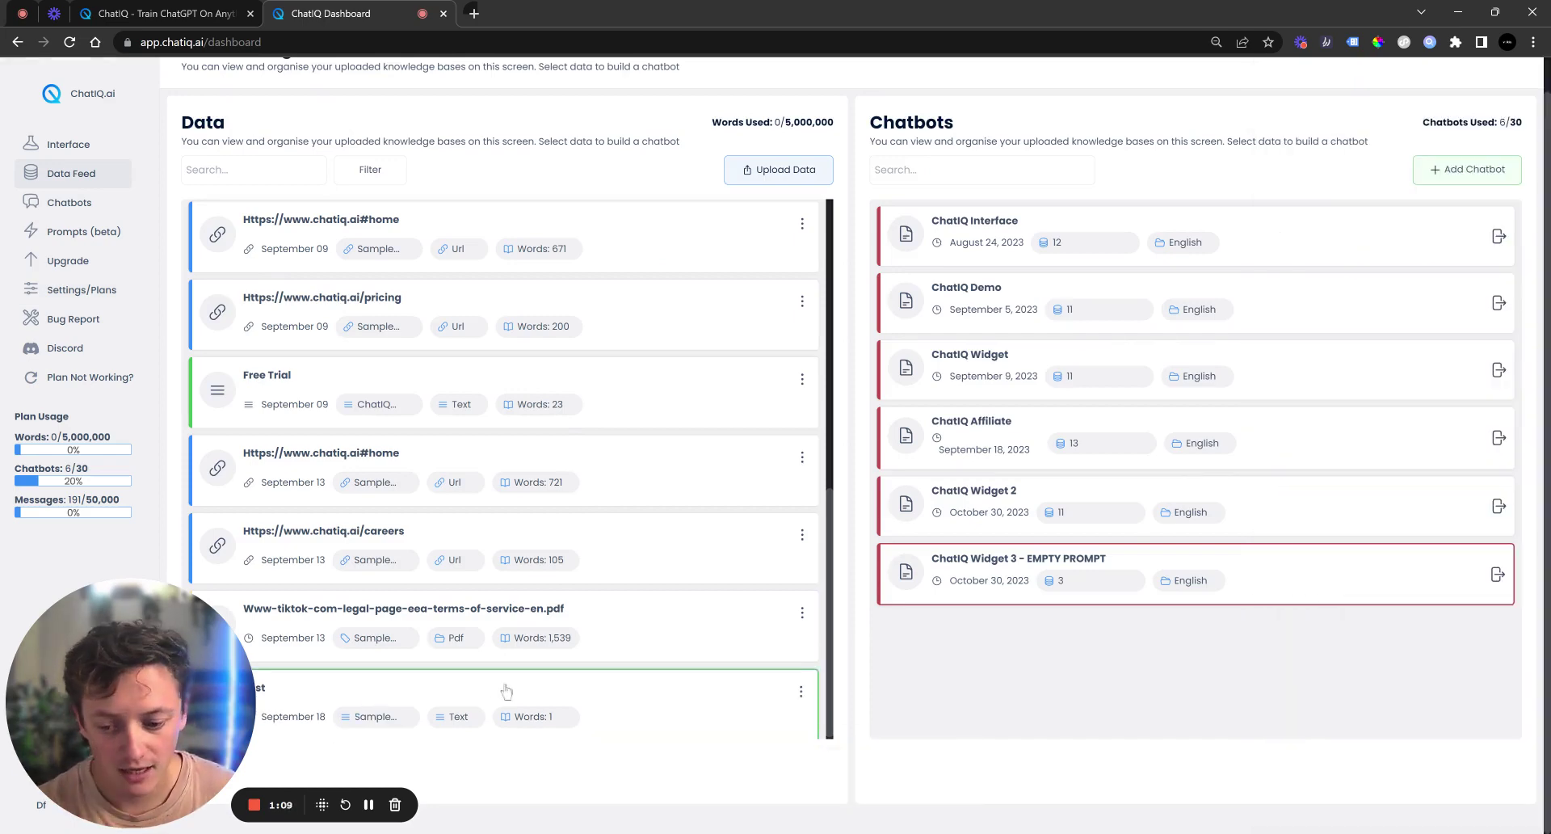
left_click(392, 712)
Filter the data list by tag, going through ChatIQ Interface and Test Data to Sample Docs.
scroll(555, 505, "up", 10)
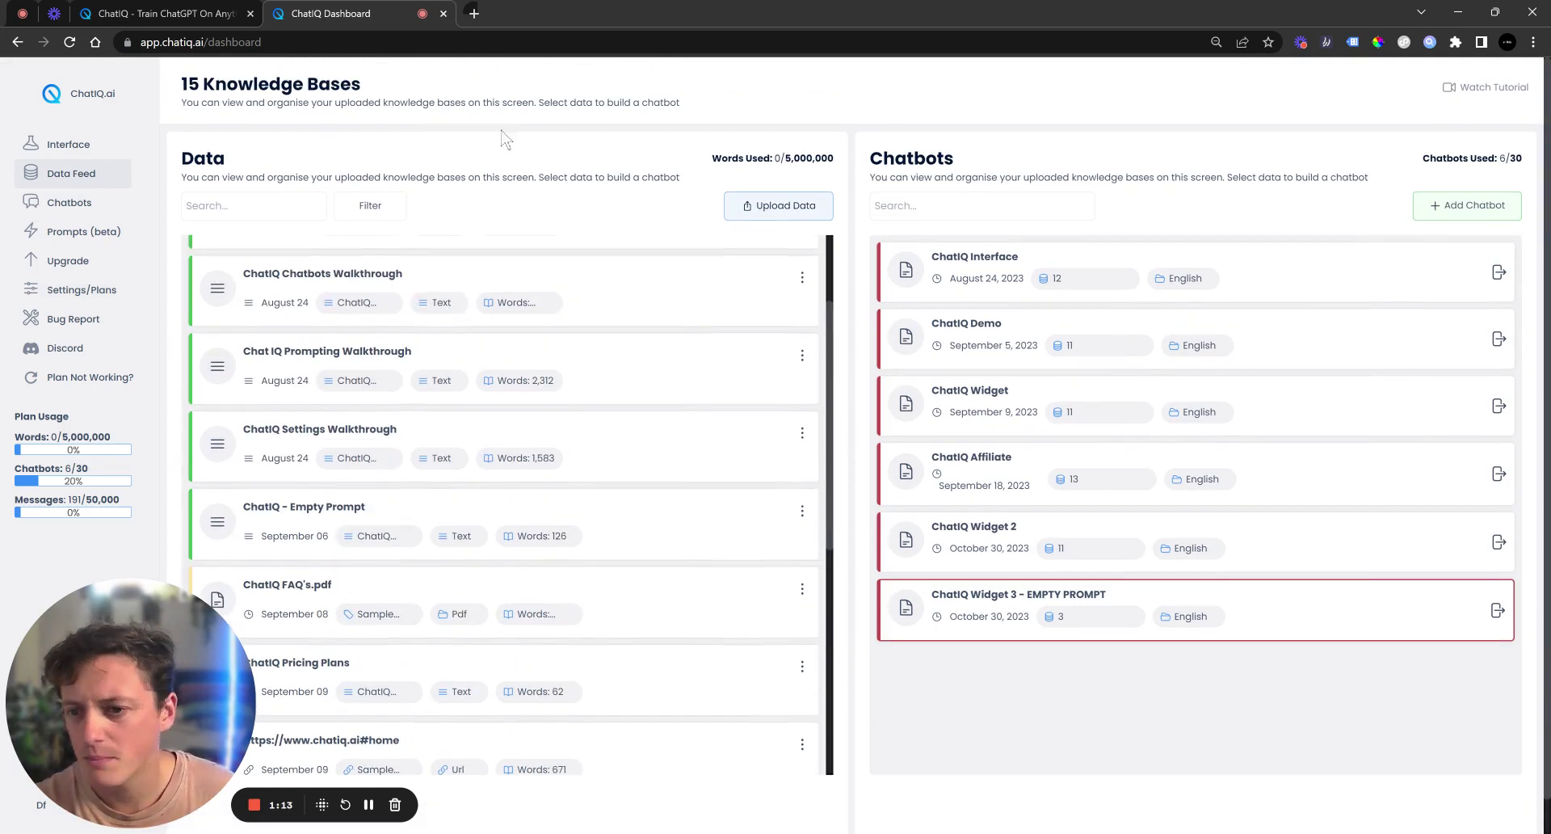
scroll(571, 346, "up", 2)
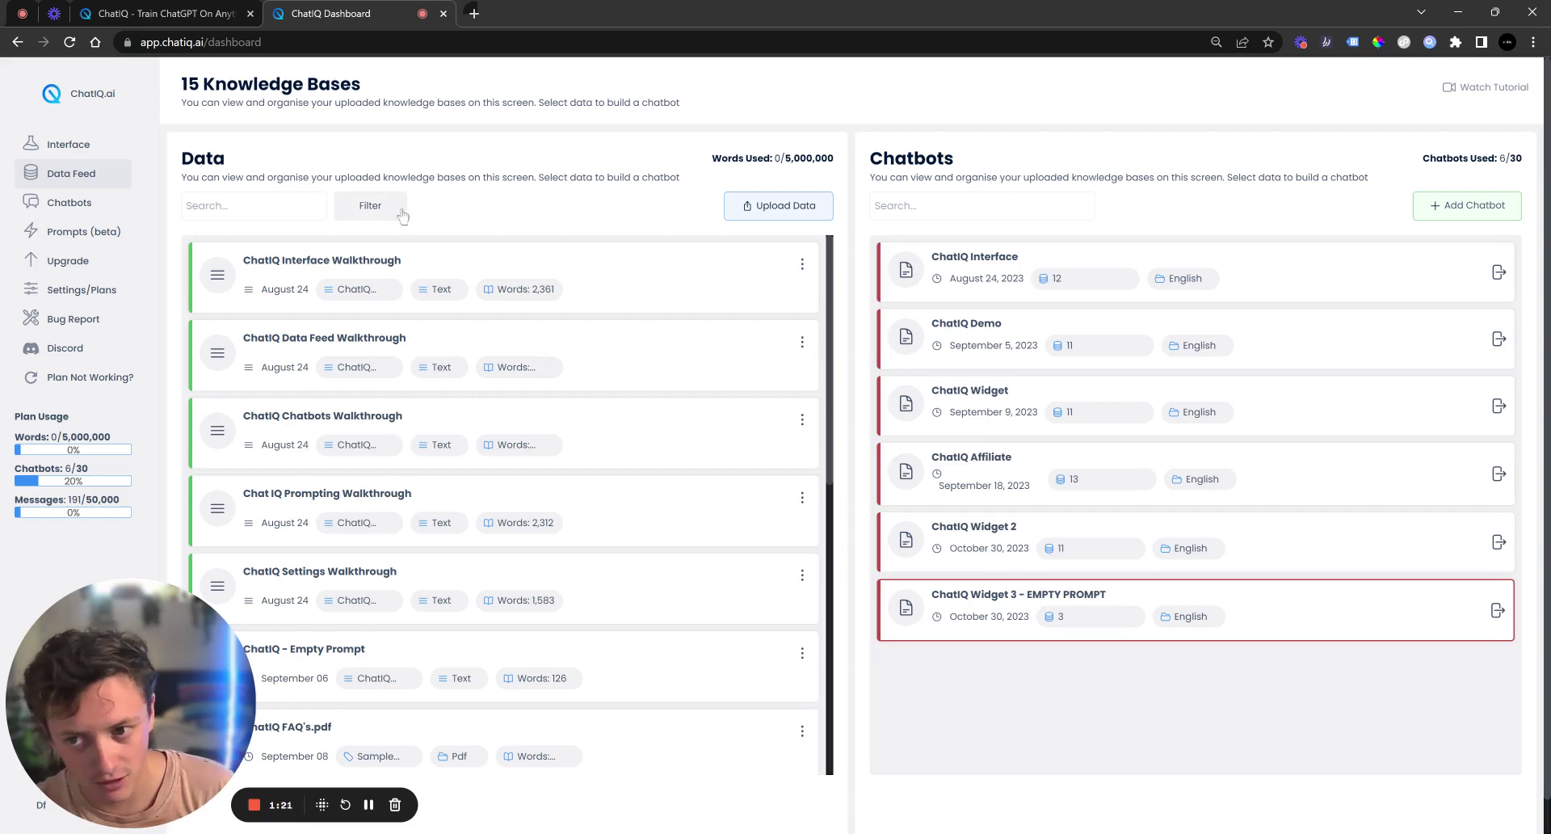
left_click(370, 205)
left_click(460, 391)
left_click(468, 408)
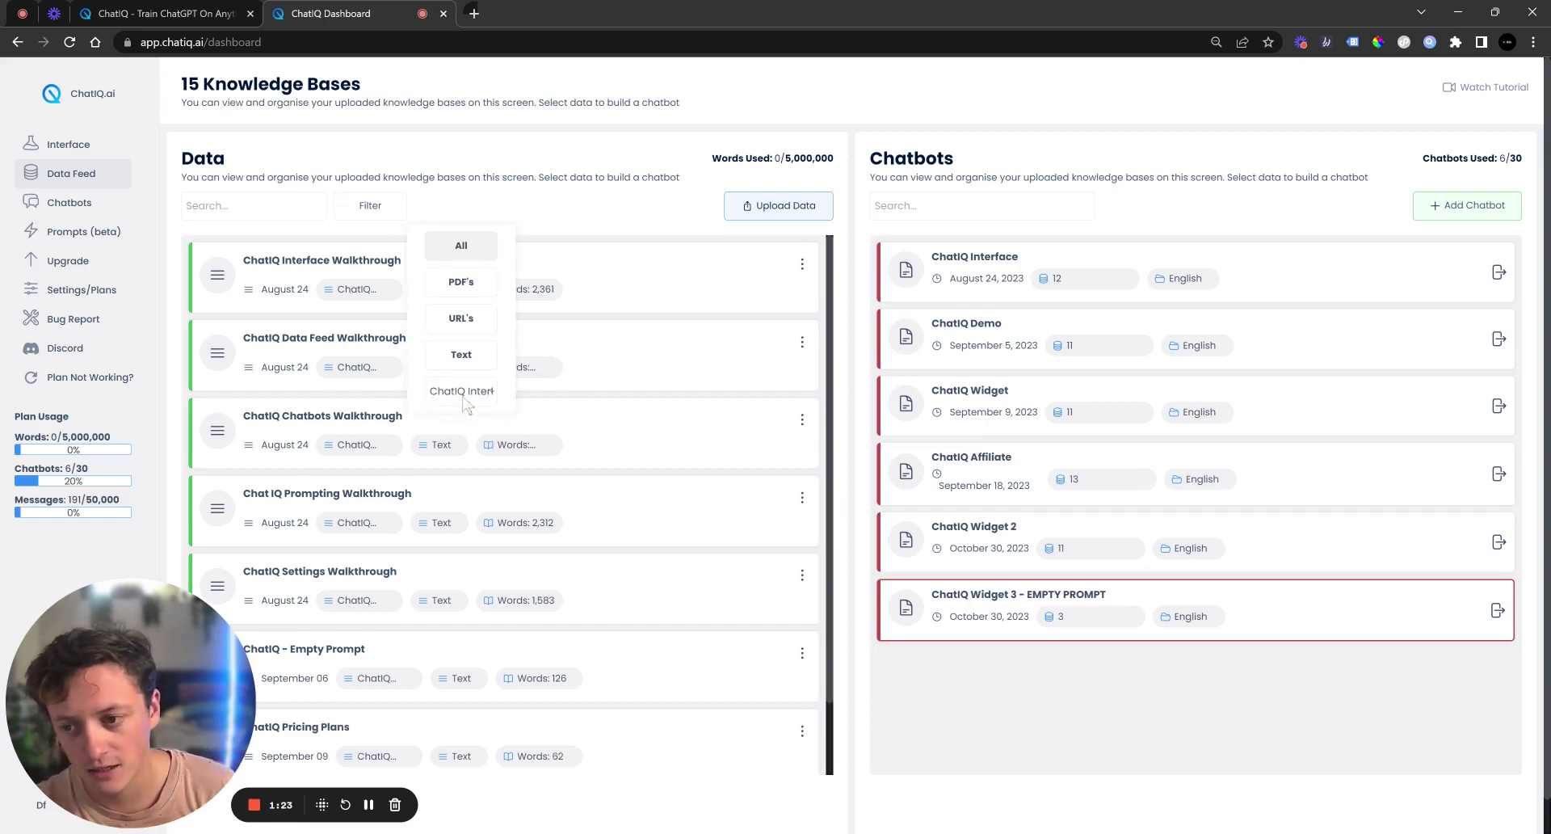
left_click(483, 388)
left_click(484, 464)
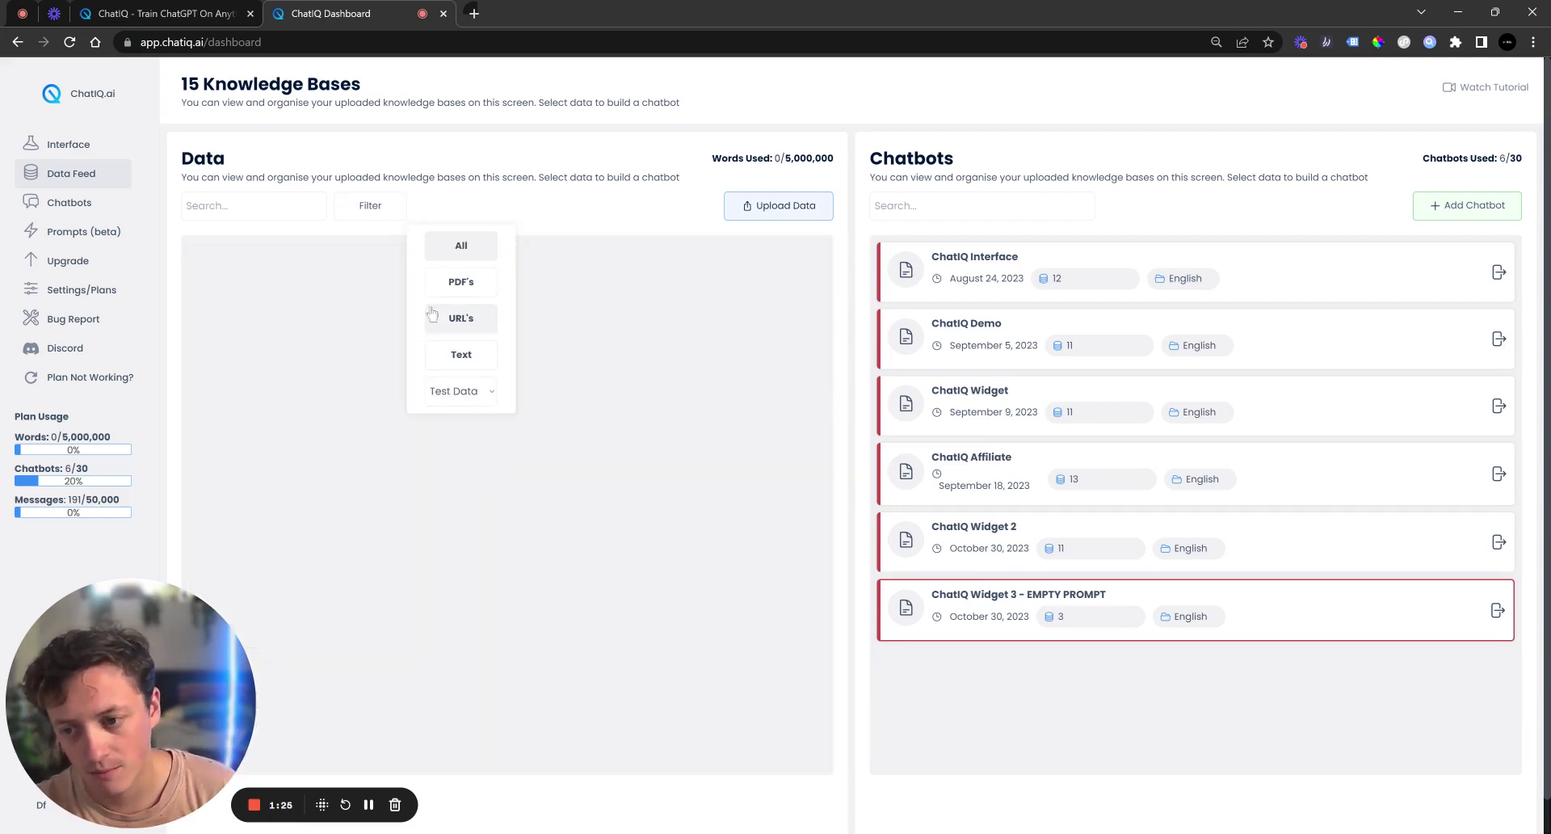
left_click(488, 483)
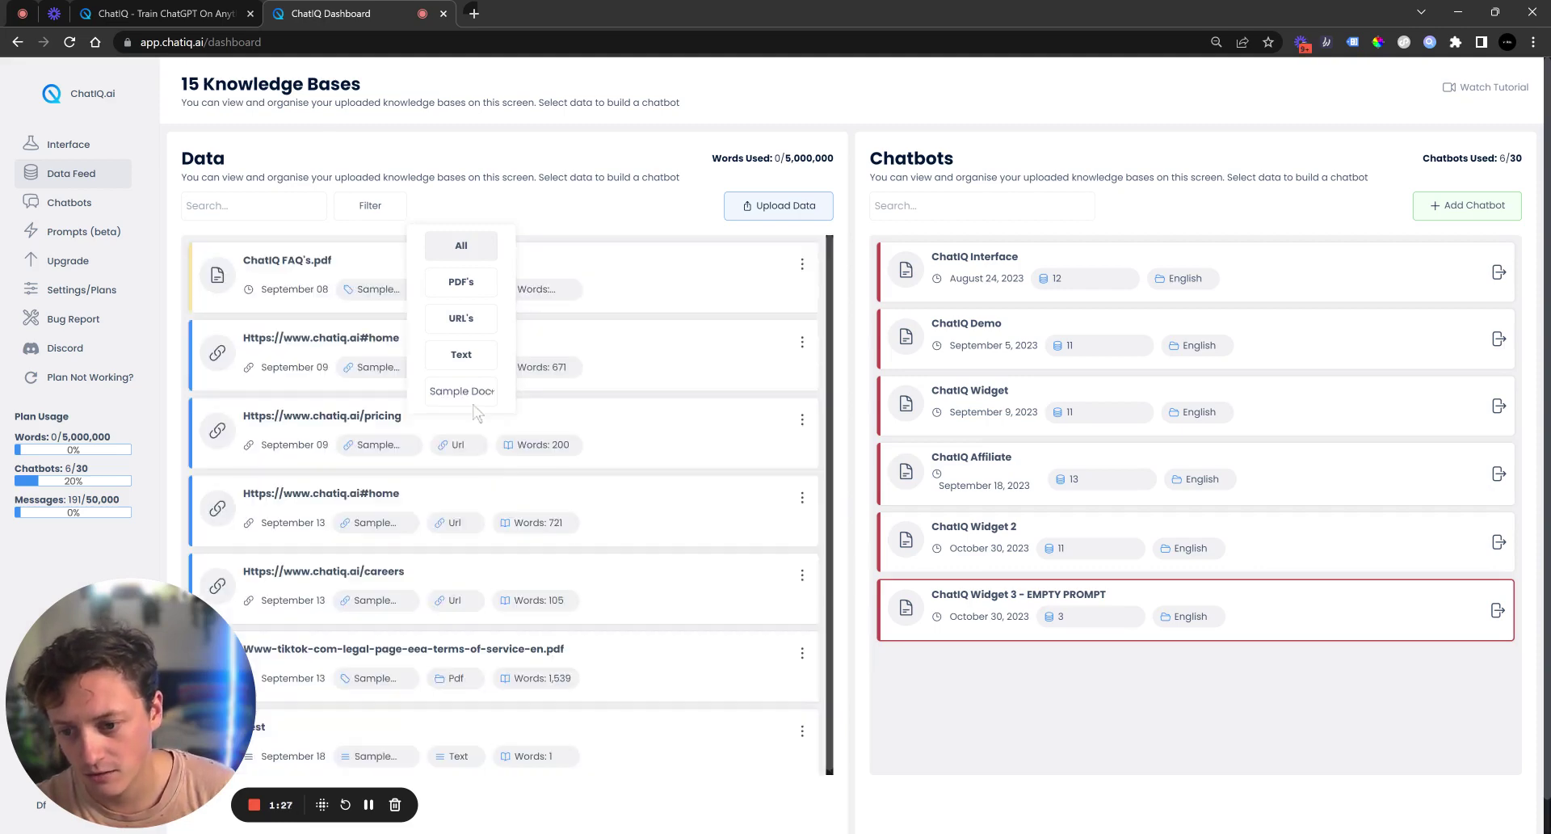
left_click(528, 190)
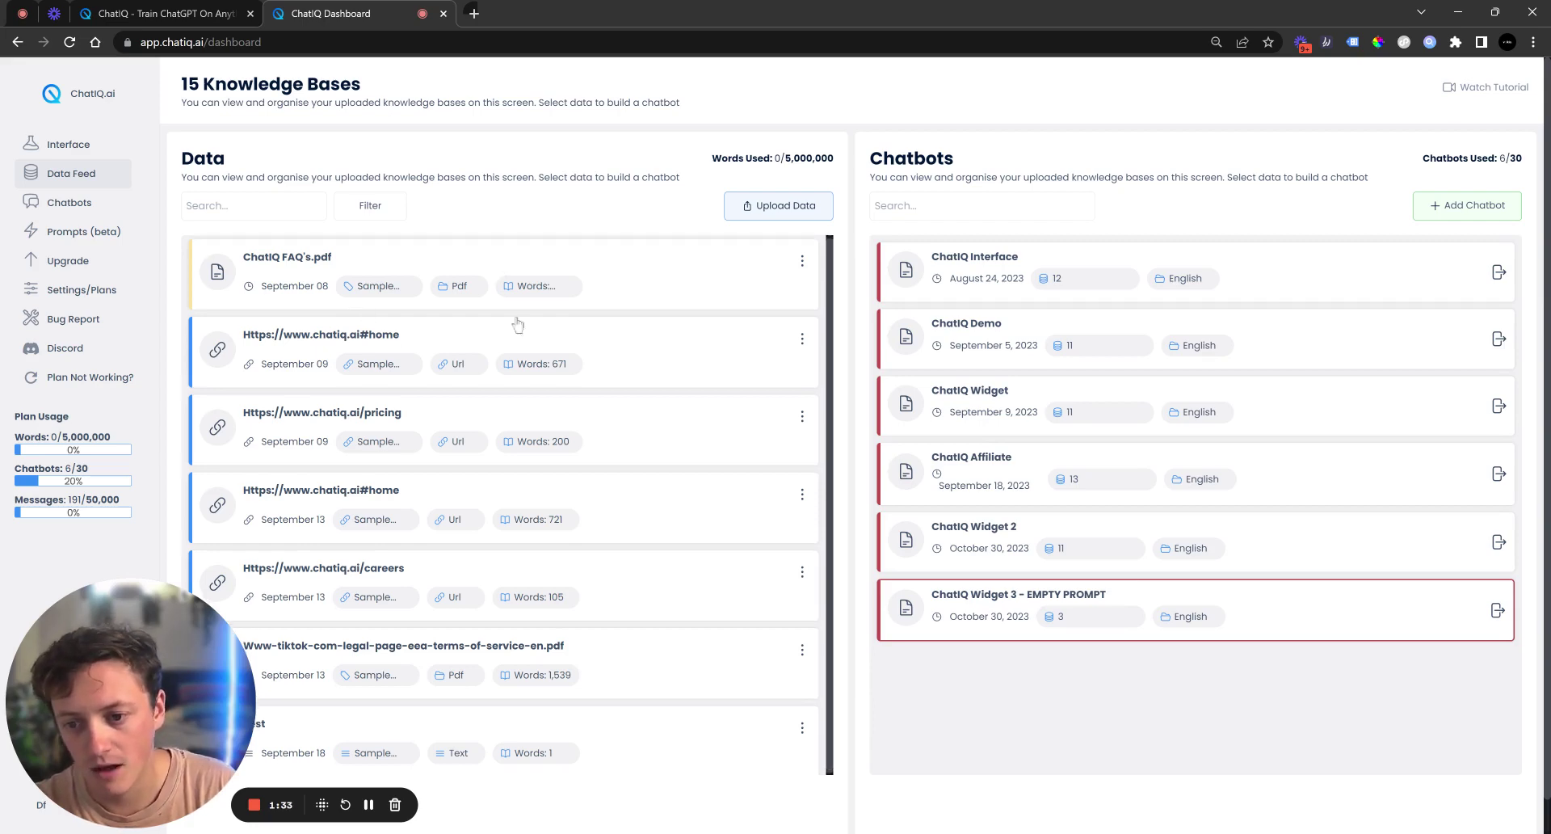
Select all the filtered Sample Docs entries at once, and clear the selection.
scroll(666, 643, "down", 1)
scroll(666, 643, "down", 1)
left_click_drag(679, 705, 634, 249)
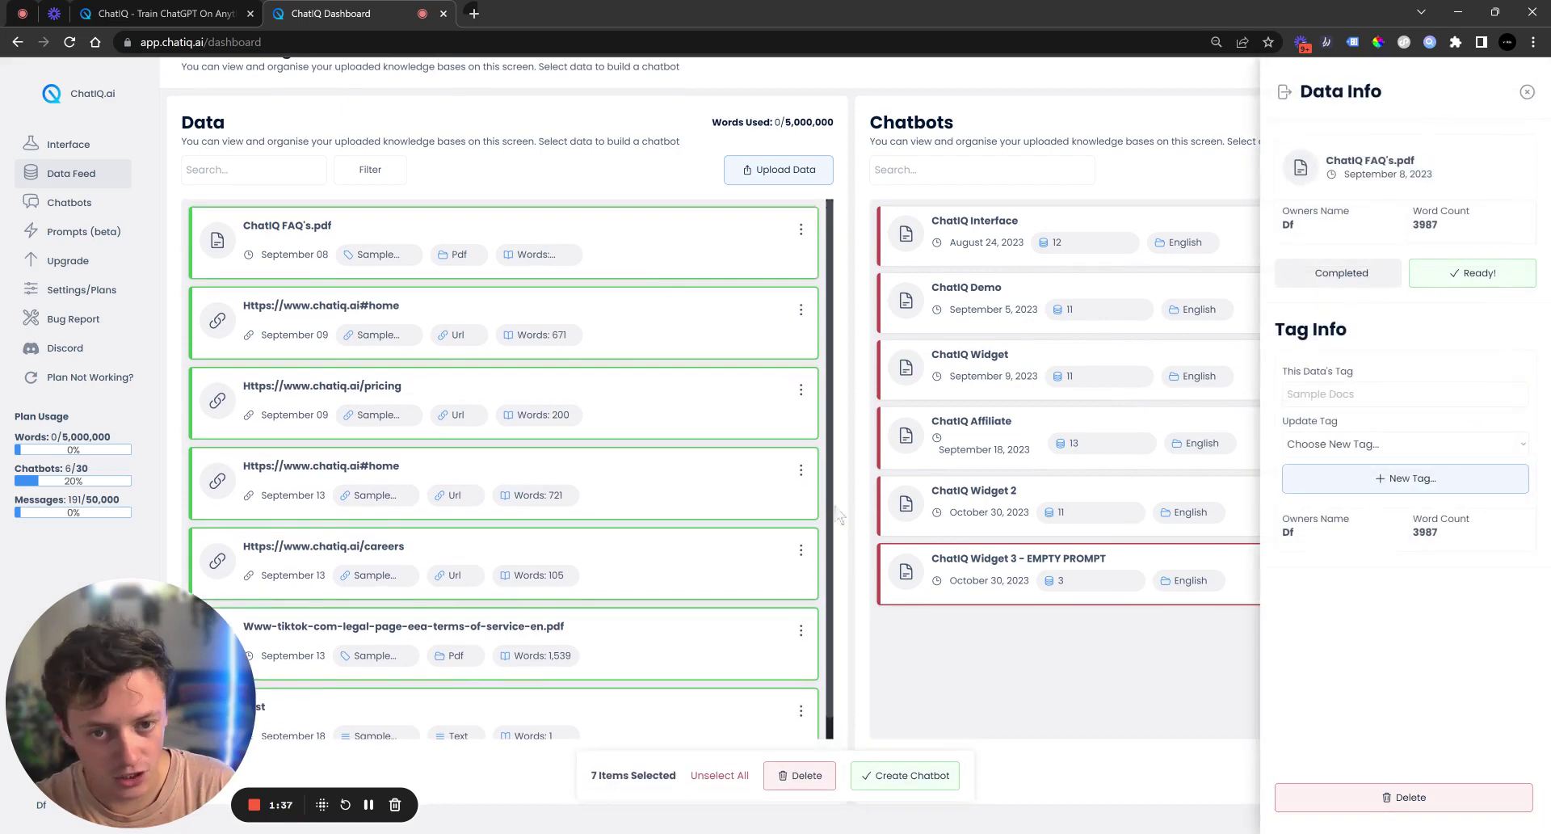
left_click(726, 776)
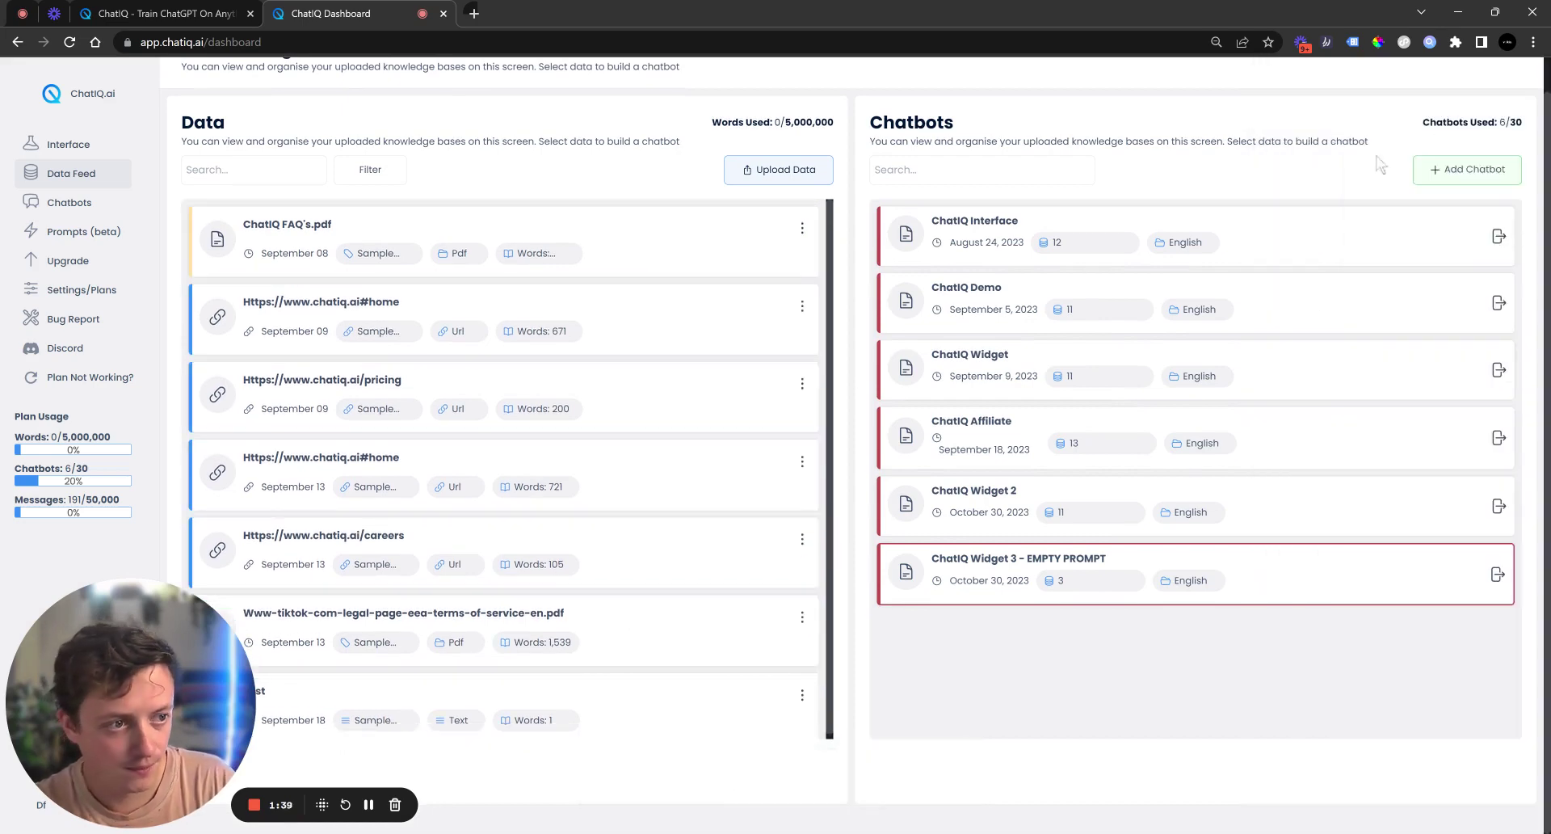
View the file source options for building a new chatbot, and close the dialog without building one.
left_click(1490, 168)
left_click(888, 210)
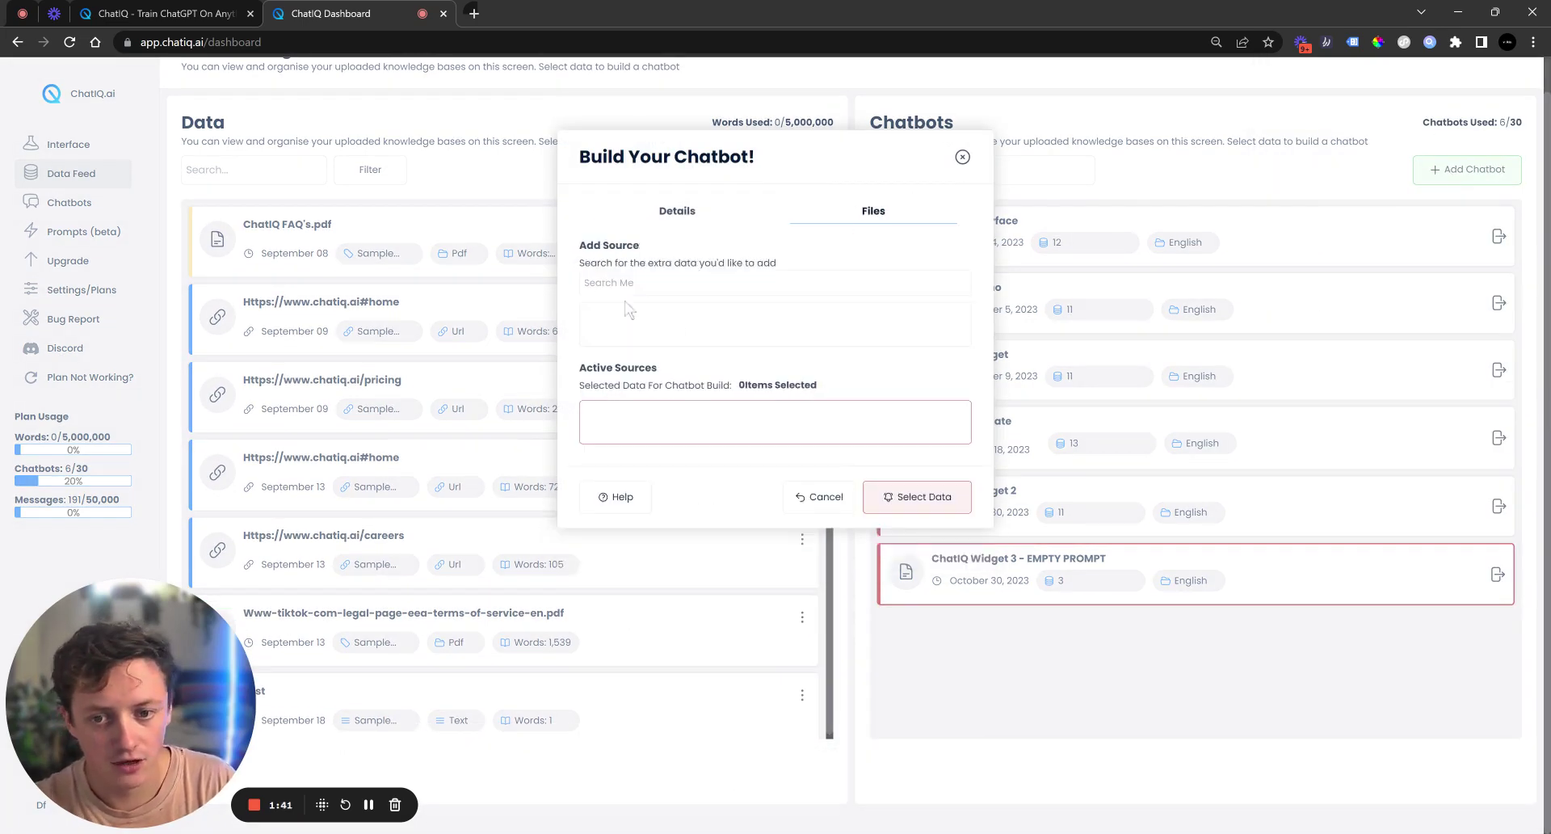
left_click(962, 157)
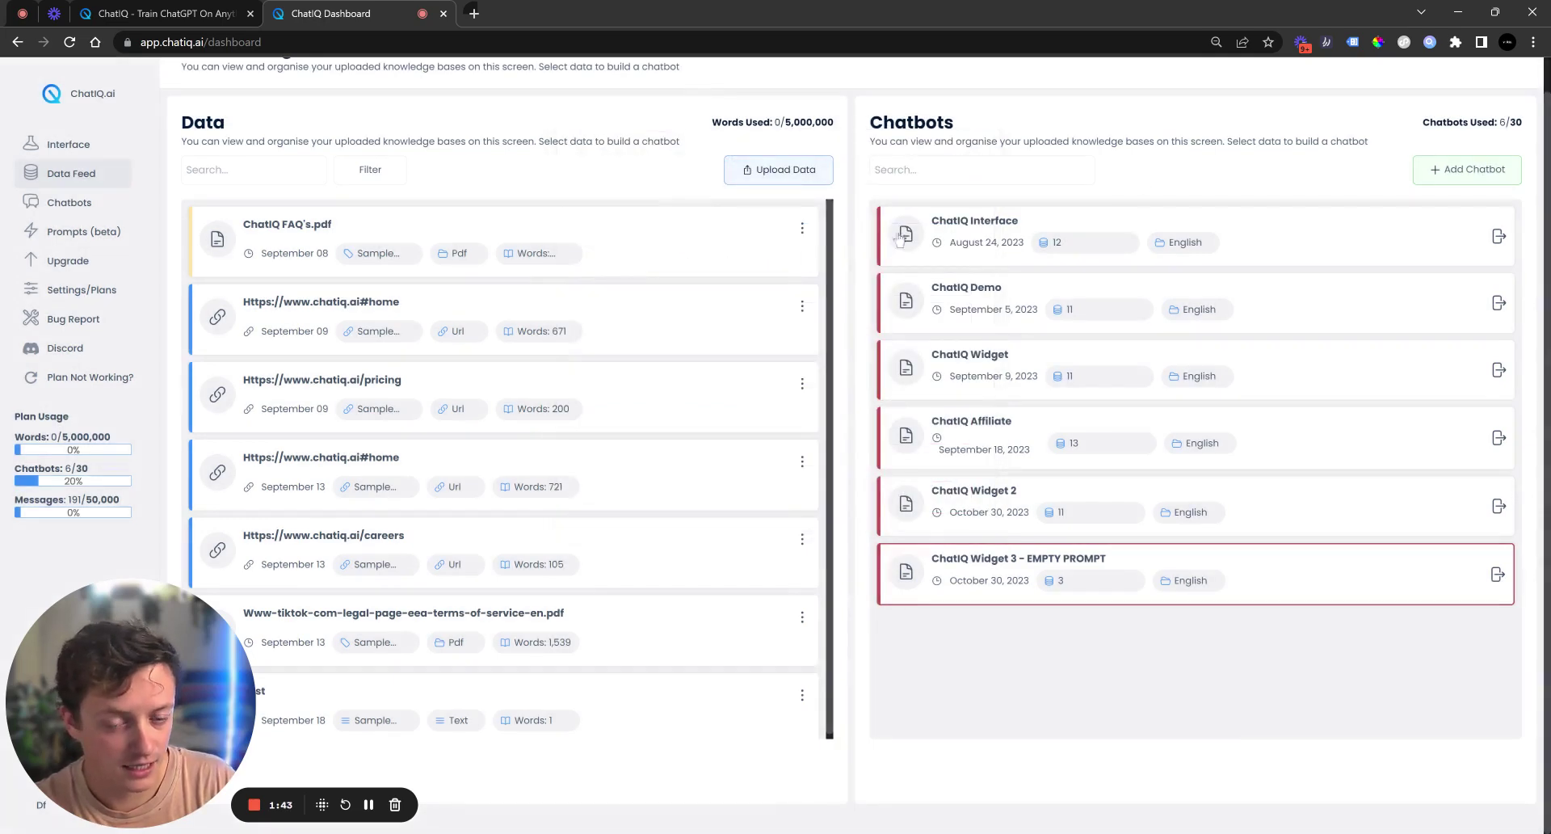
Reset the data list's filter to show the entries of all tags.
scroll(517, 510, "up", 1)
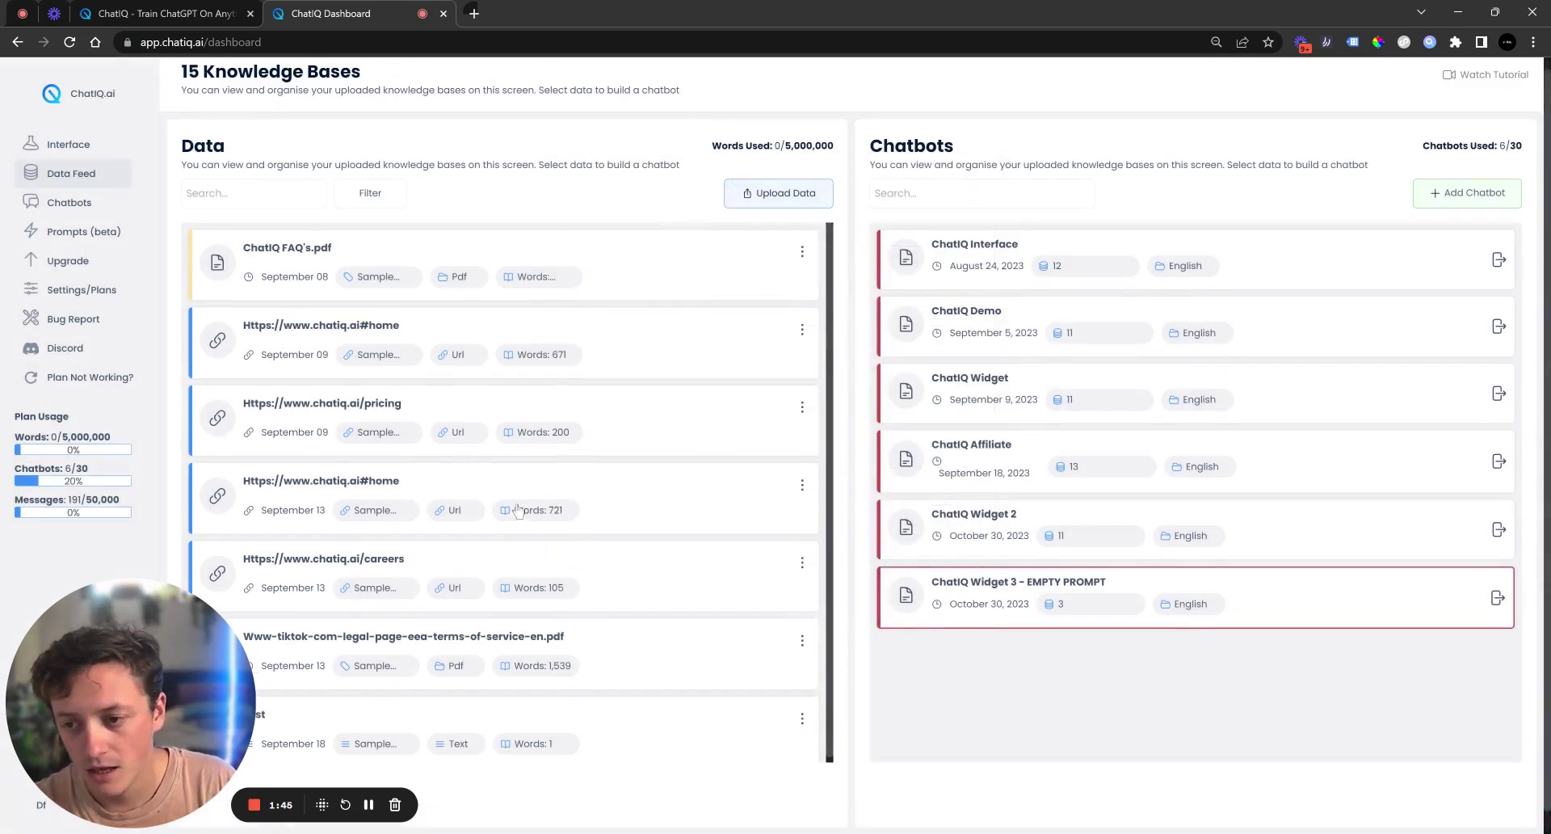
left_click(371, 205)
left_click(464, 394)
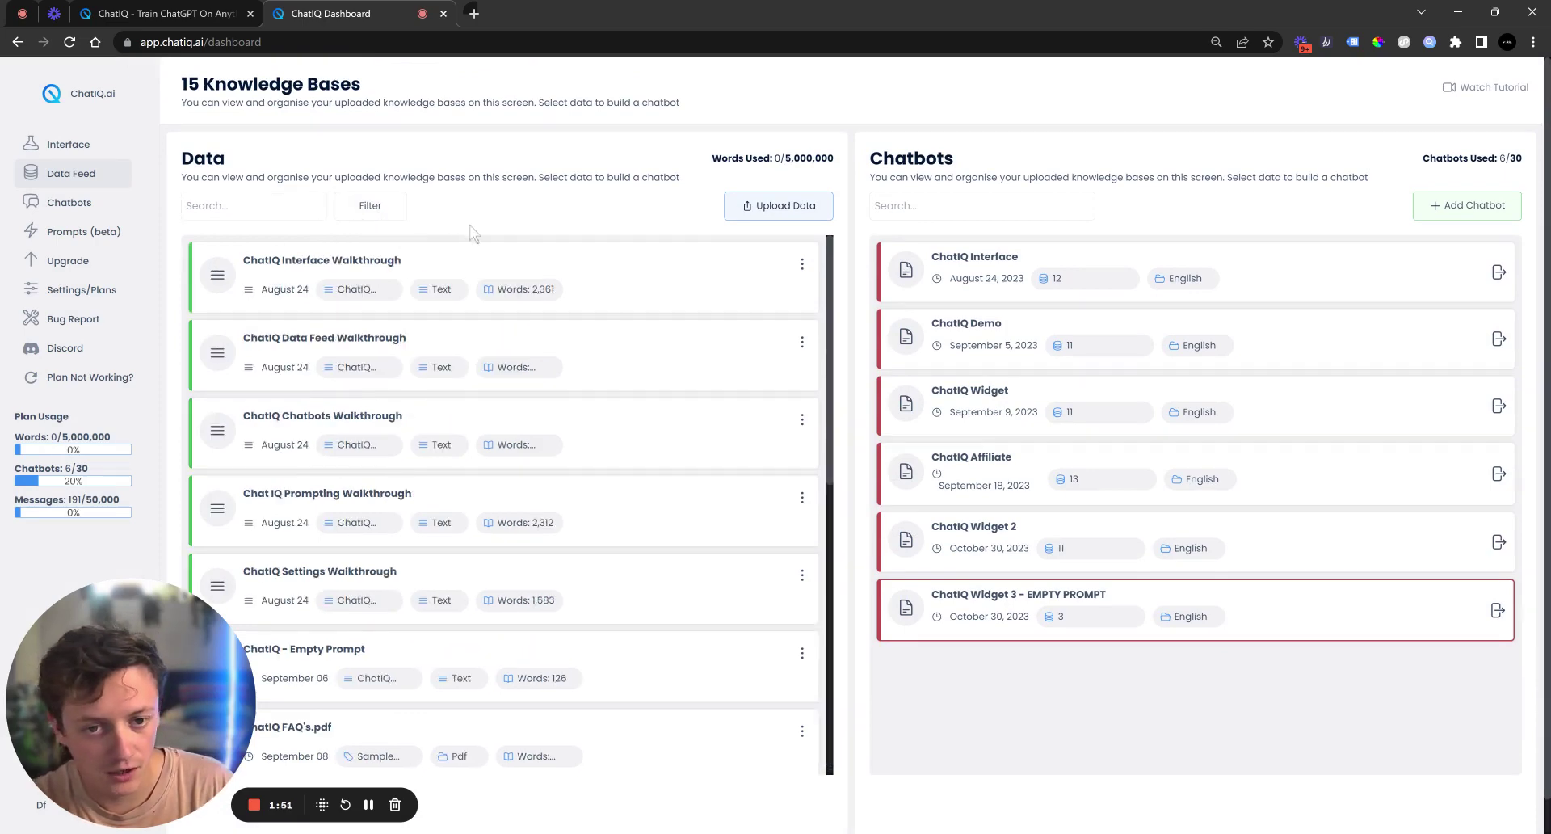
View the upload options for a new knowledge base and close the dialog.
left_click(798, 212)
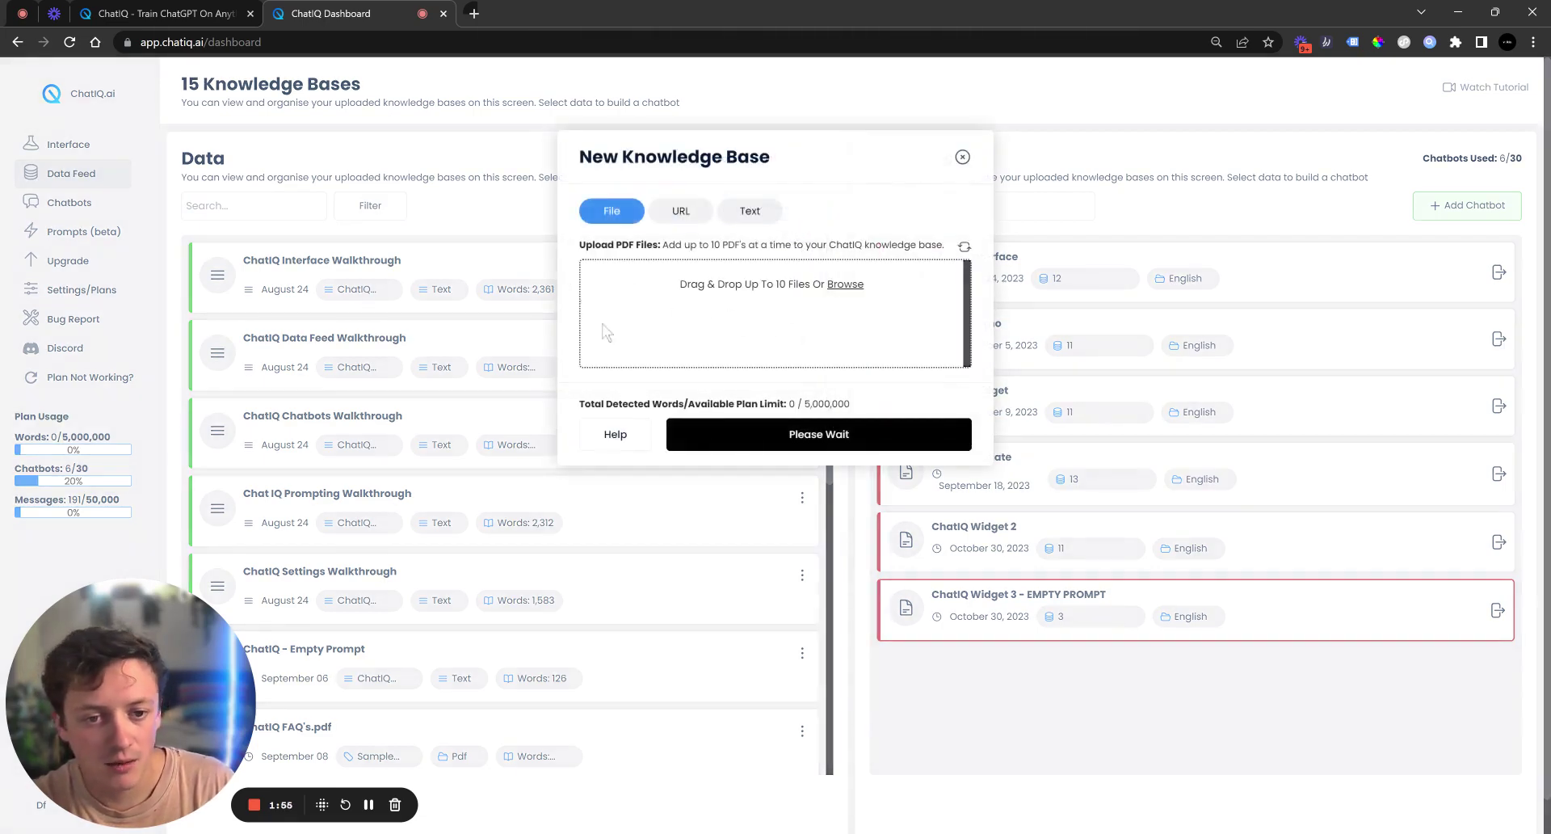
left_click(747, 120)
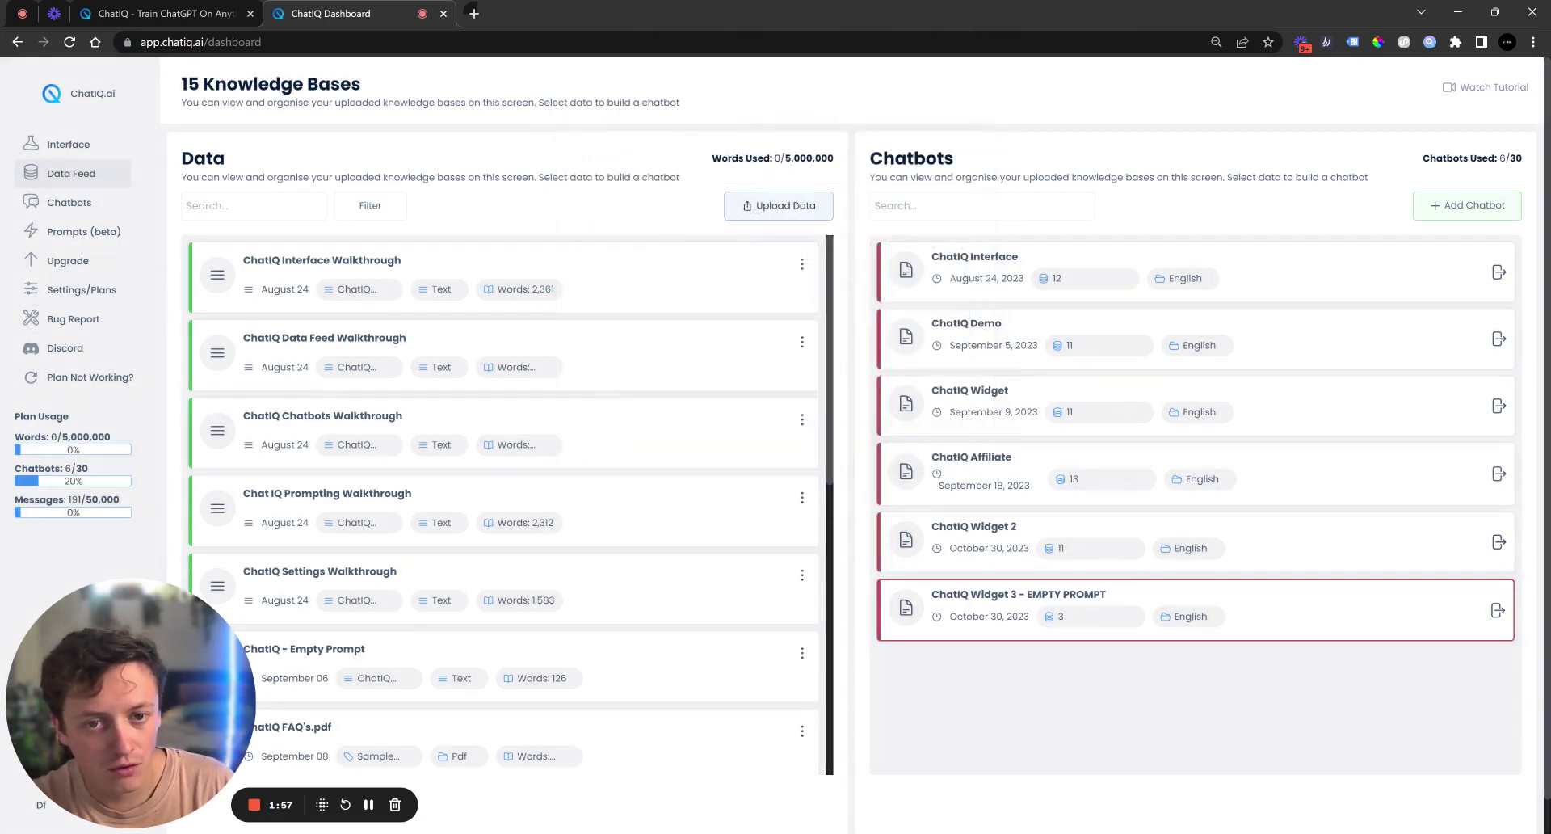
left_click_drag(786, 159, 857, 161)
left_click(826, 168)
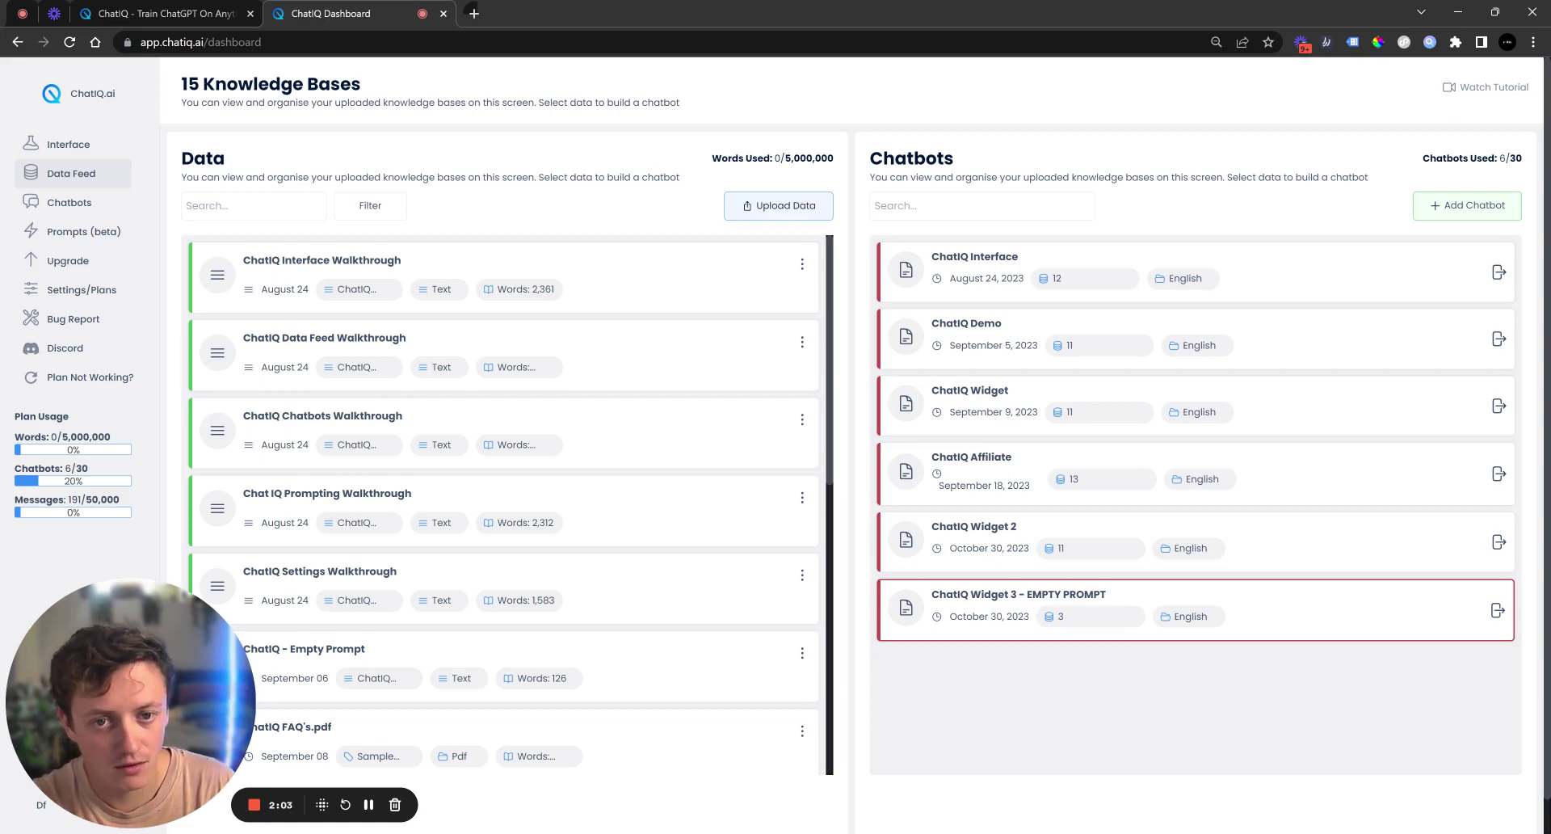
left_click_drag(753, 160, 774, 162)
left_click(774, 162)
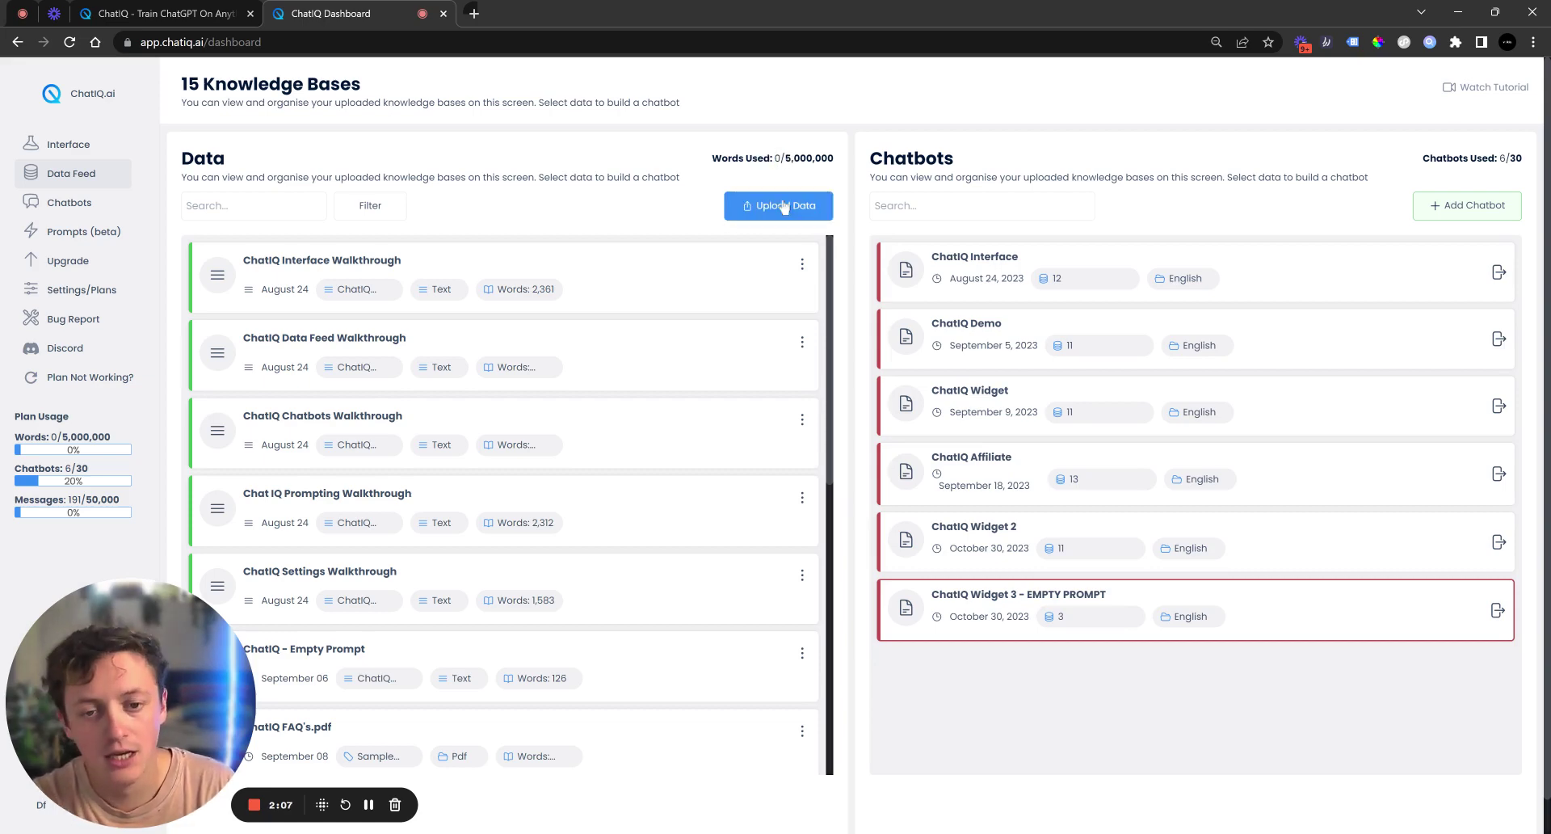
Look through the data list and examine the PDF file upload options and plan word limit for a new knowledge base.
scroll(658, 594, "down", 8)
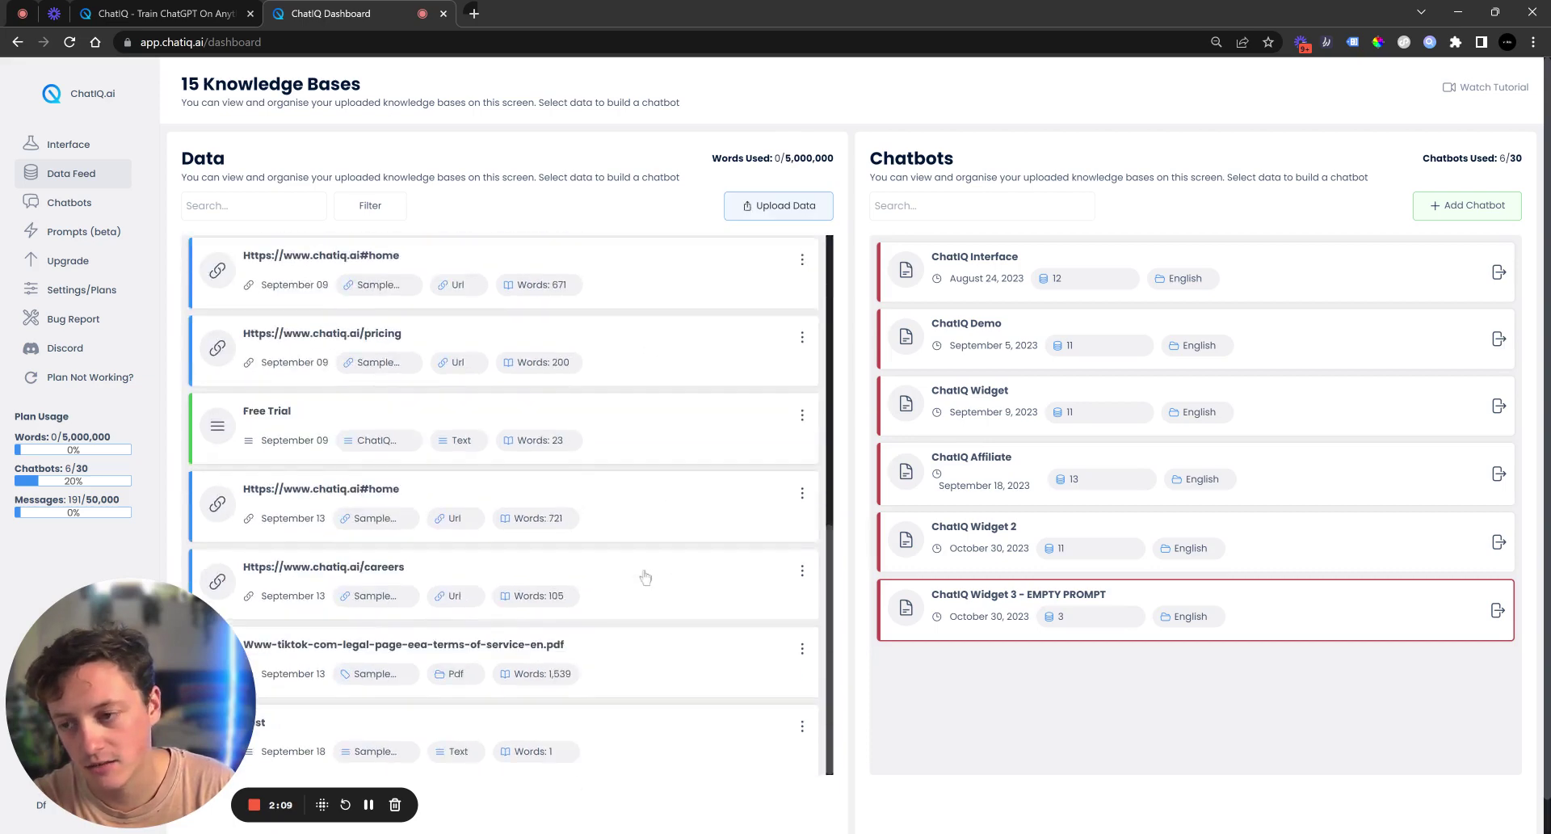
scroll(646, 582, "up", 4)
scroll(647, 581, "down", 3)
left_click(796, 214)
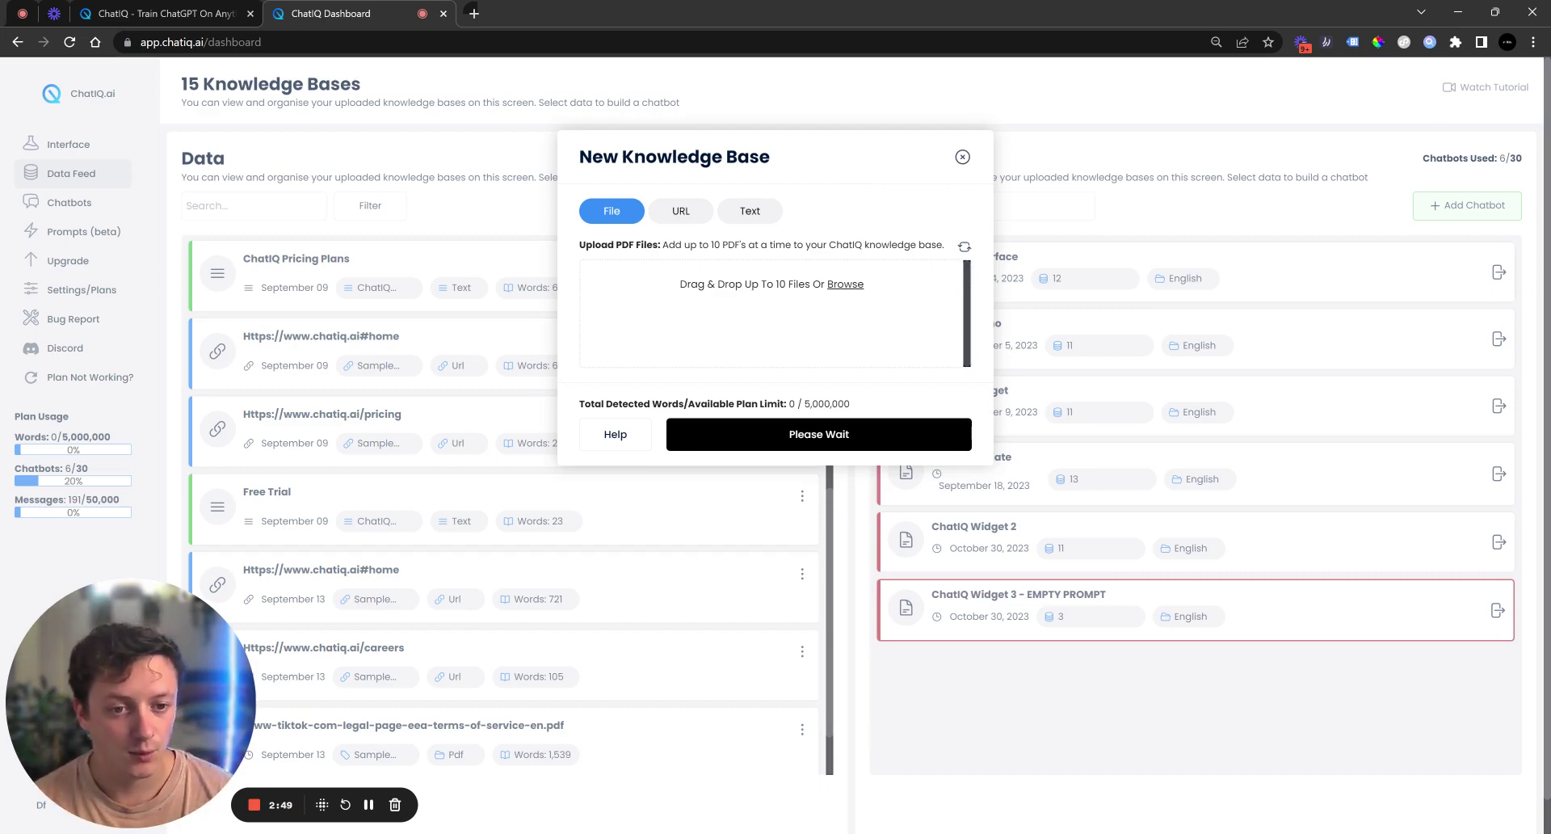
left_click_drag(918, 245, 930, 245)
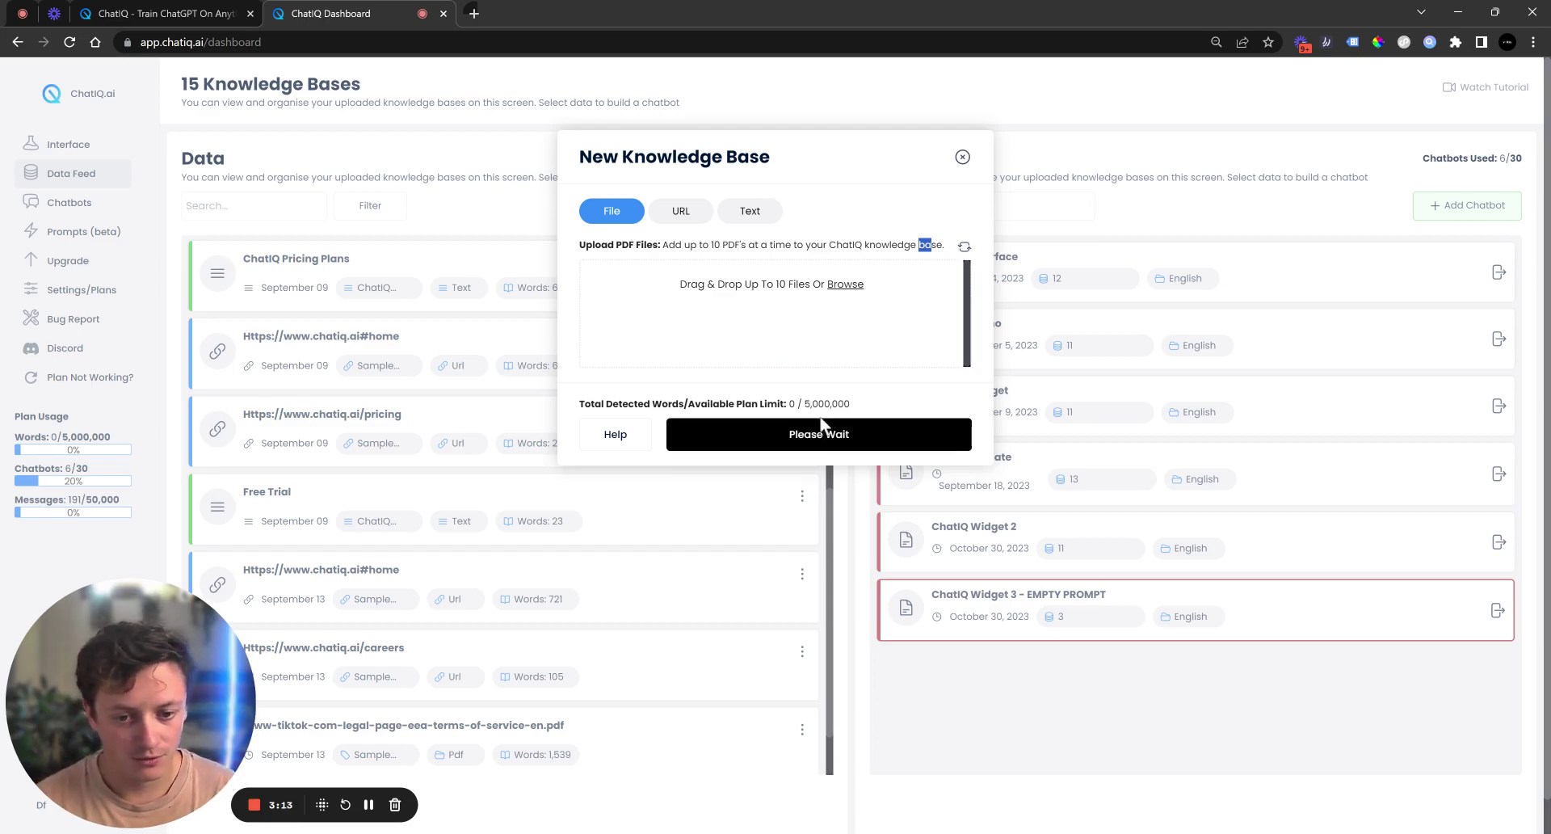
left_click_drag(803, 404, 838, 405)
left_click(701, 405)
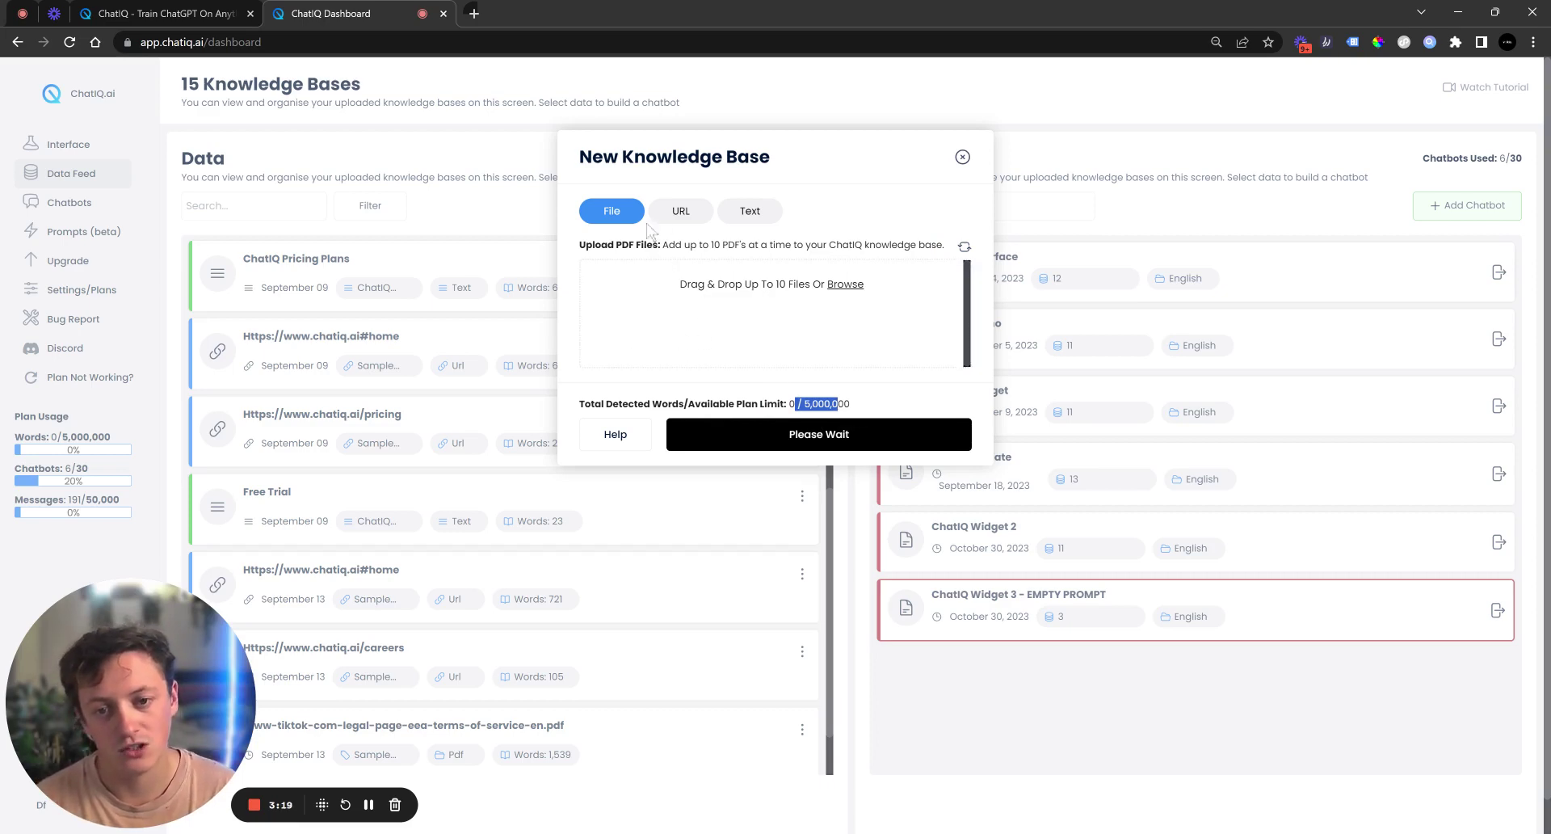
left_click(889, 404)
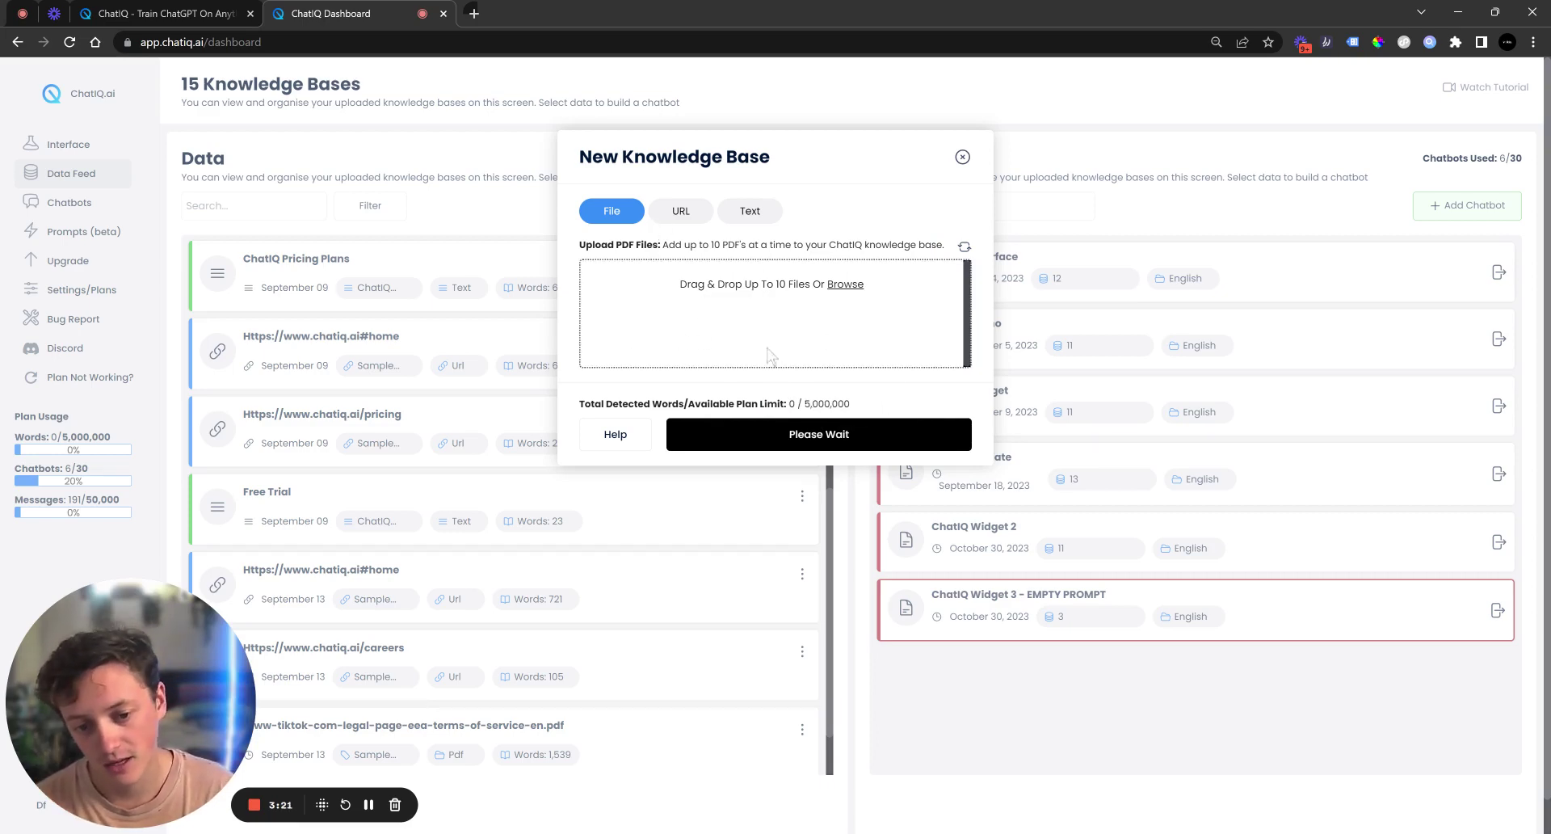
View the new knowledge base's URL options for scraping a single link or fetching all links of a domain.
left_click(681, 212)
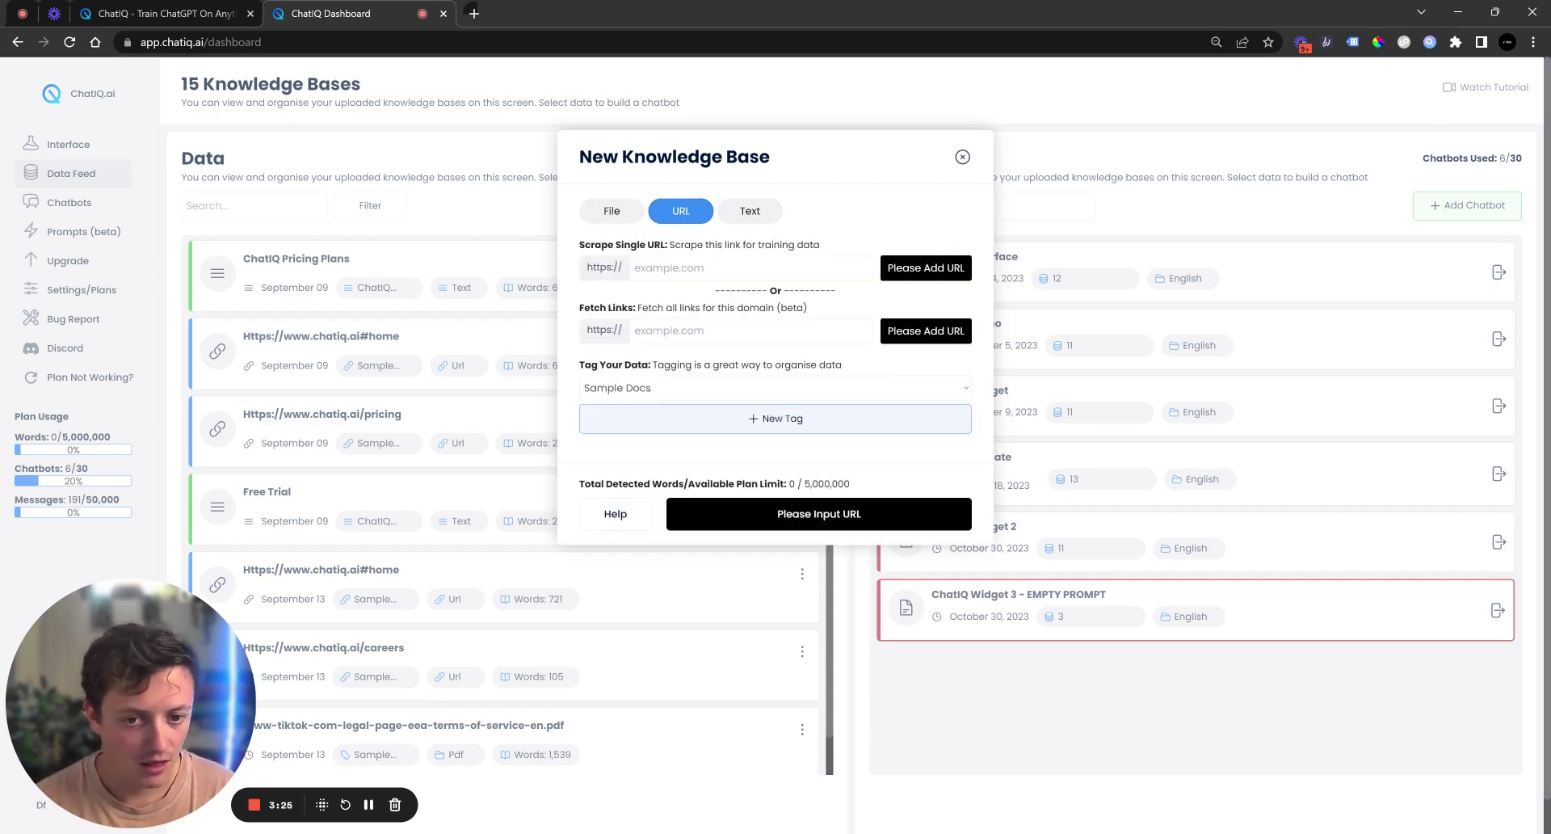
mouse_move(725, 290)
left_mouse_down()
mouse_move(825, 290)
mouse_move(795, 308)
mouse_move(741, 291)
left_mouse_up()
left_click_drag(736, 291, 725, 291)
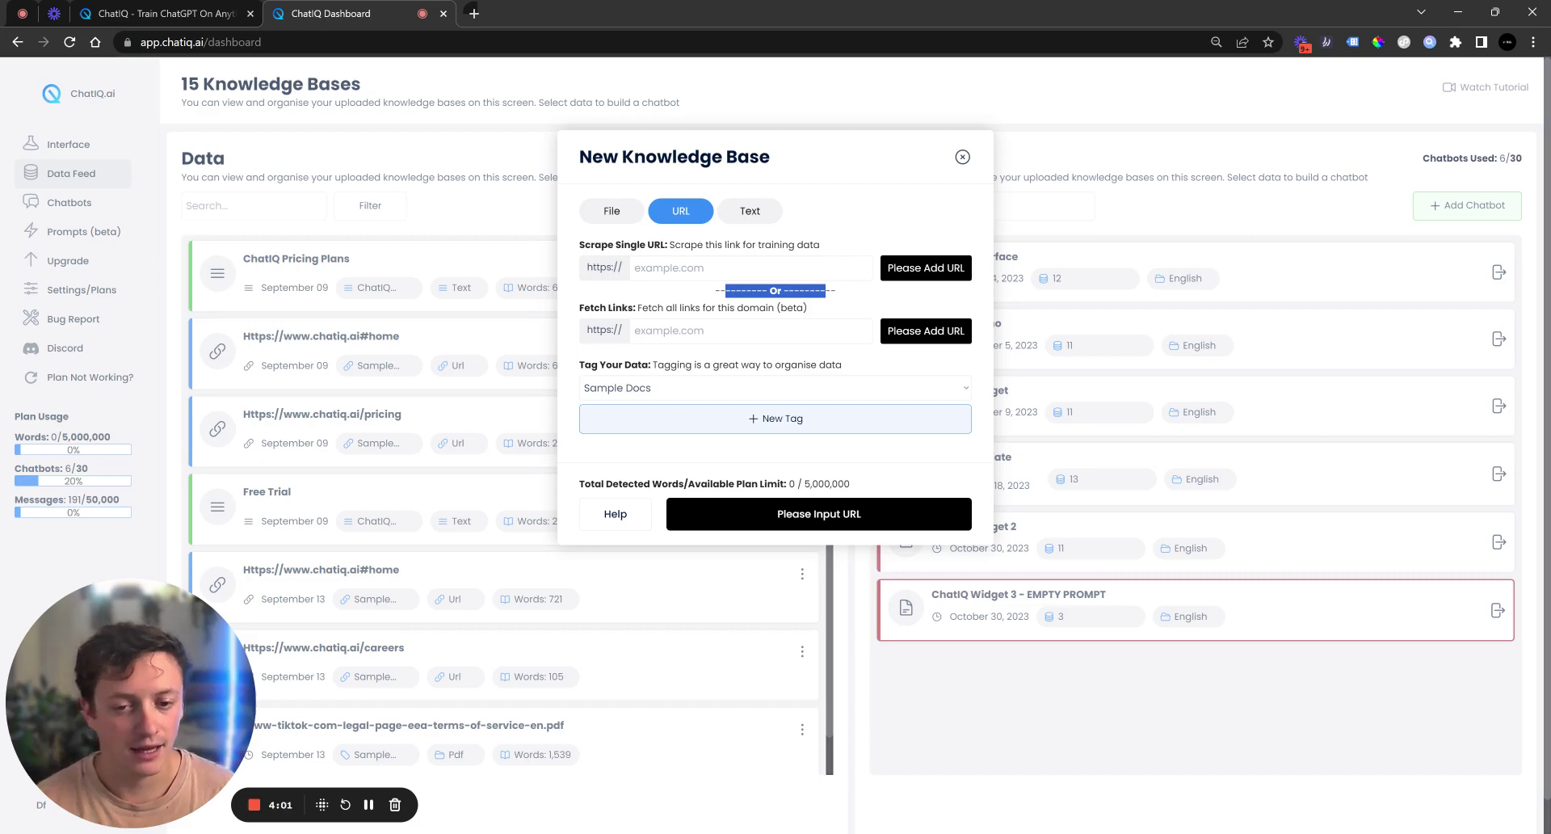
left_click_drag(591, 308, 639, 308)
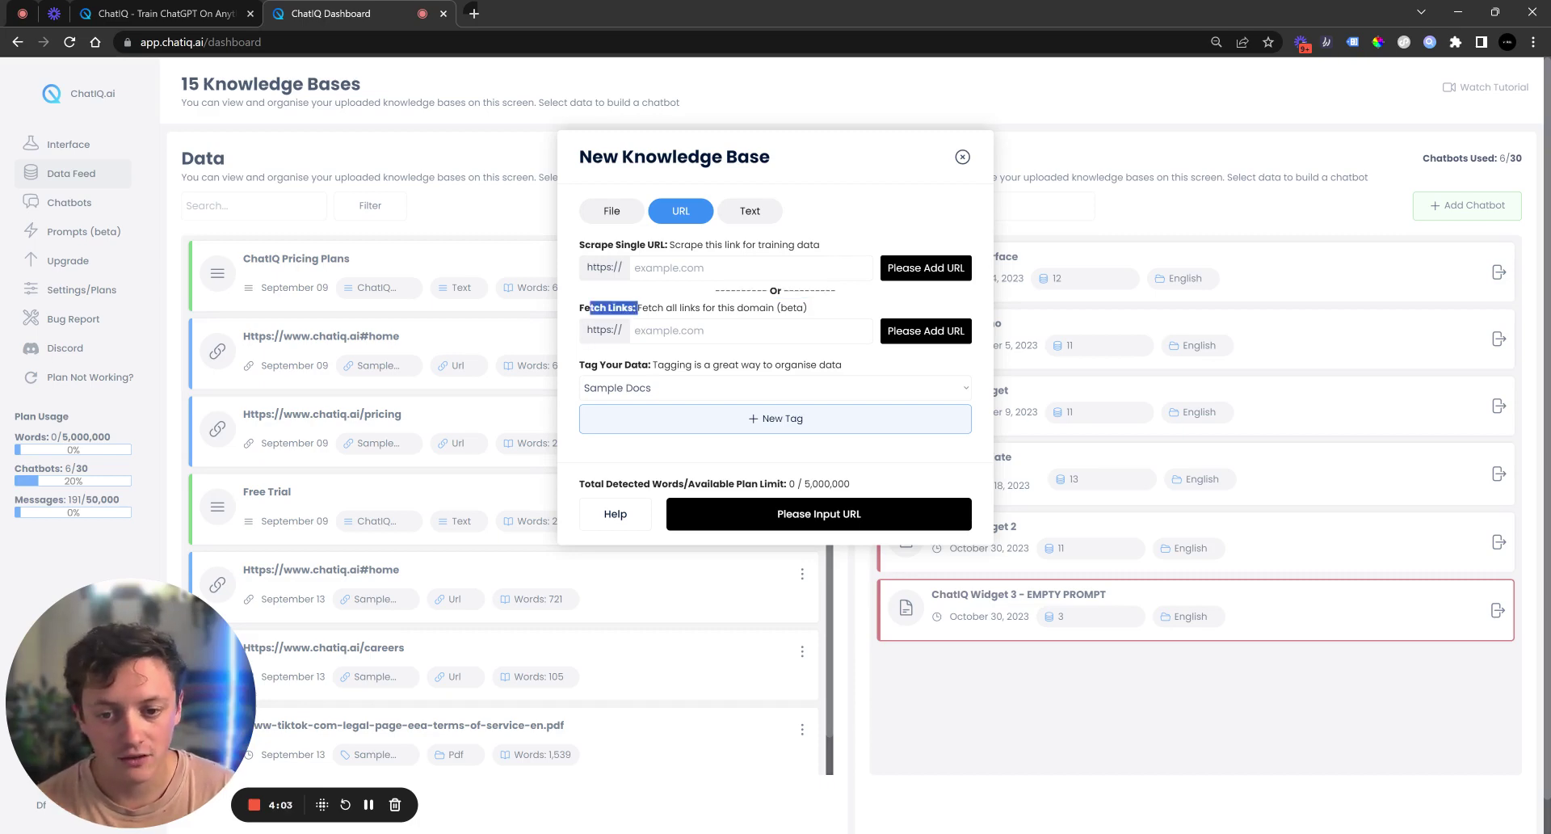
left_click(662, 330)
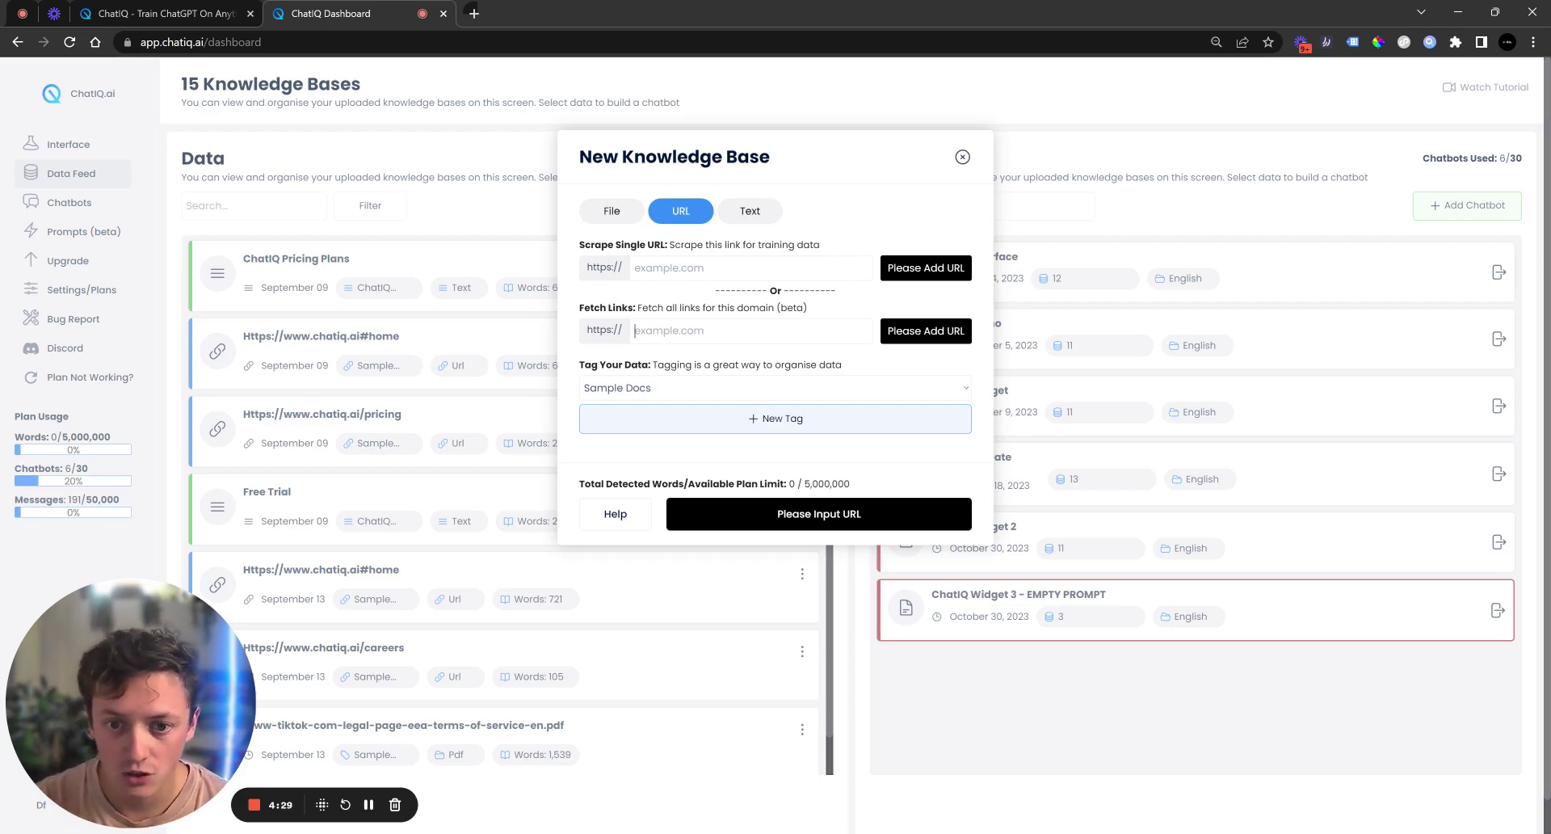
left_click(634, 331)
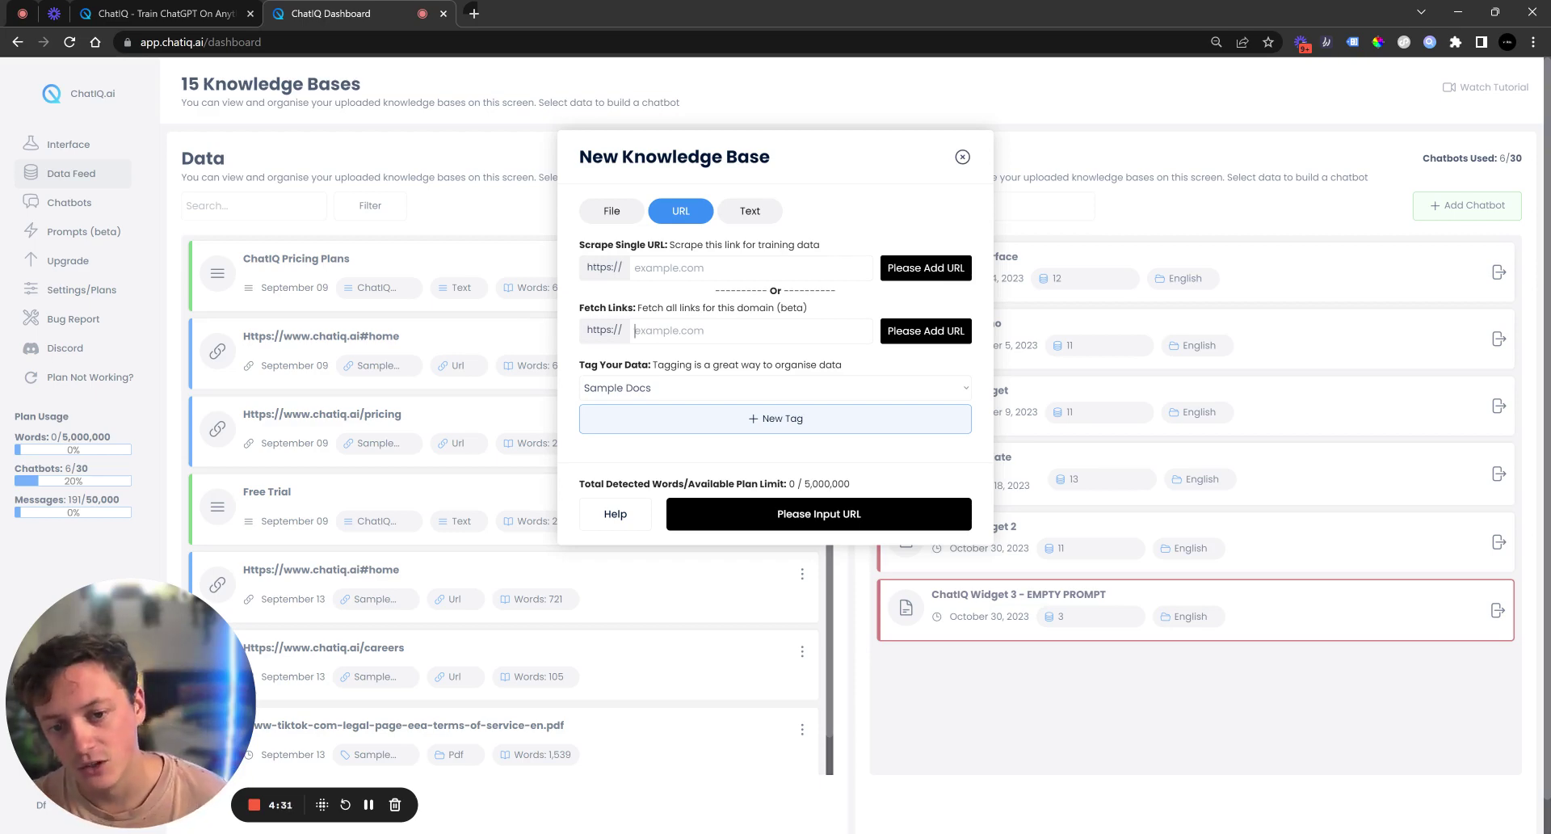
View the plain text and URL options for a new knowledge base, and close the dialog without adding data.
left_click(750, 212)
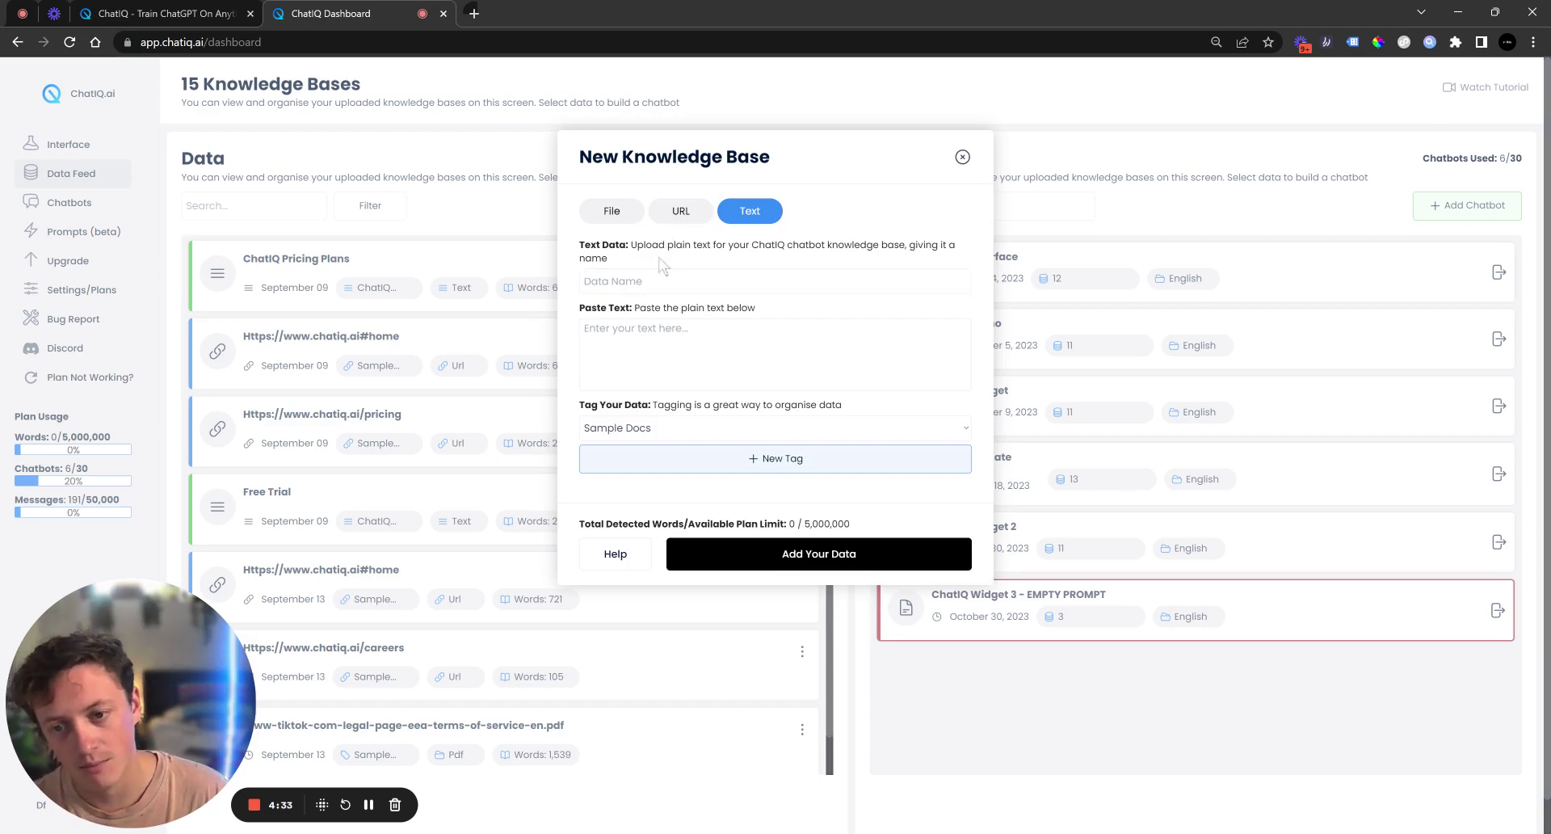
left_click(586, 329)
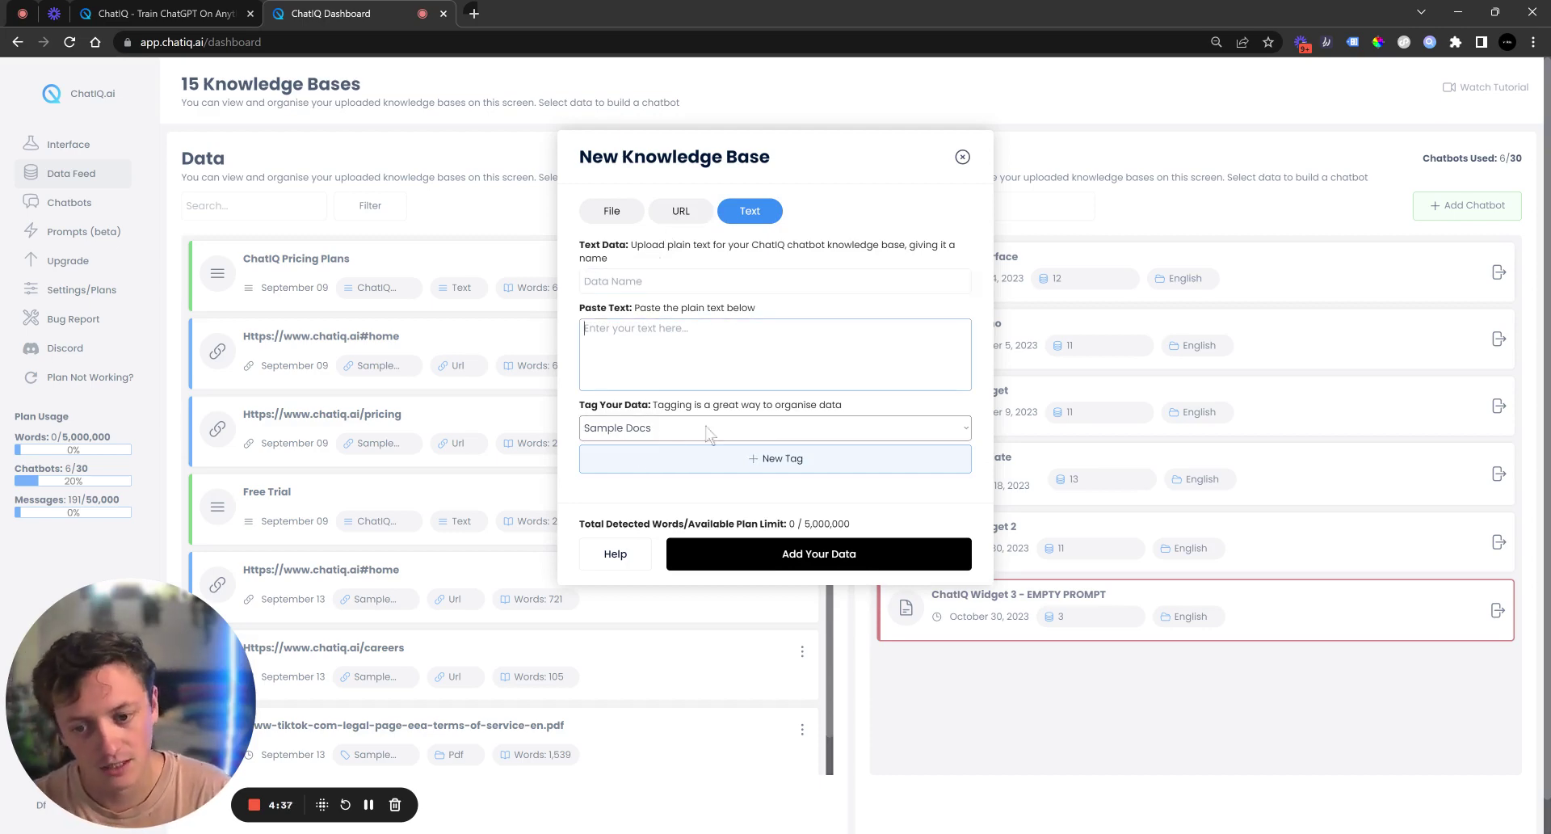
left_click(701, 212)
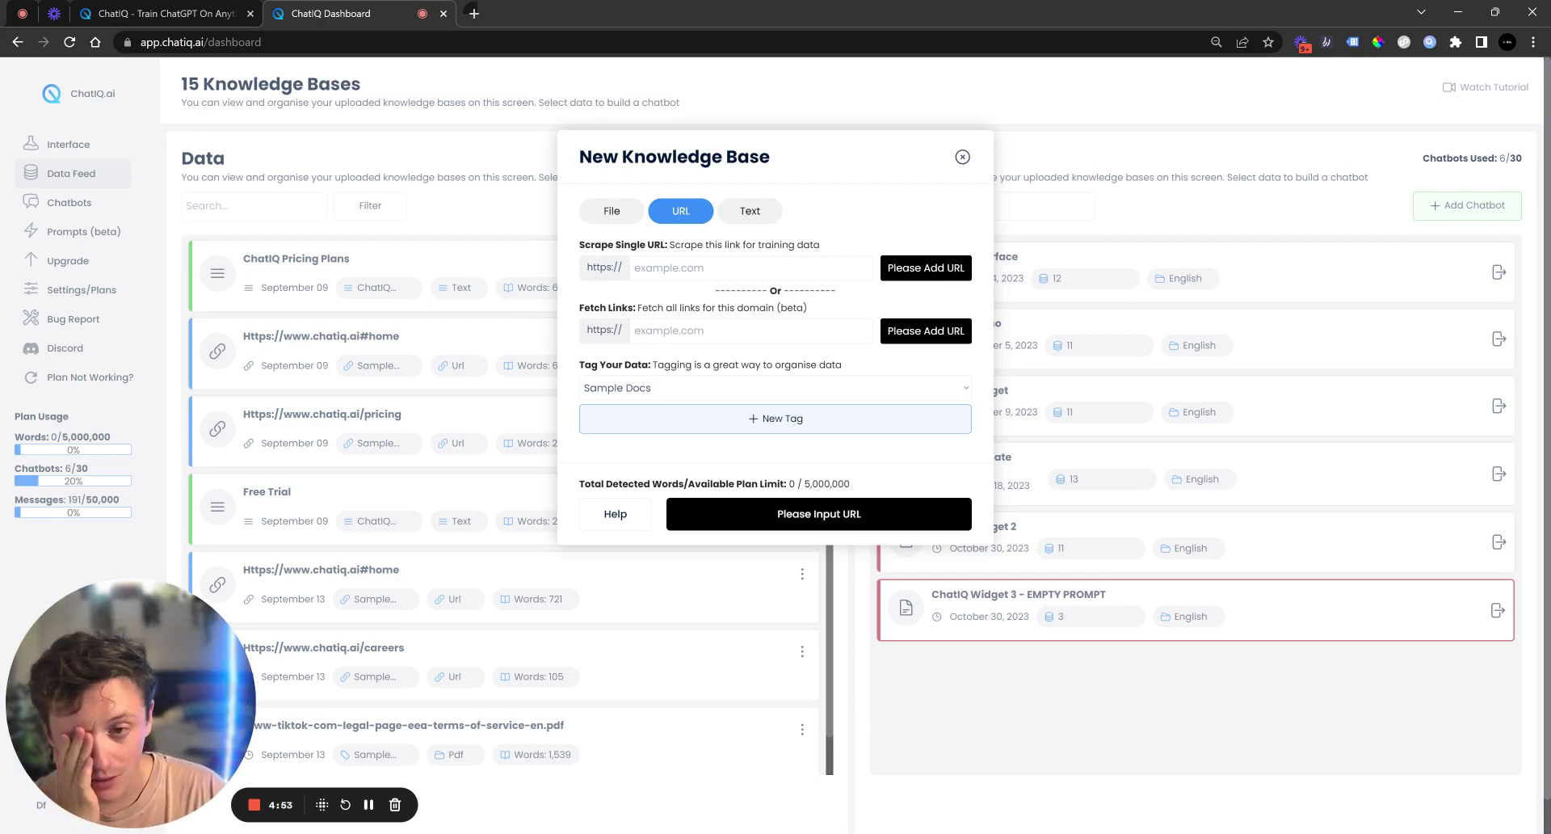
left_click(960, 159)
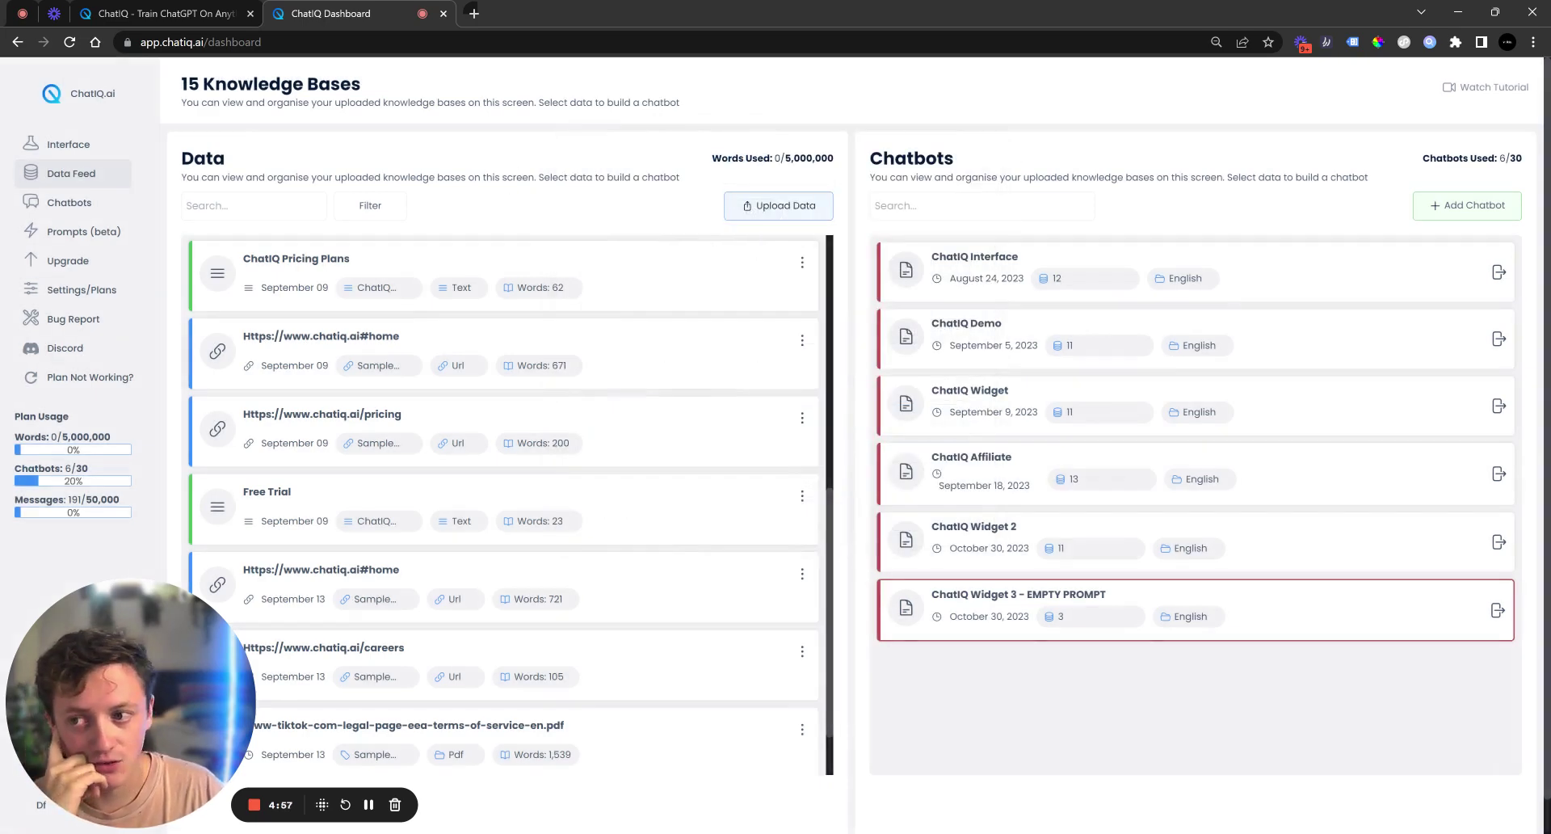
Open the ChatIQ Widget 3 - EMPTY PROMPT chatbot and add the ChatIQ Interface Walkthrough to its knowledge.
left_click(982, 205)
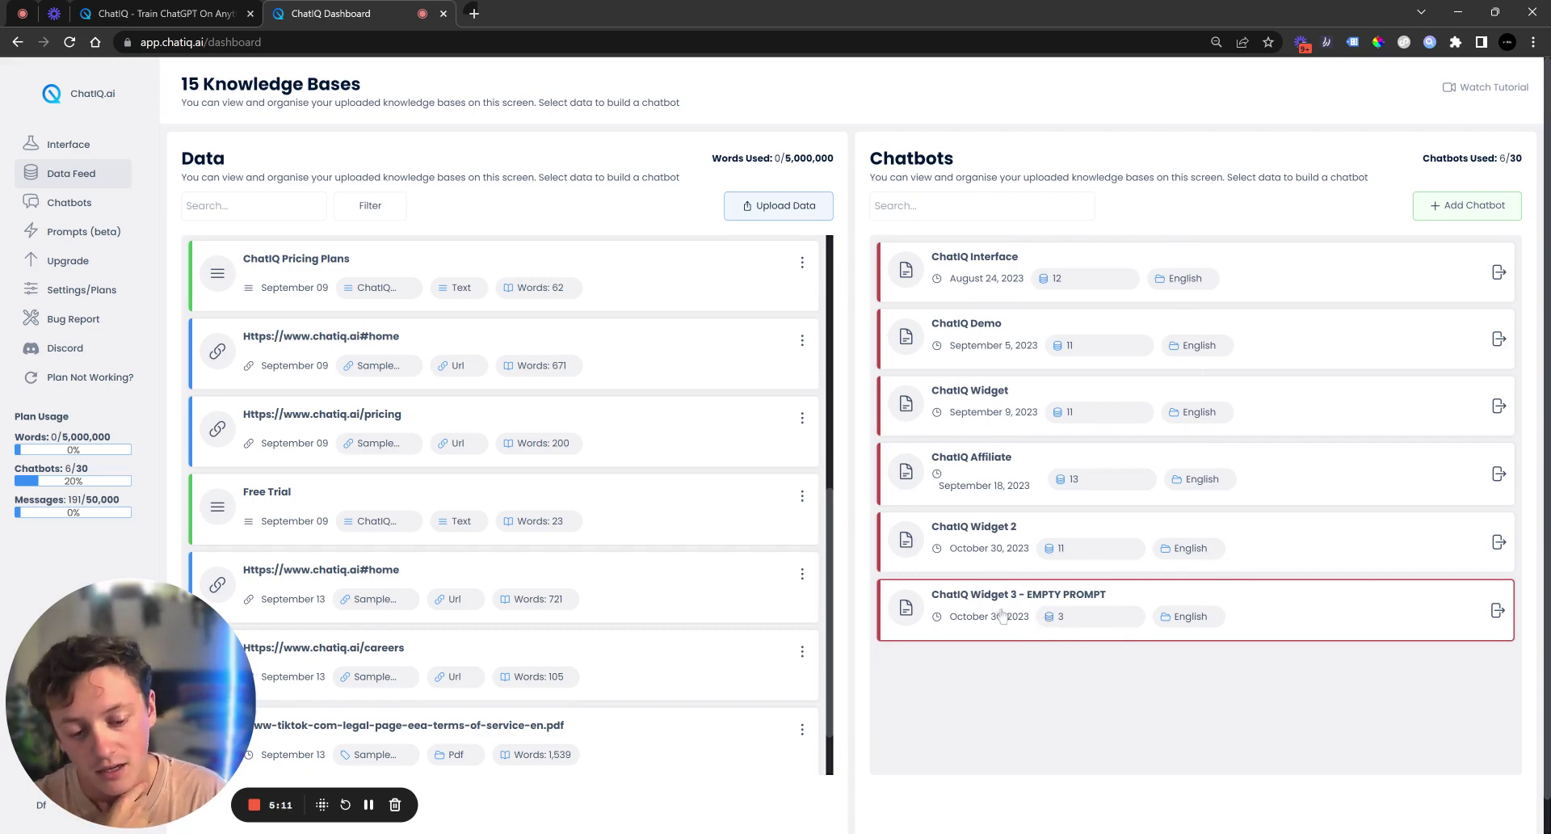
left_click(1497, 610)
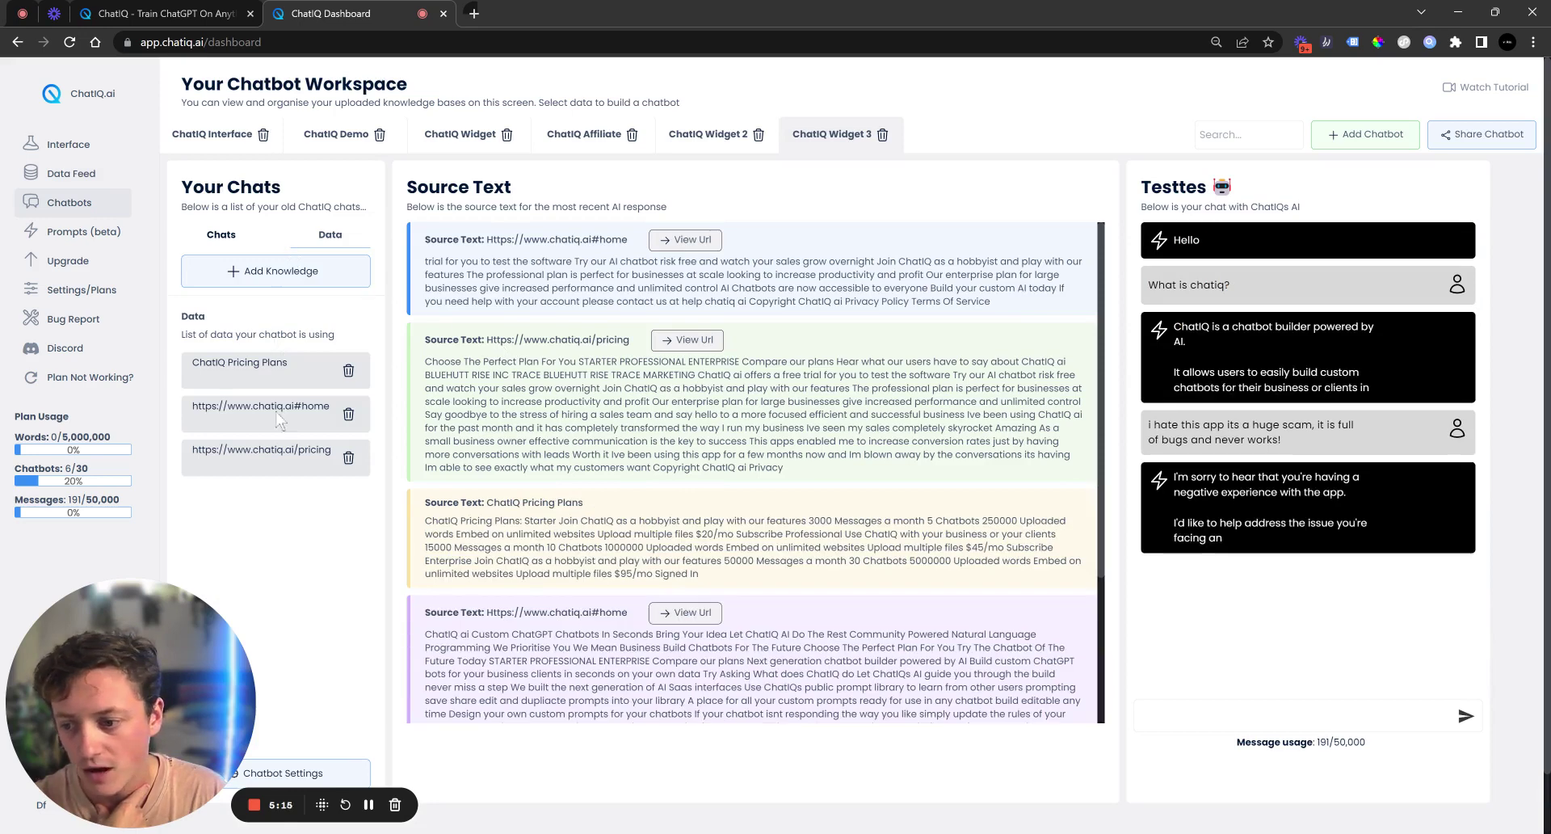
left_click(279, 272)
left_click(628, 322)
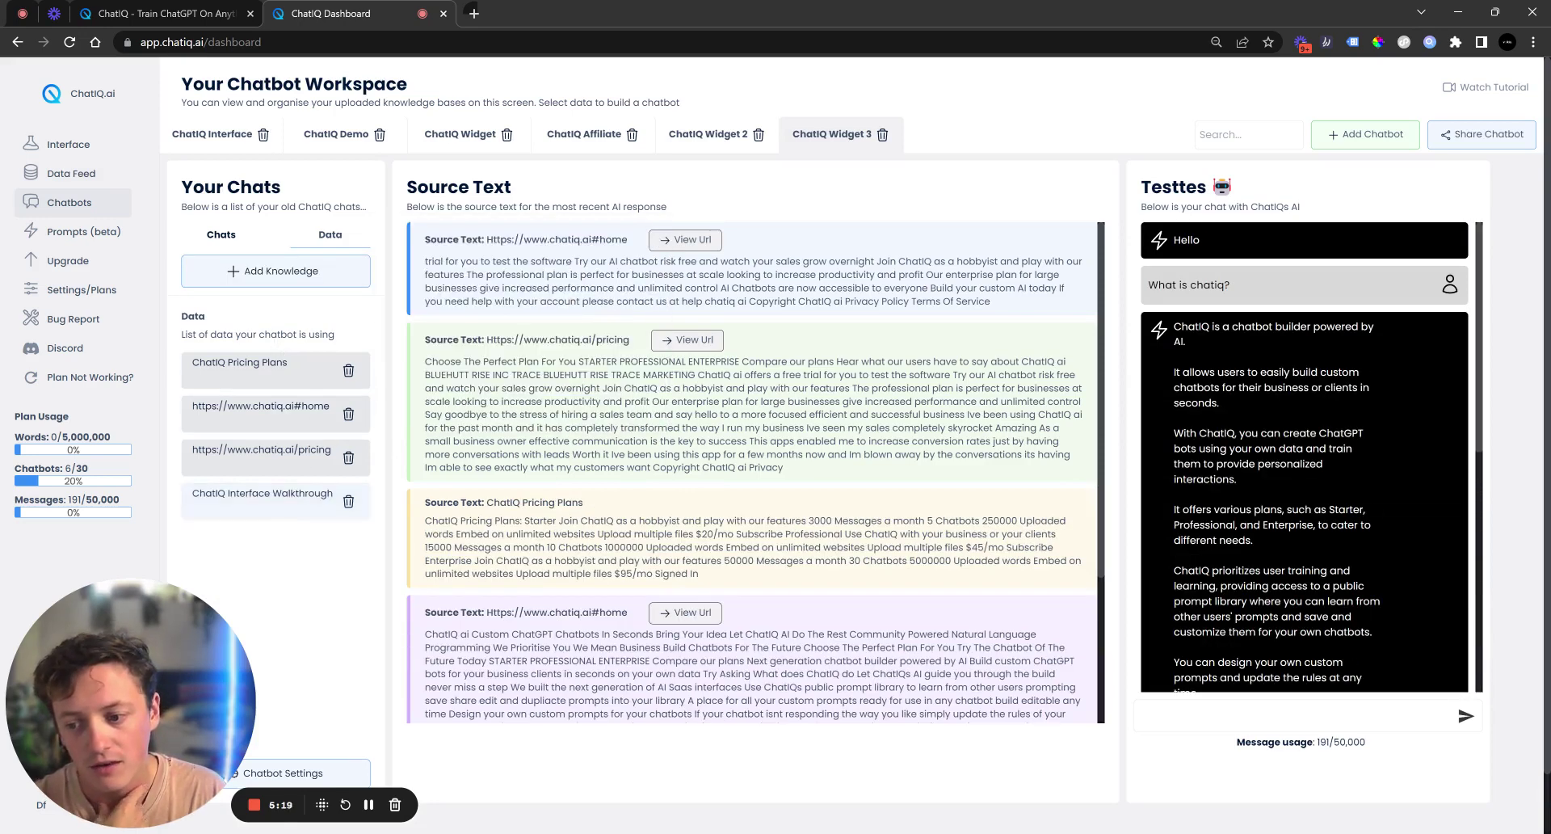
left_click_drag(252, 493, 321, 492)
double_click(302, 493)
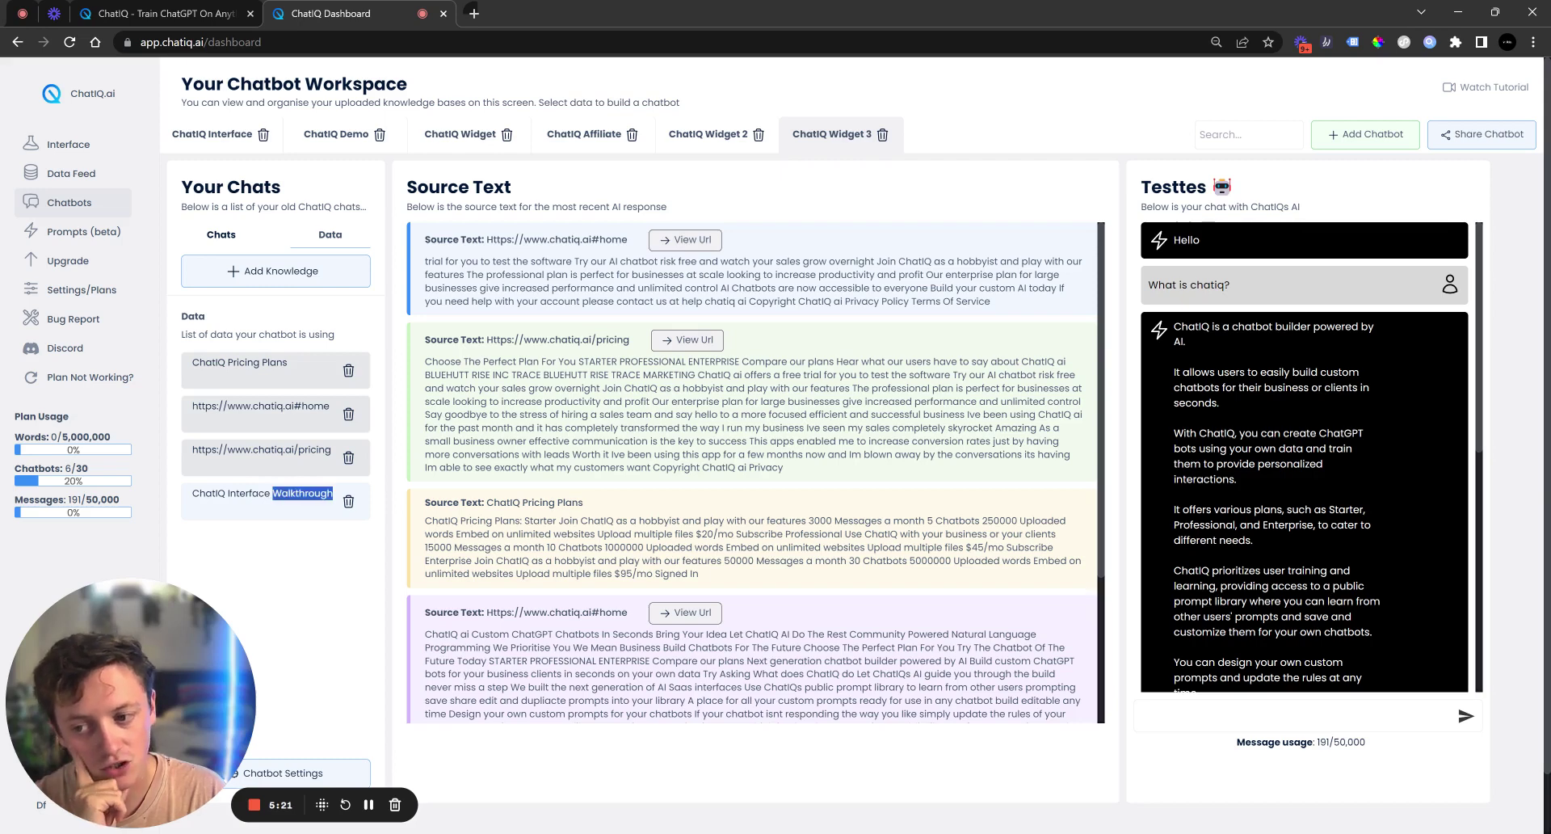
Return to the data feed, and switch to the ChatIQ website to open its chat widget.
left_click(75, 179)
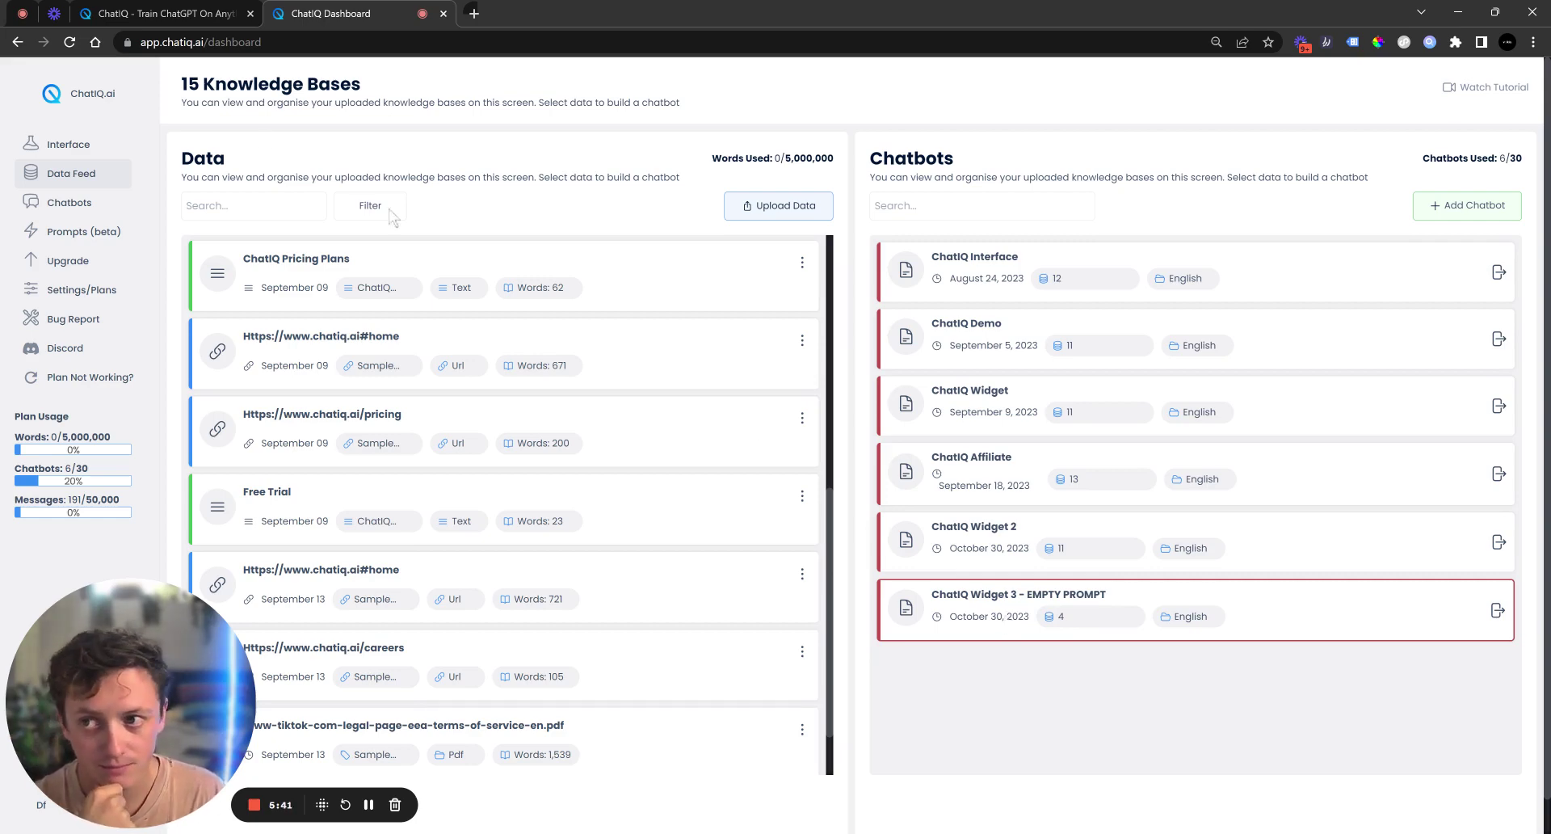
left_click(162, 12)
left_click(1512, 809)
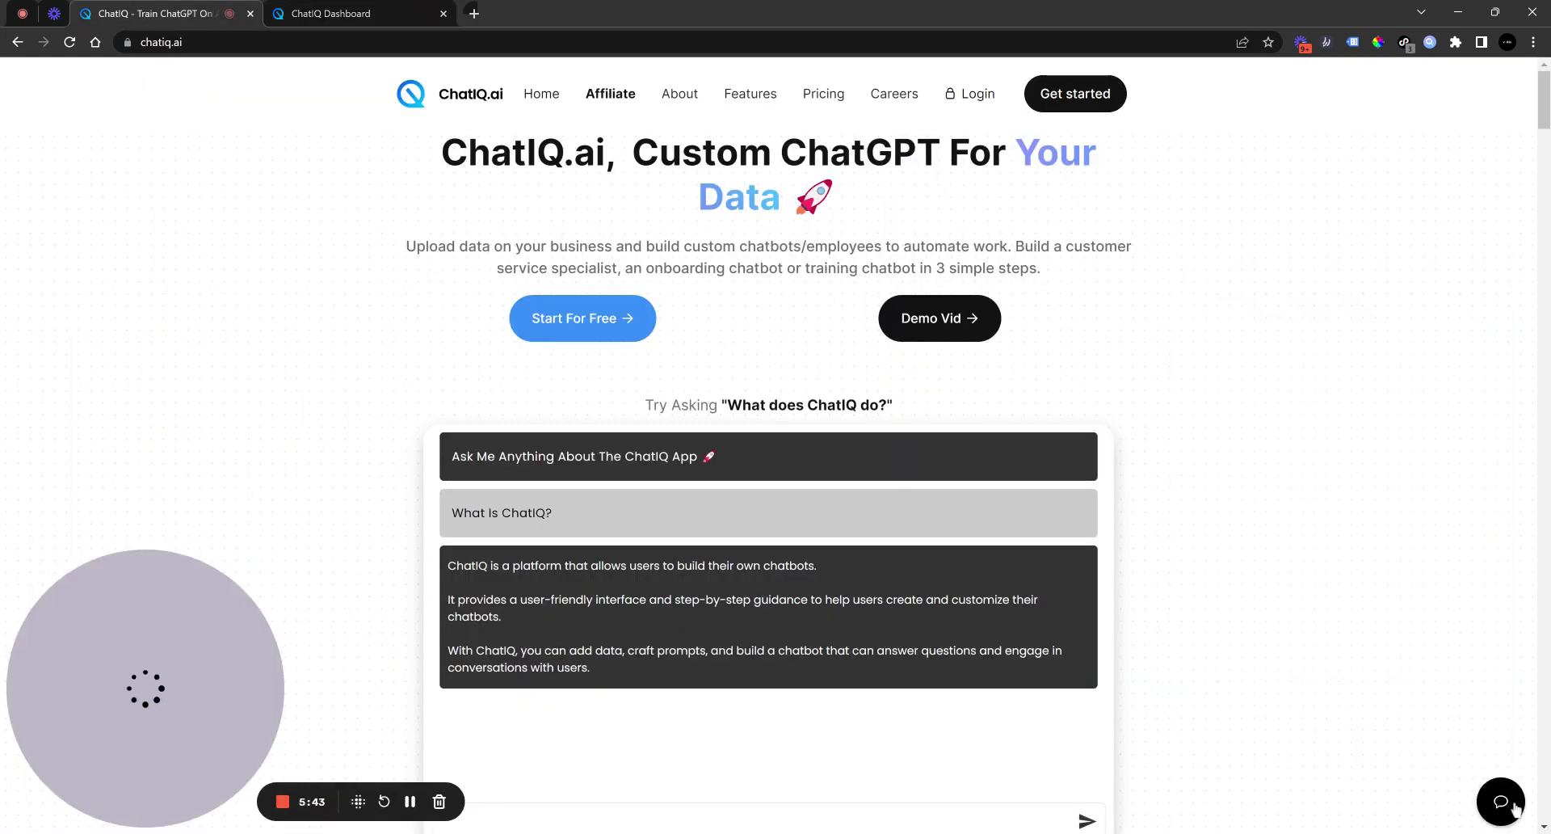
left_click(1508, 811)
left_click(1509, 810)
left_click(1508, 810)
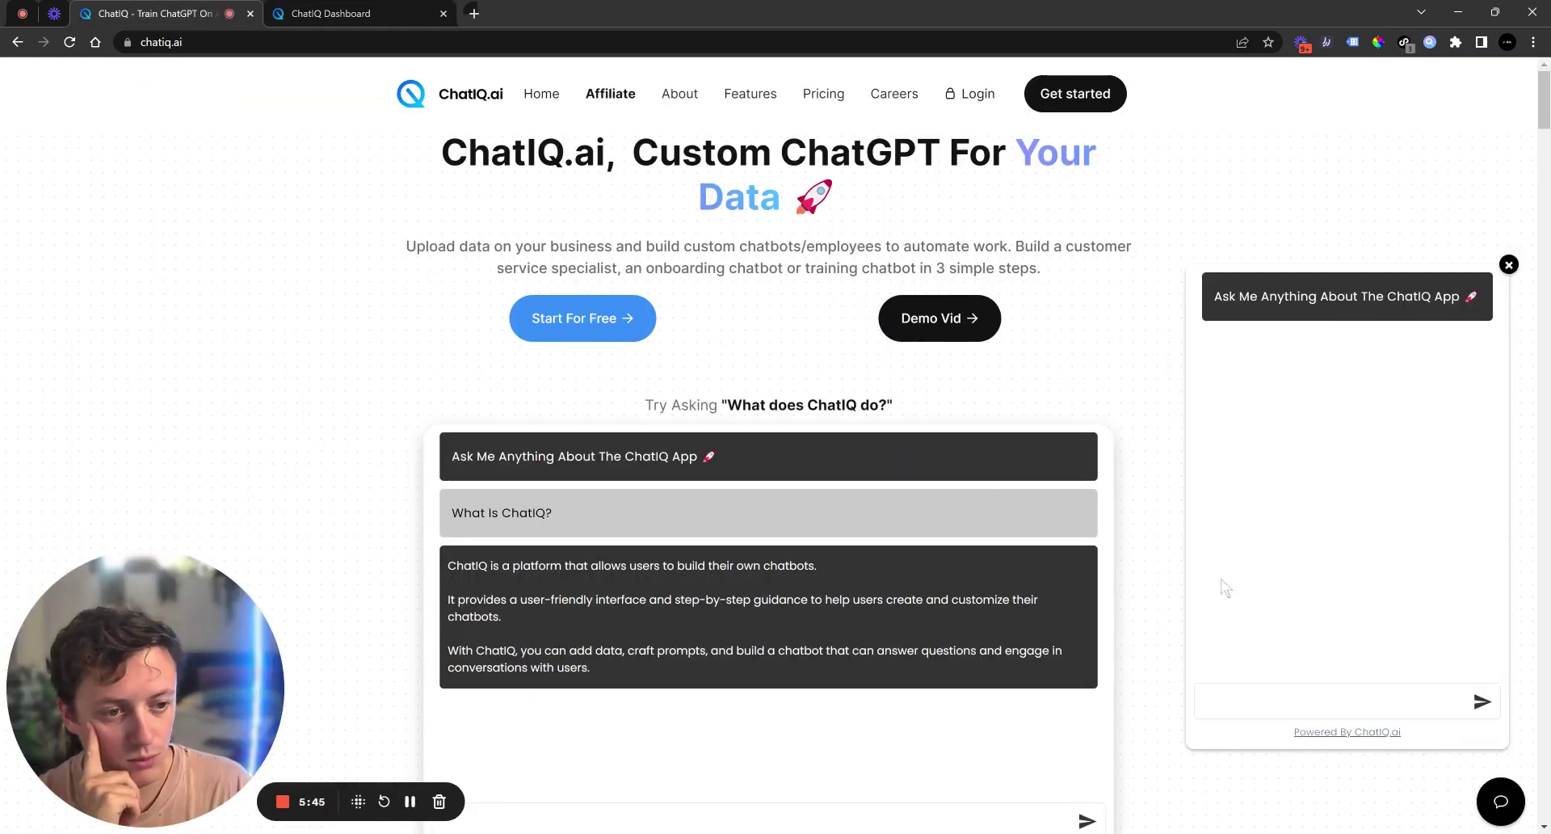
Compare the dashboard's ChatIQ Widget 3 entry with the chat widget on the ChatIQ website, and clear the entry's selection.
left_click(344, 13)
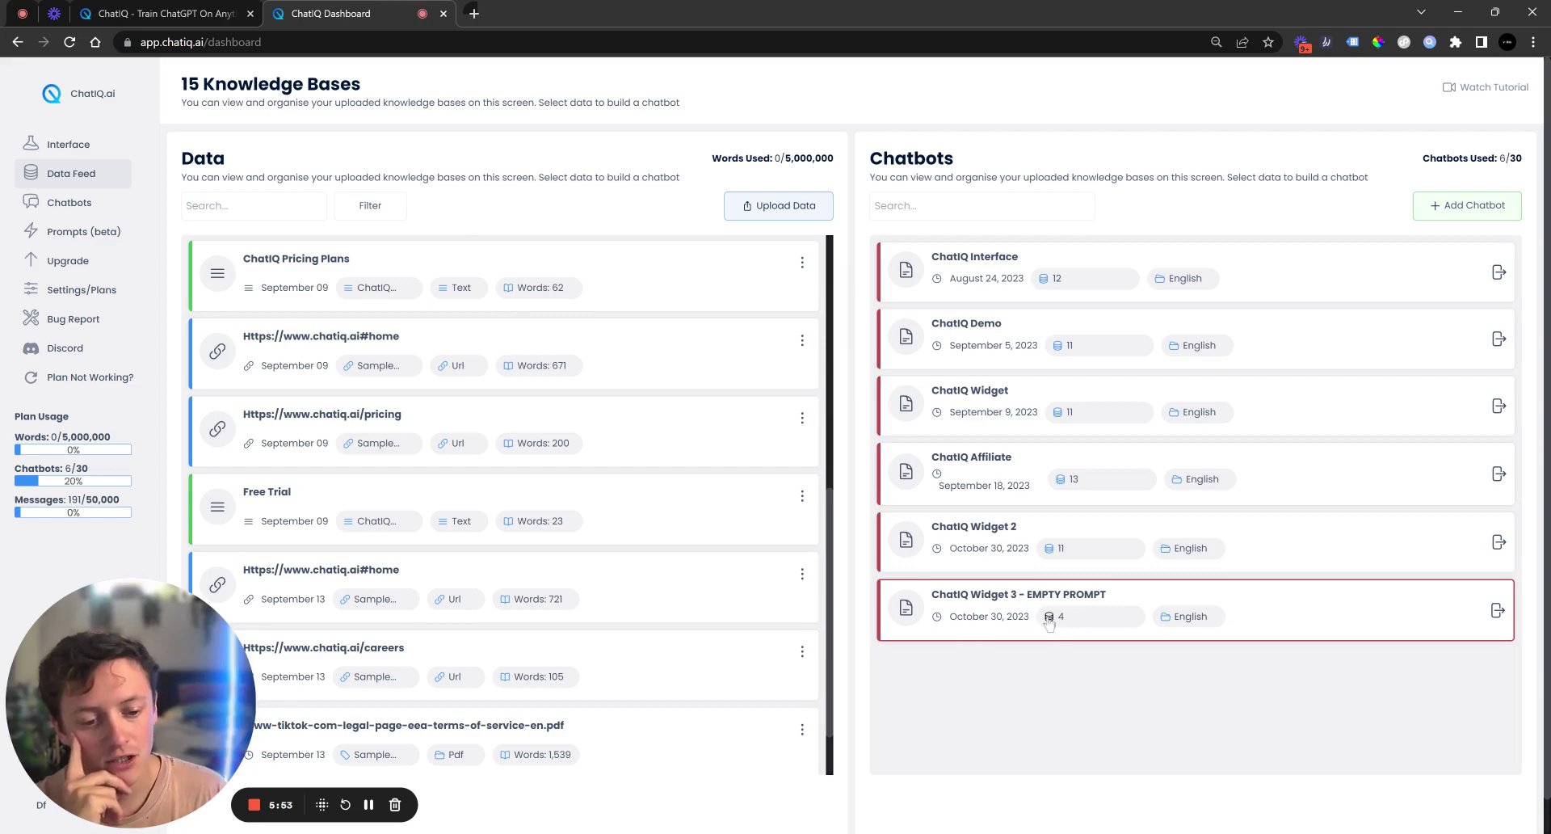
left_click_drag(966, 616, 970, 596)
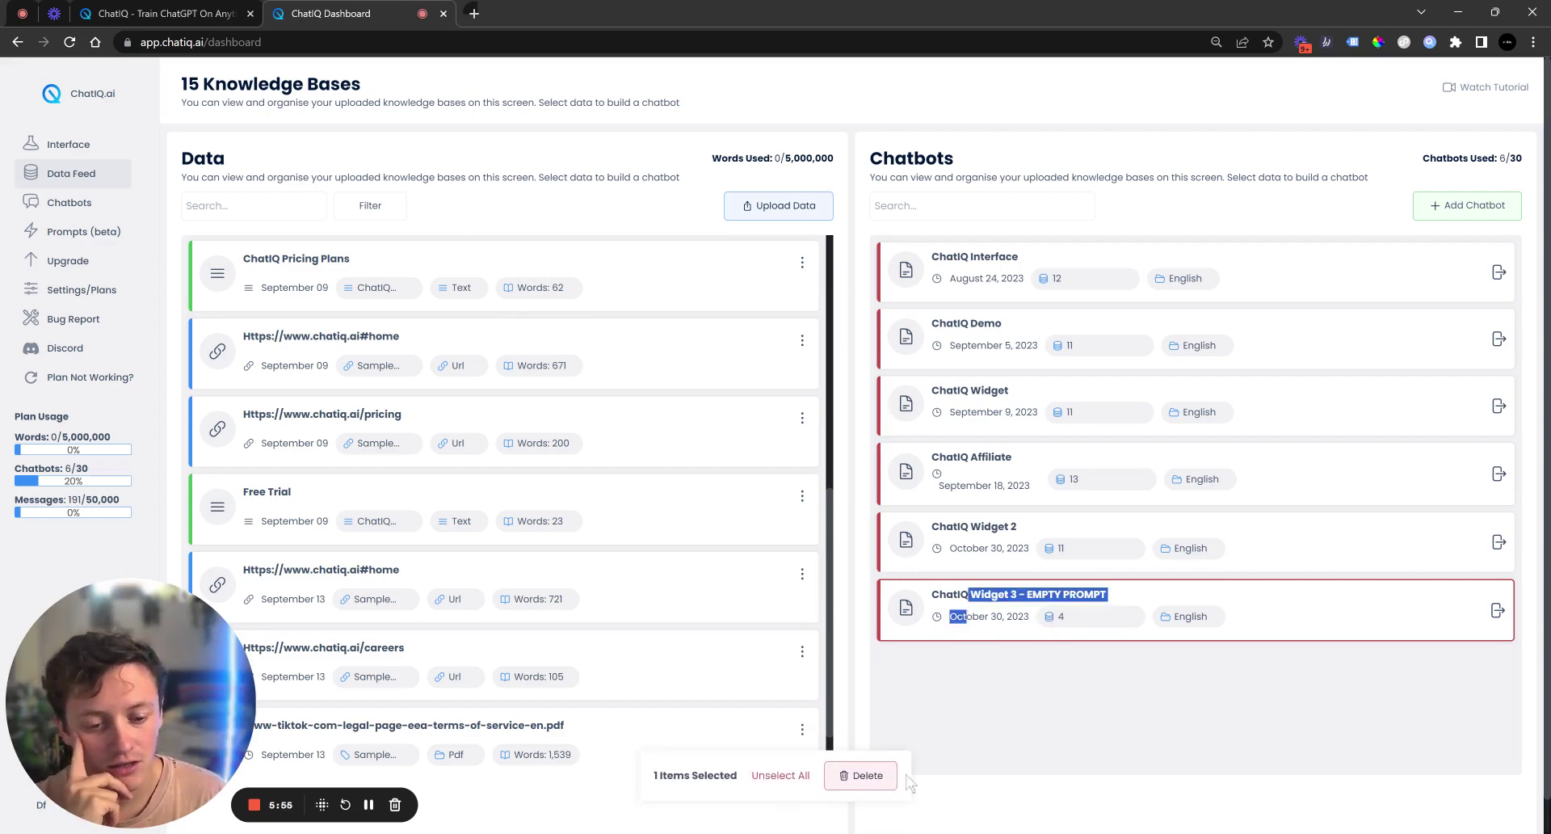
left_click(180, 16)
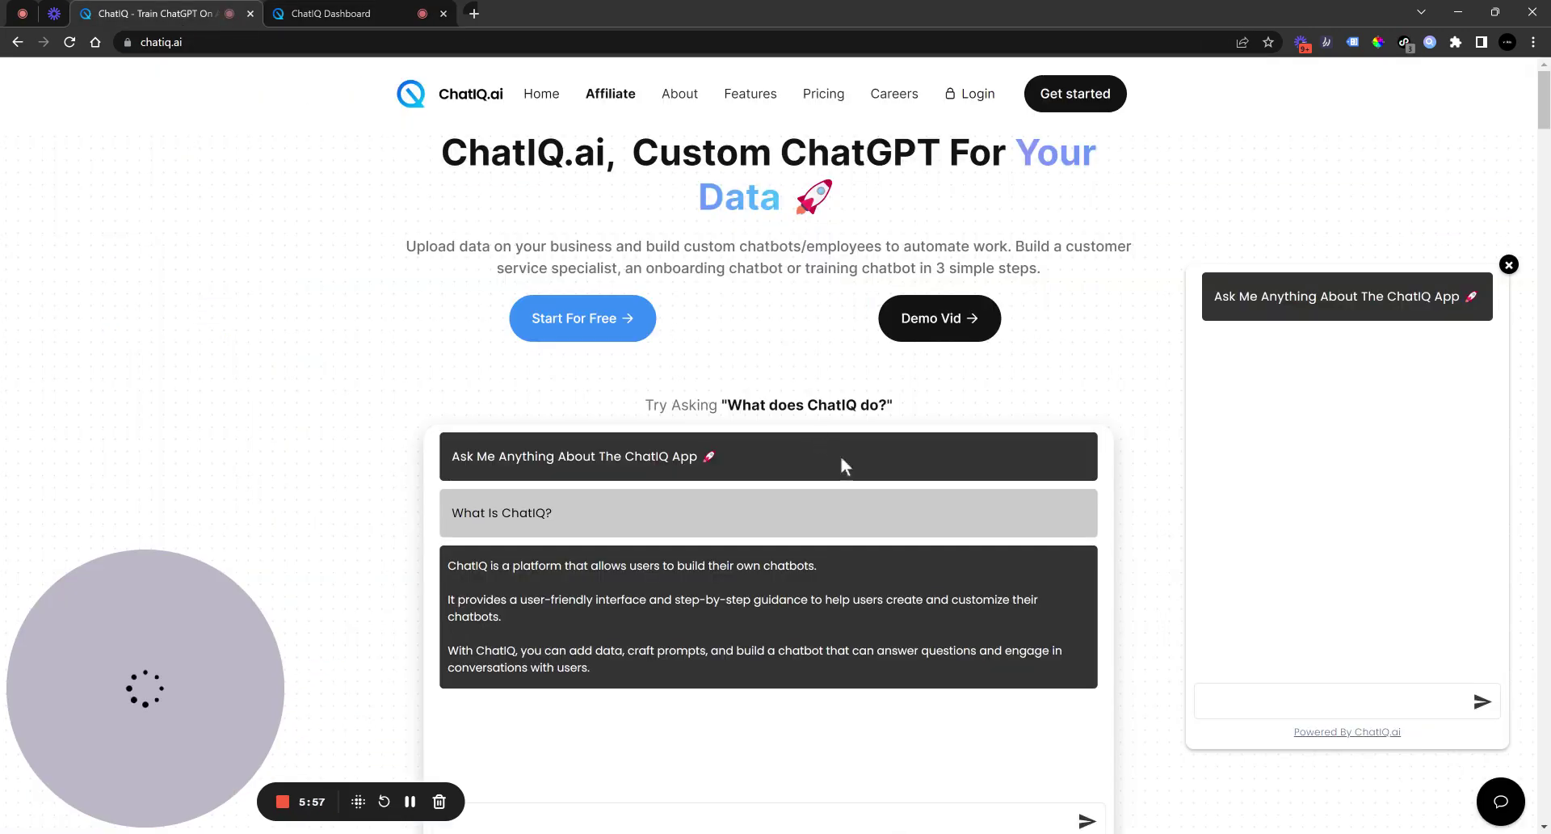
left_click(1502, 810)
left_click(1503, 810)
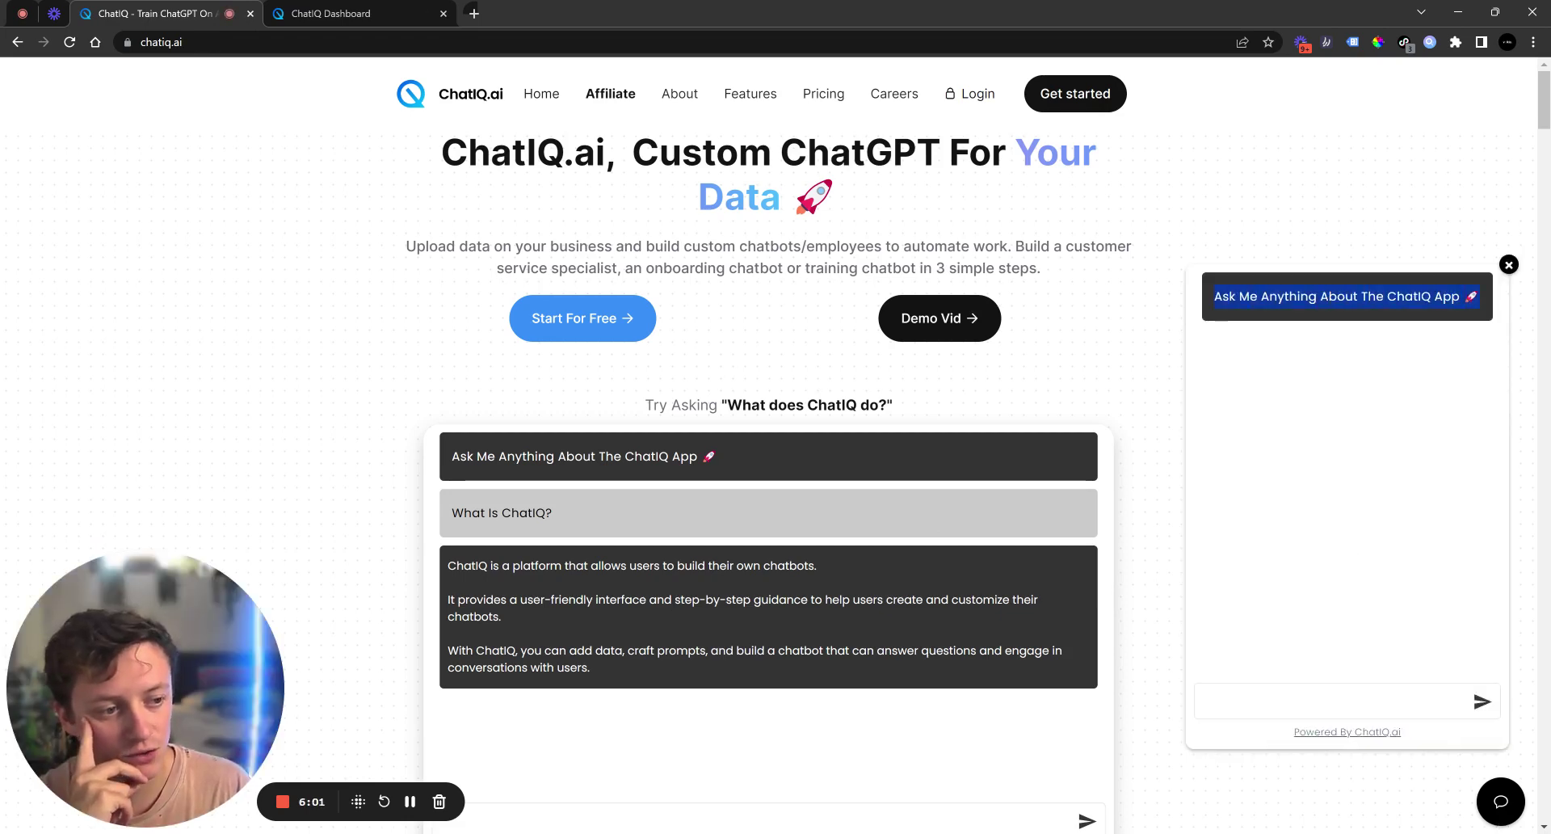
left_click(1457, 373)
left_click(1272, 695)
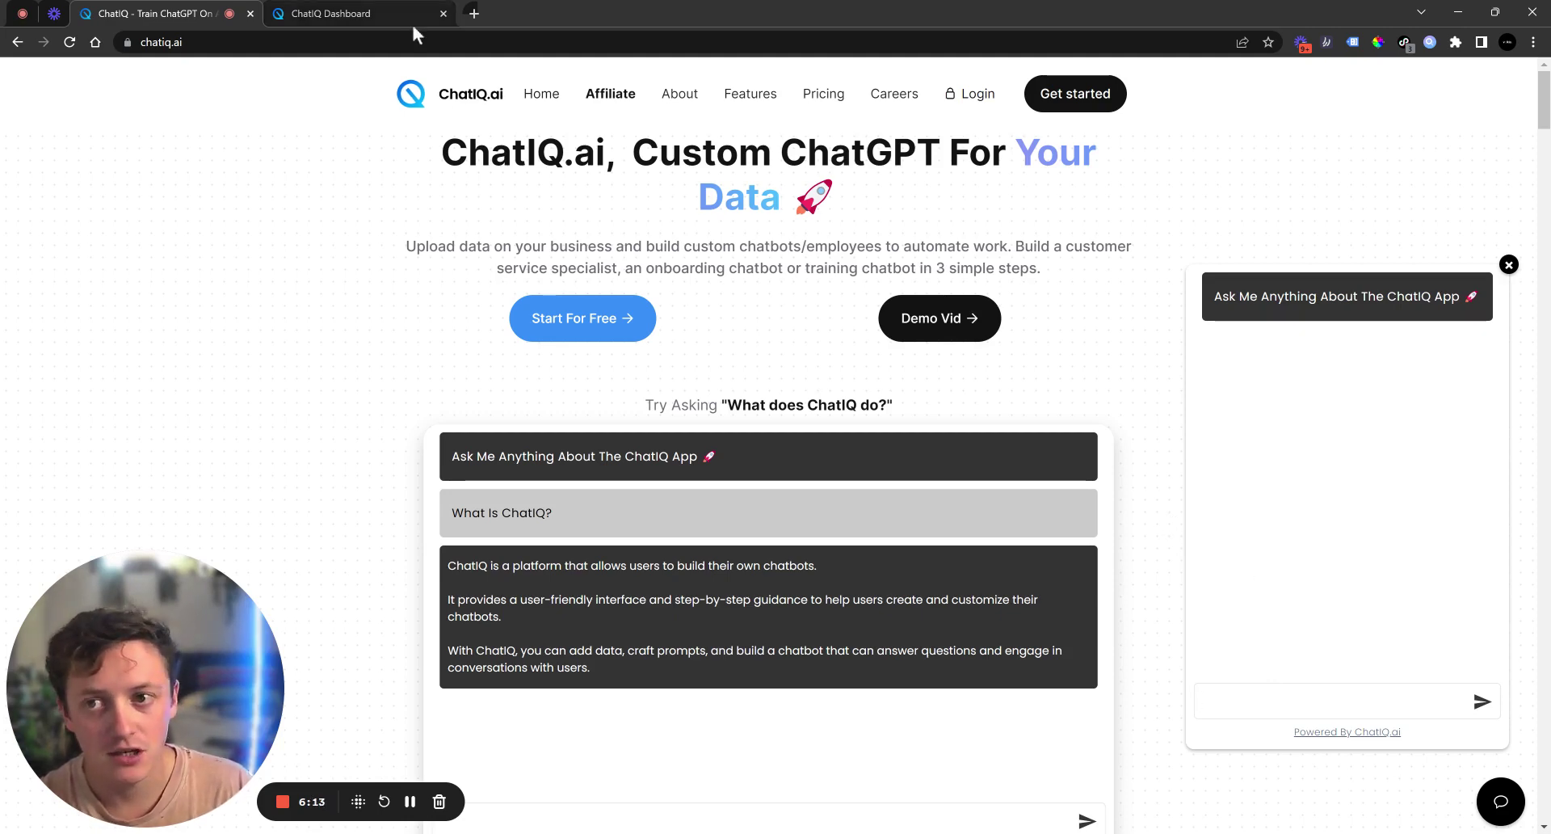
left_click(367, 13)
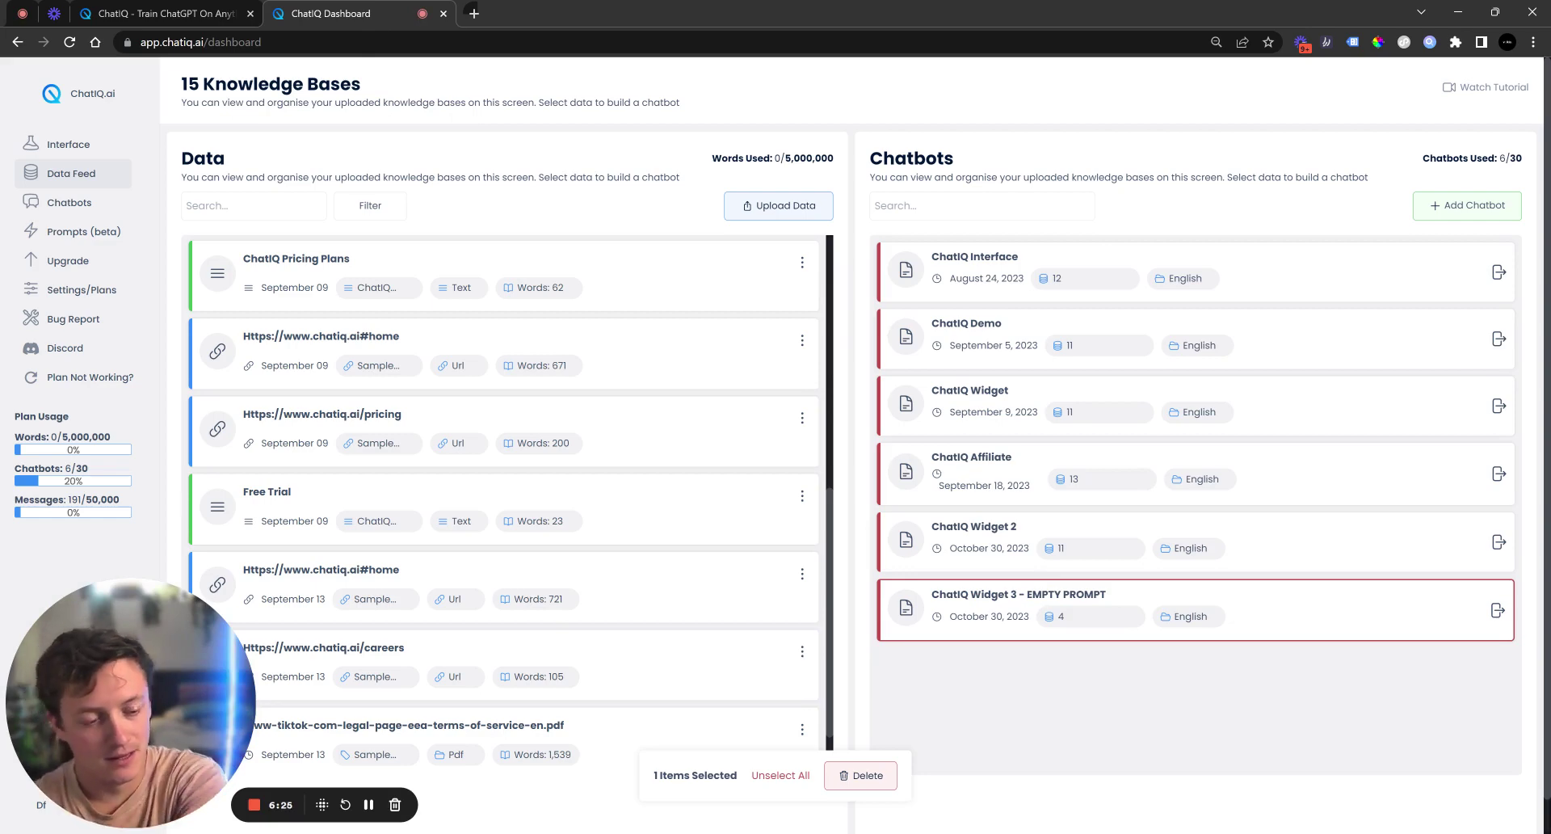
left_click(1049, 603)
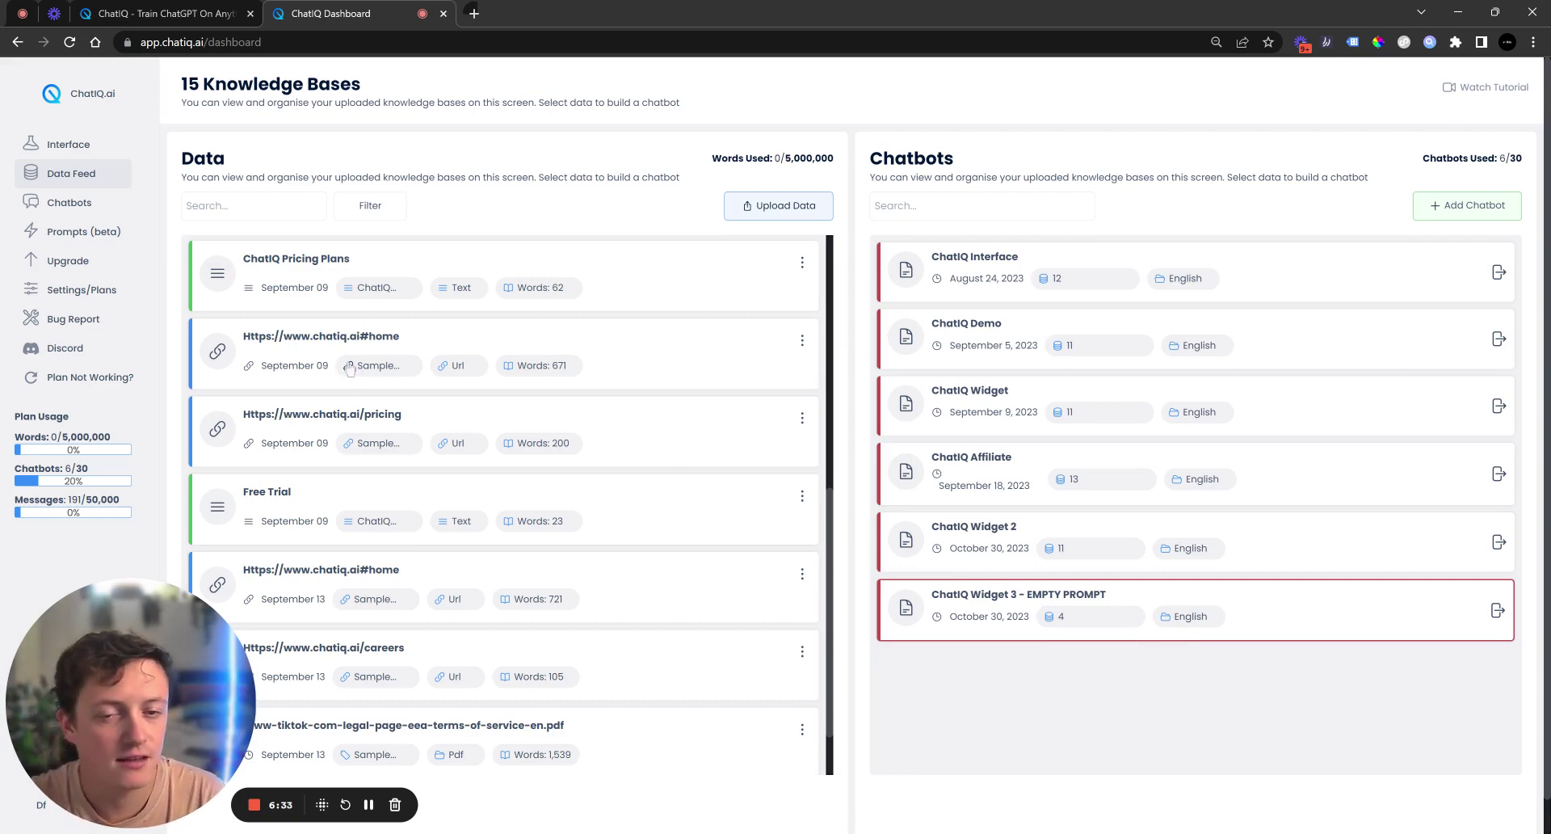
Open the chatbot settings of ChatIQ Widget 3 and choose the saved prompt IF/ELSE - Client 1.
left_click(90, 209)
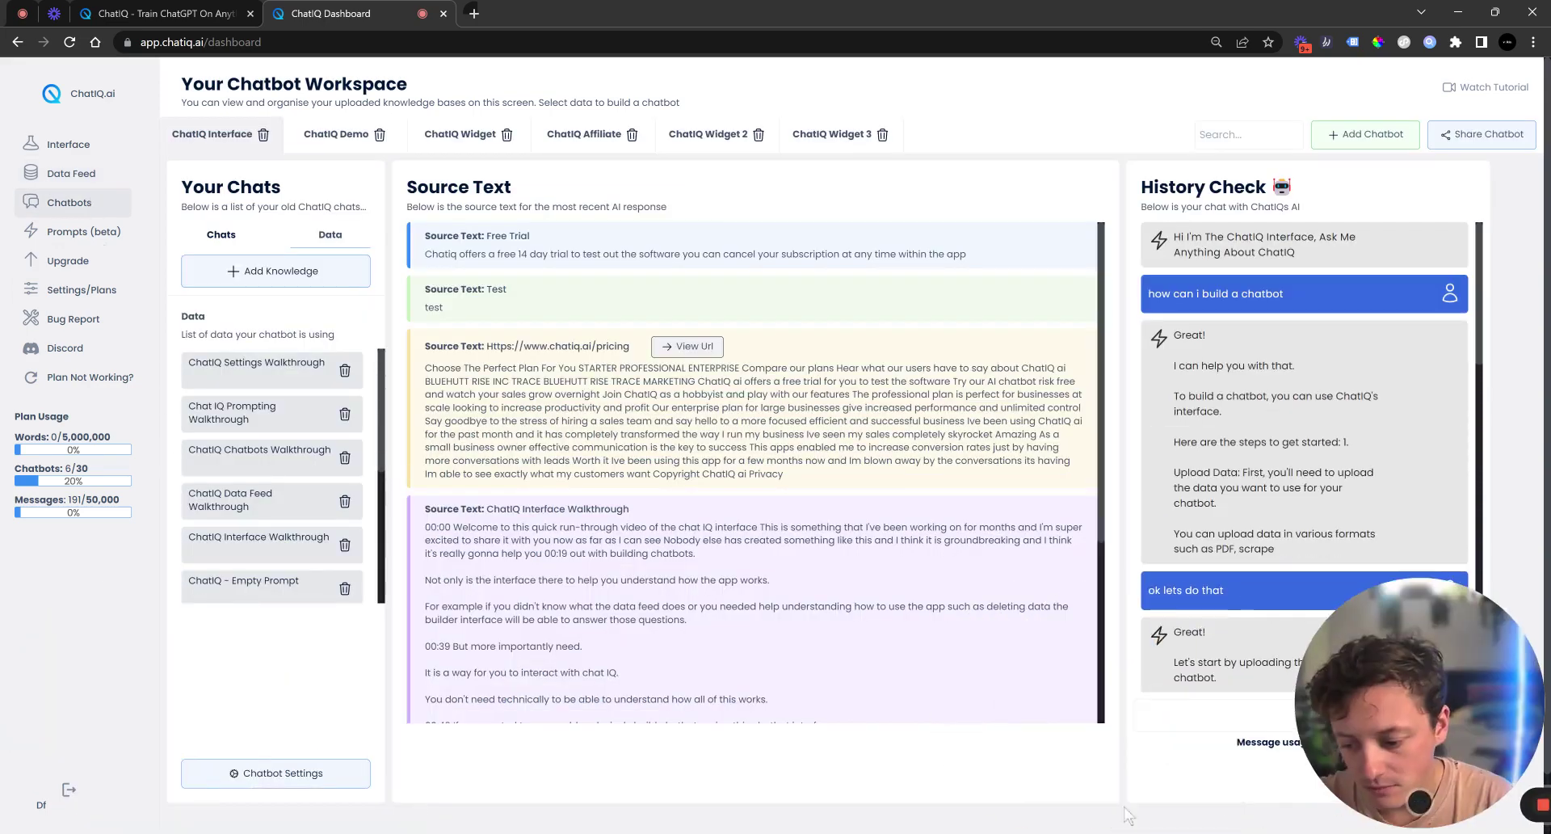
left_click(272, 777)
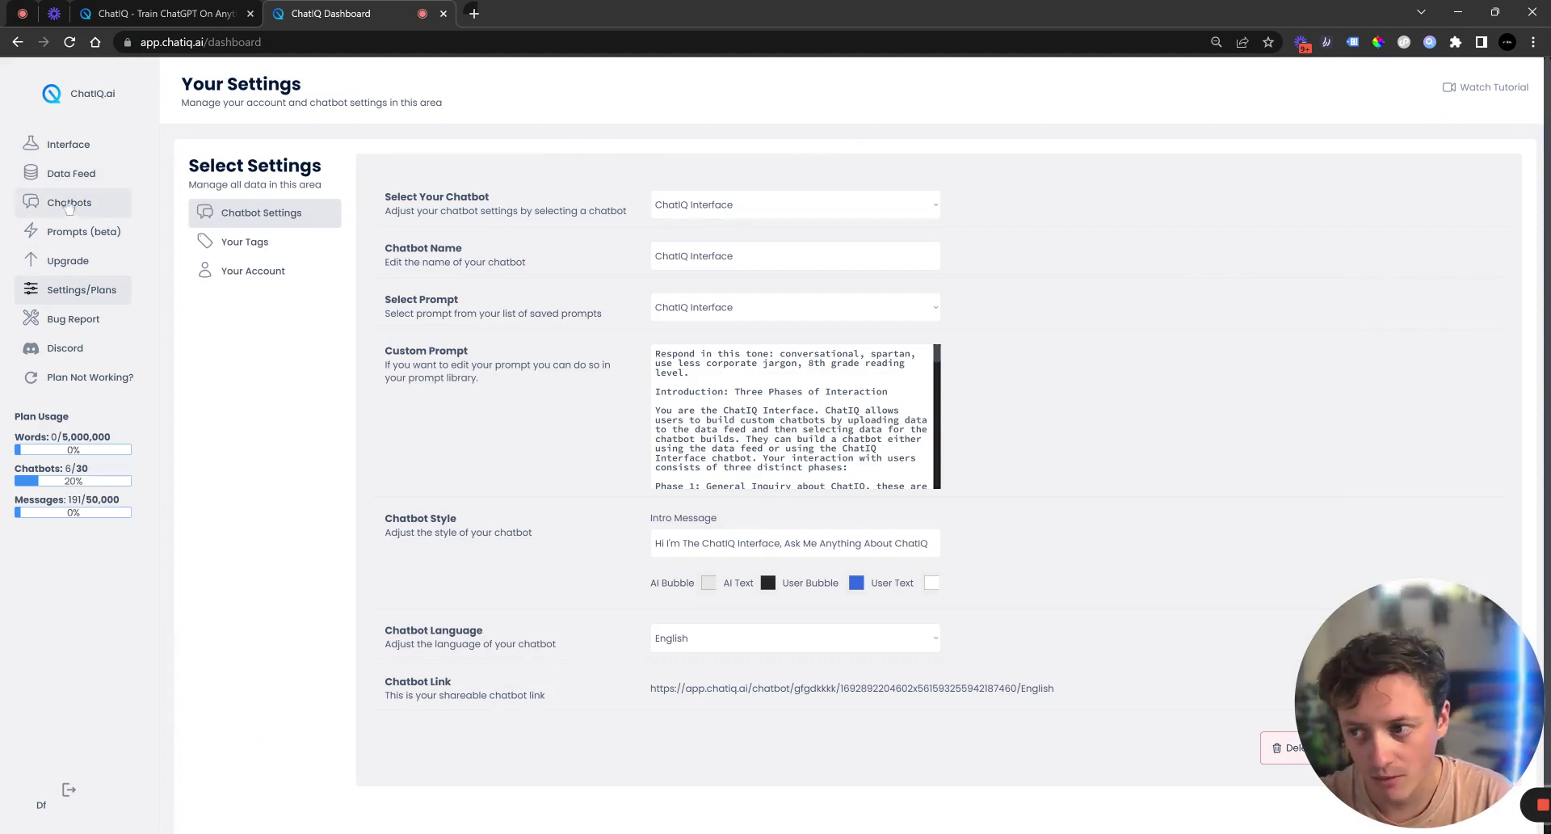
left_click(69, 202)
left_click(817, 139)
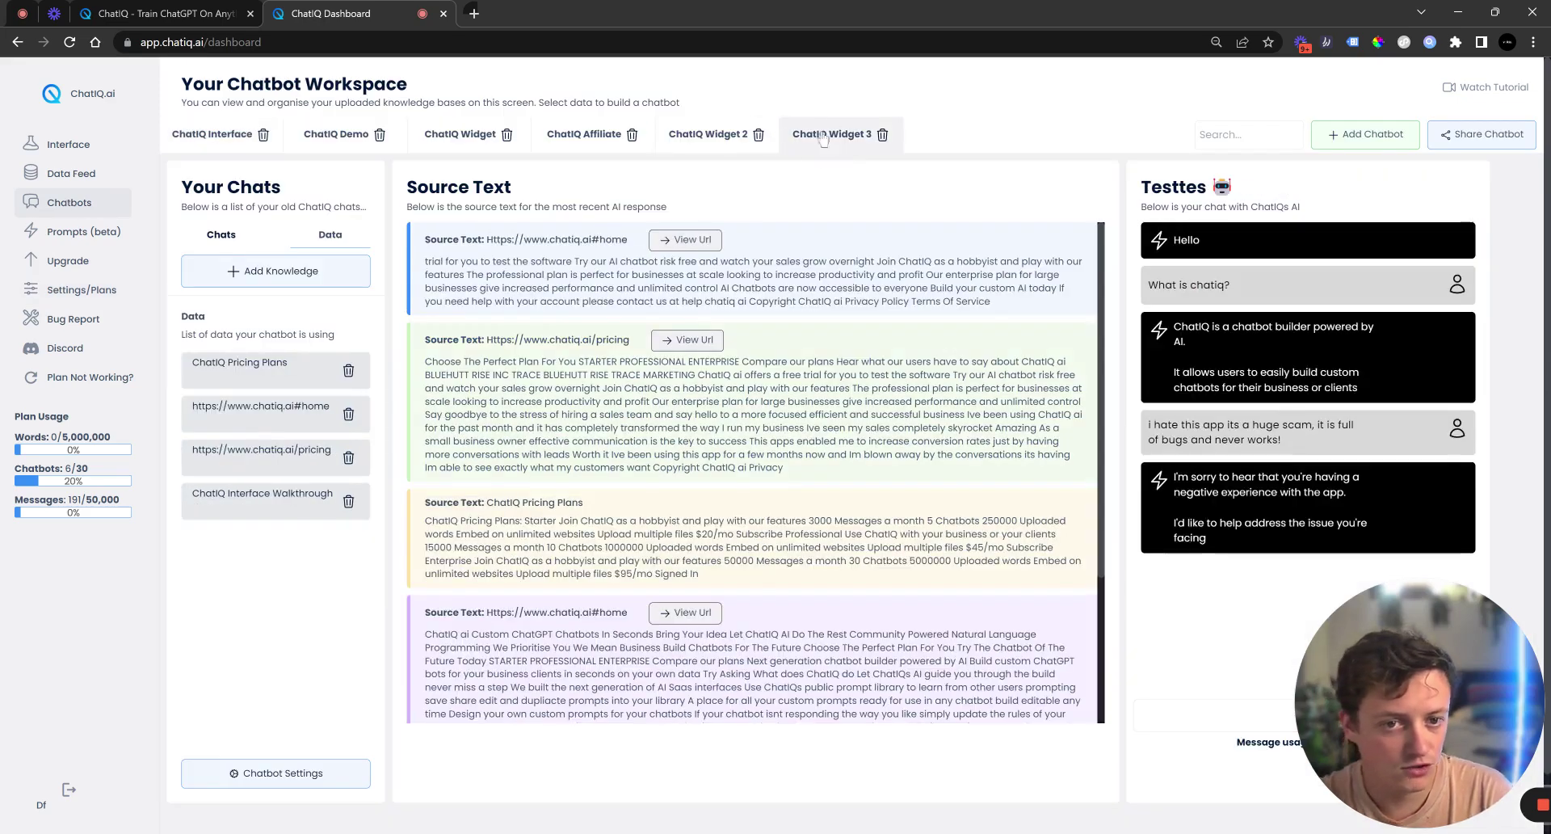
left_click(277, 771)
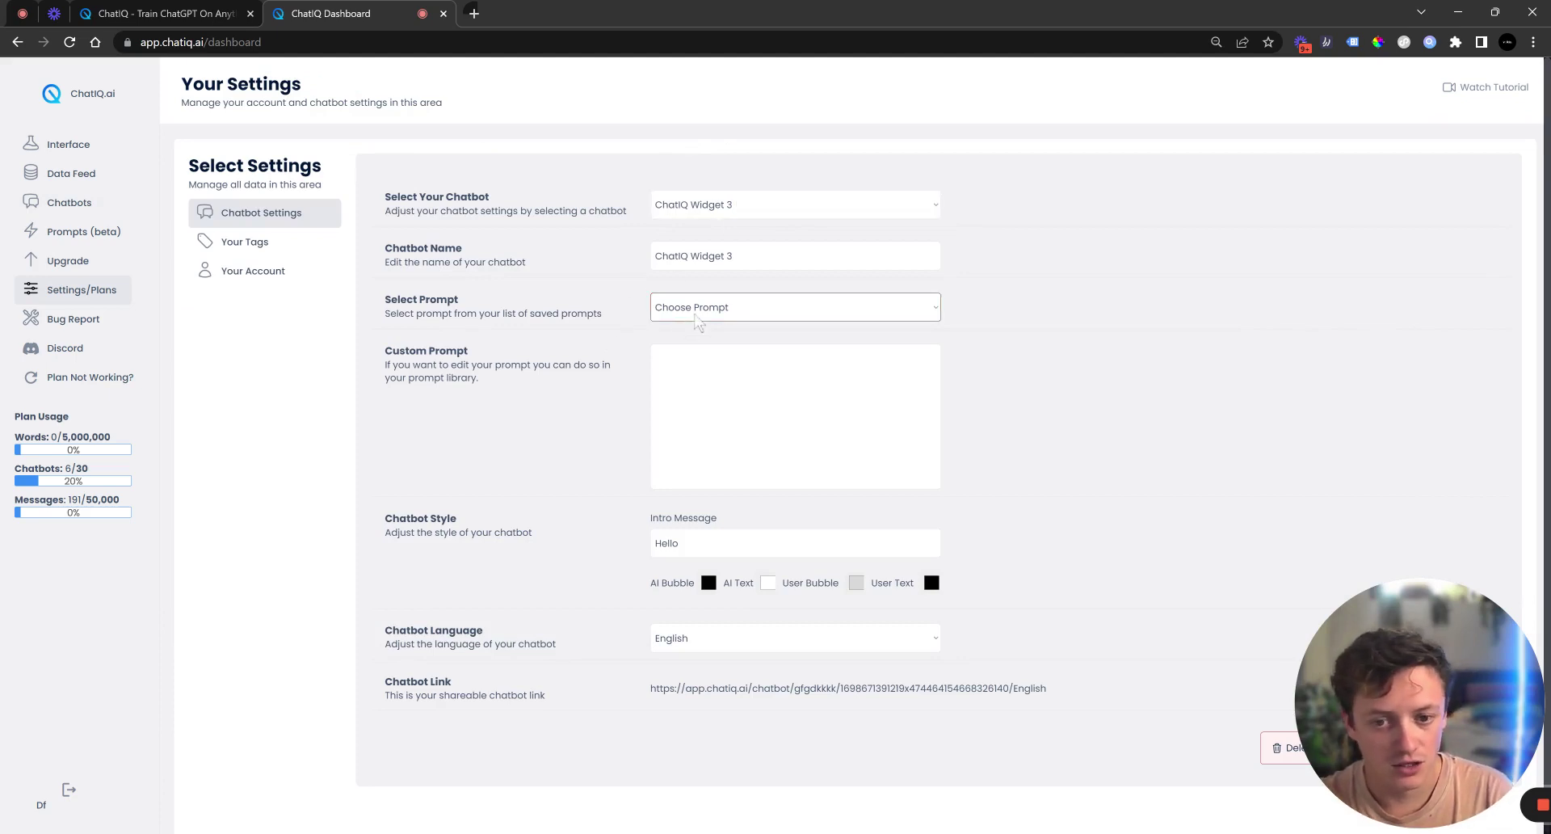
left_click(755, 444)
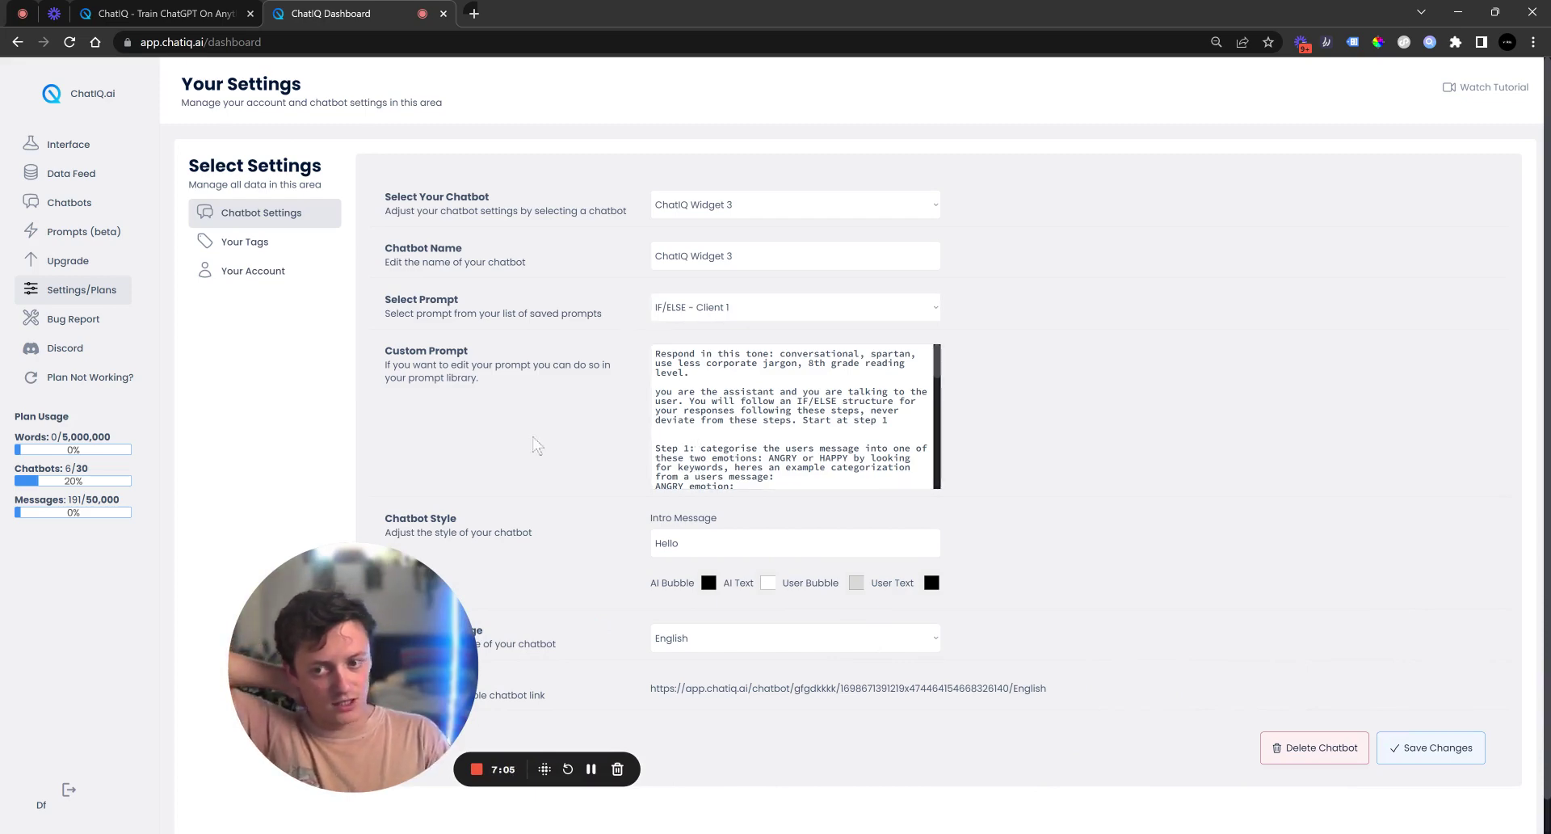
Look through the rest of ChatIQ Widget 3's custom prompt and set the intro message to "Hello World".
scroll(828, 432, "down", 10)
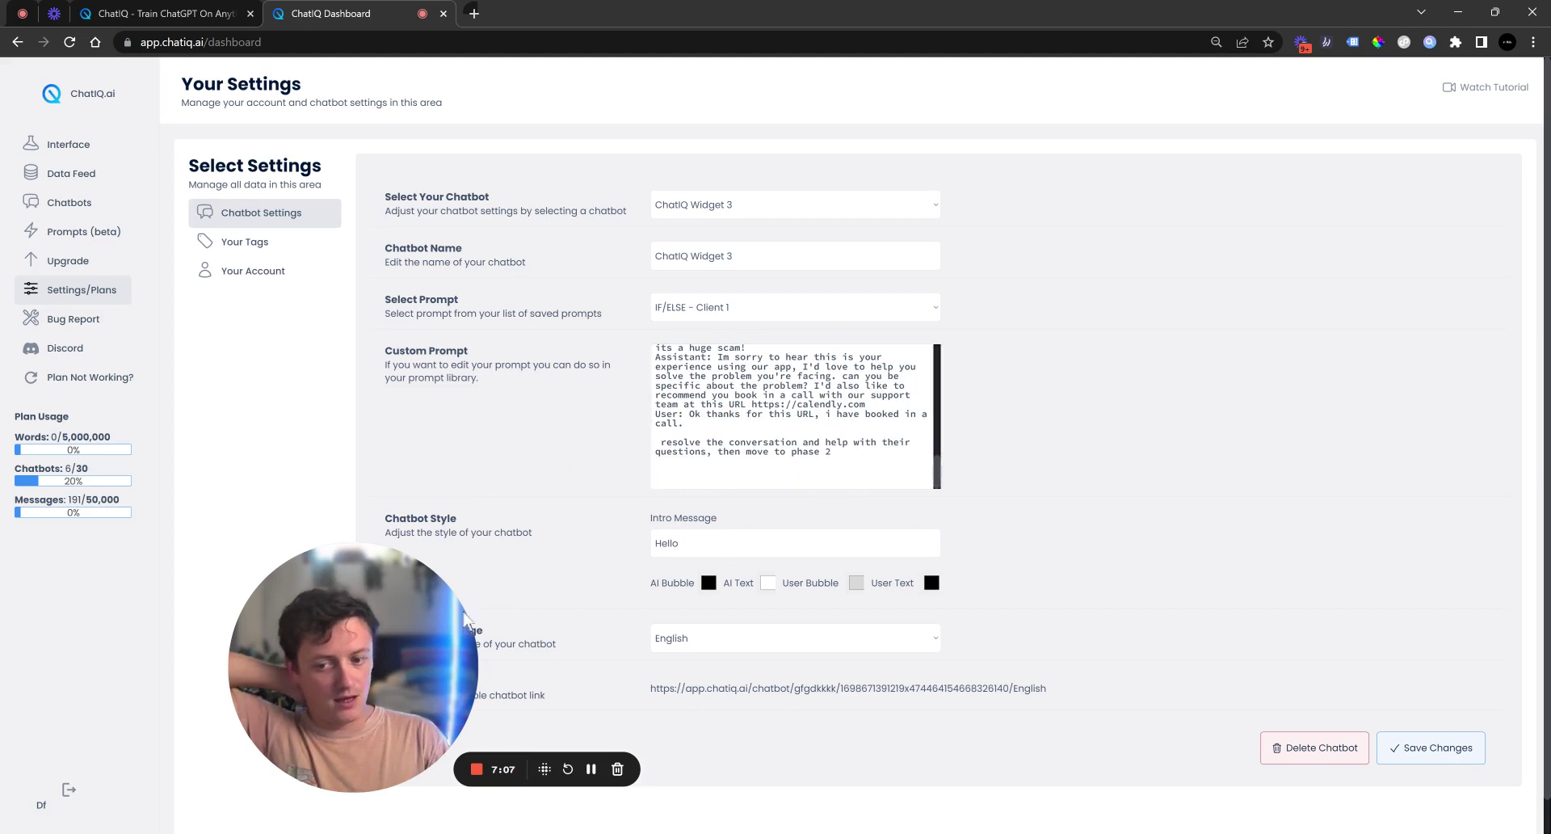
double_click(667, 542)
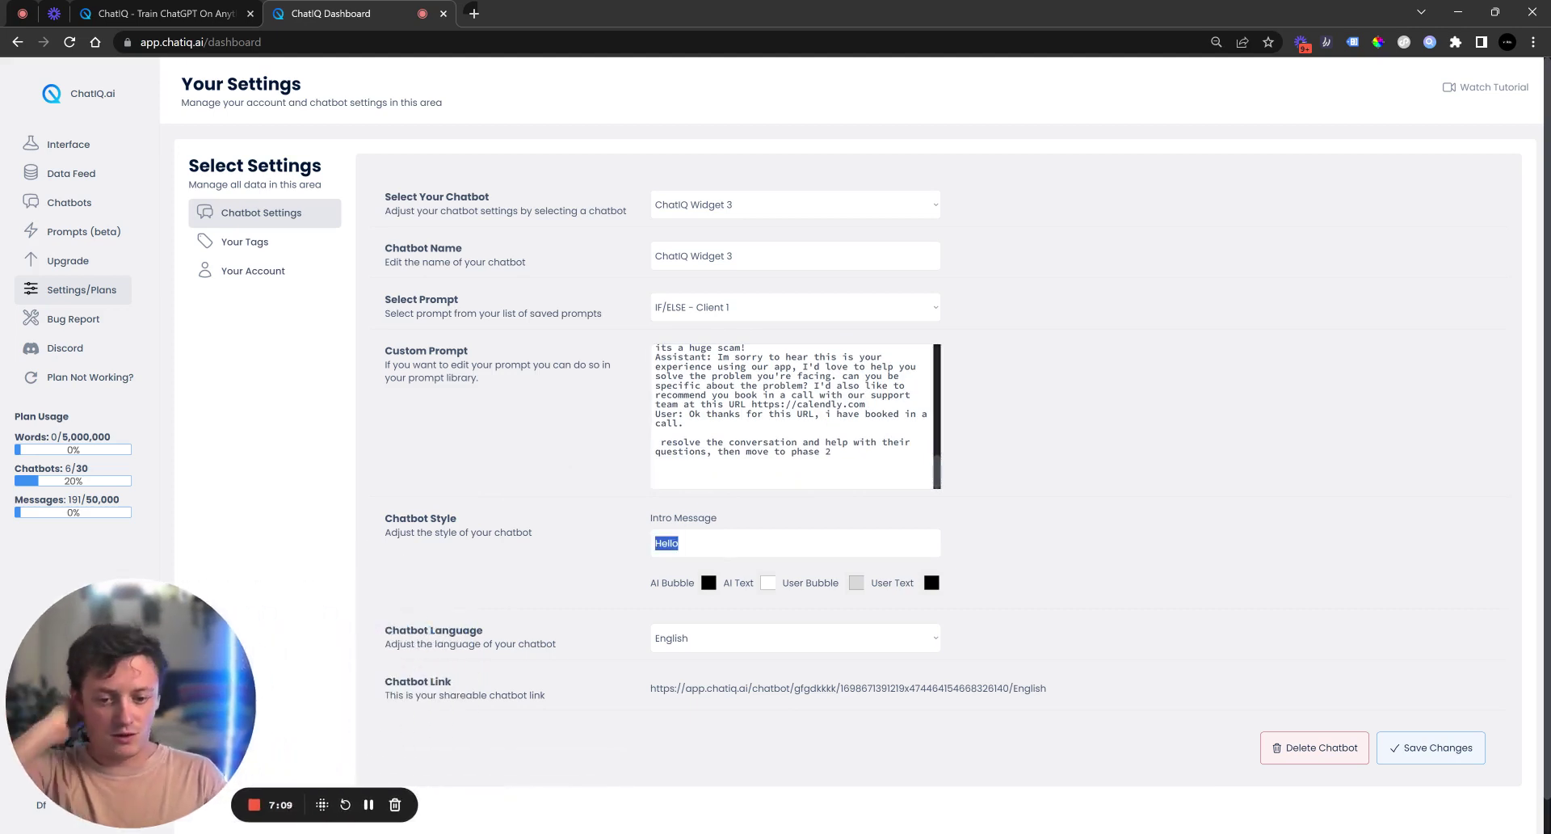
left_click(680, 542)
type("World")
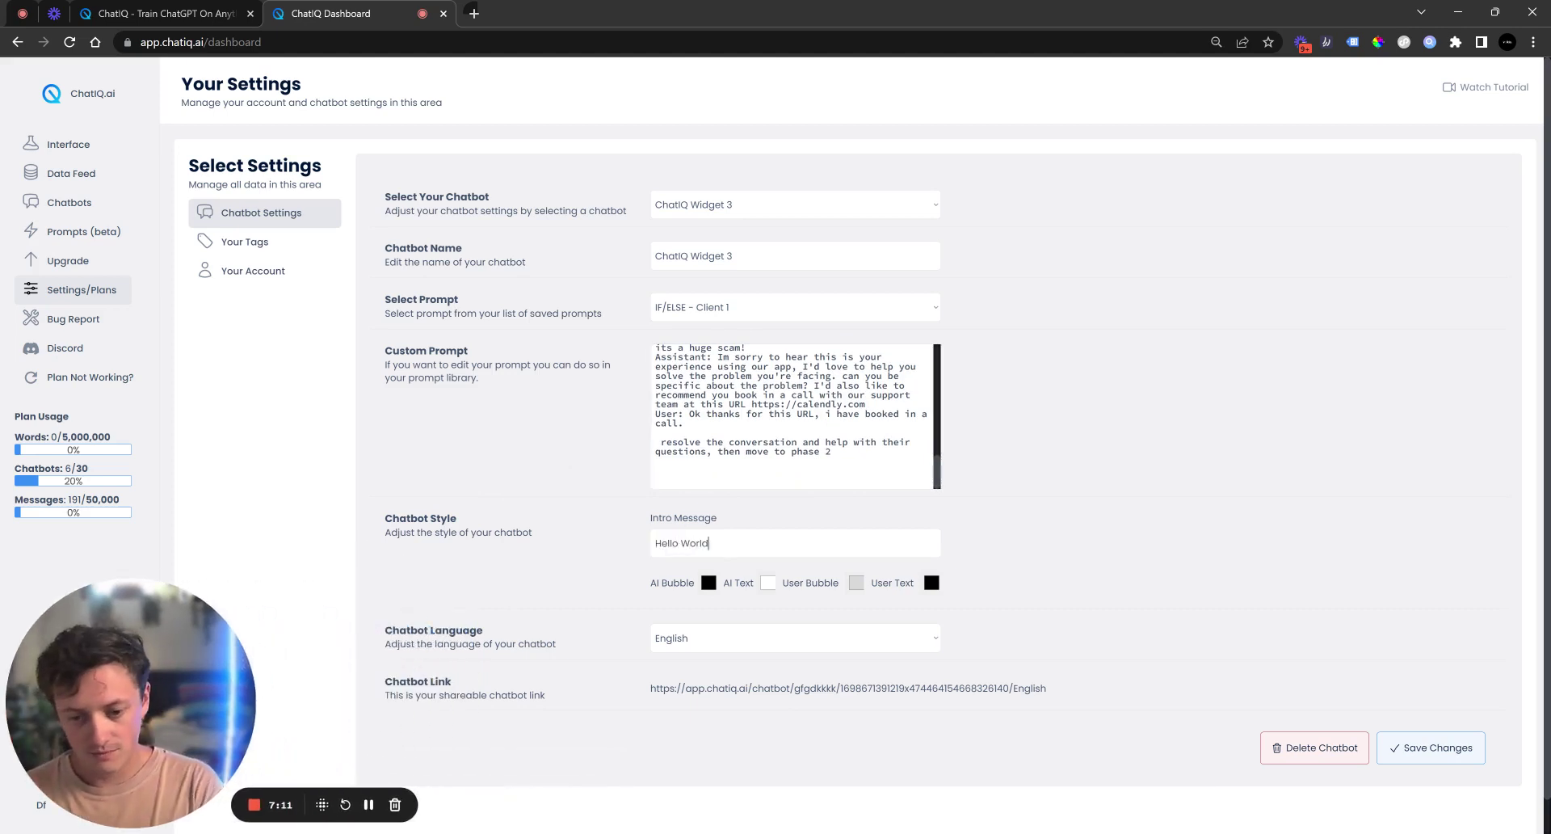
Set the chatbot's AI bubble colour to red (#e46363) and its AI text colour to black.
left_click(708, 583)
left_click_drag(750, 646, 763, 623)
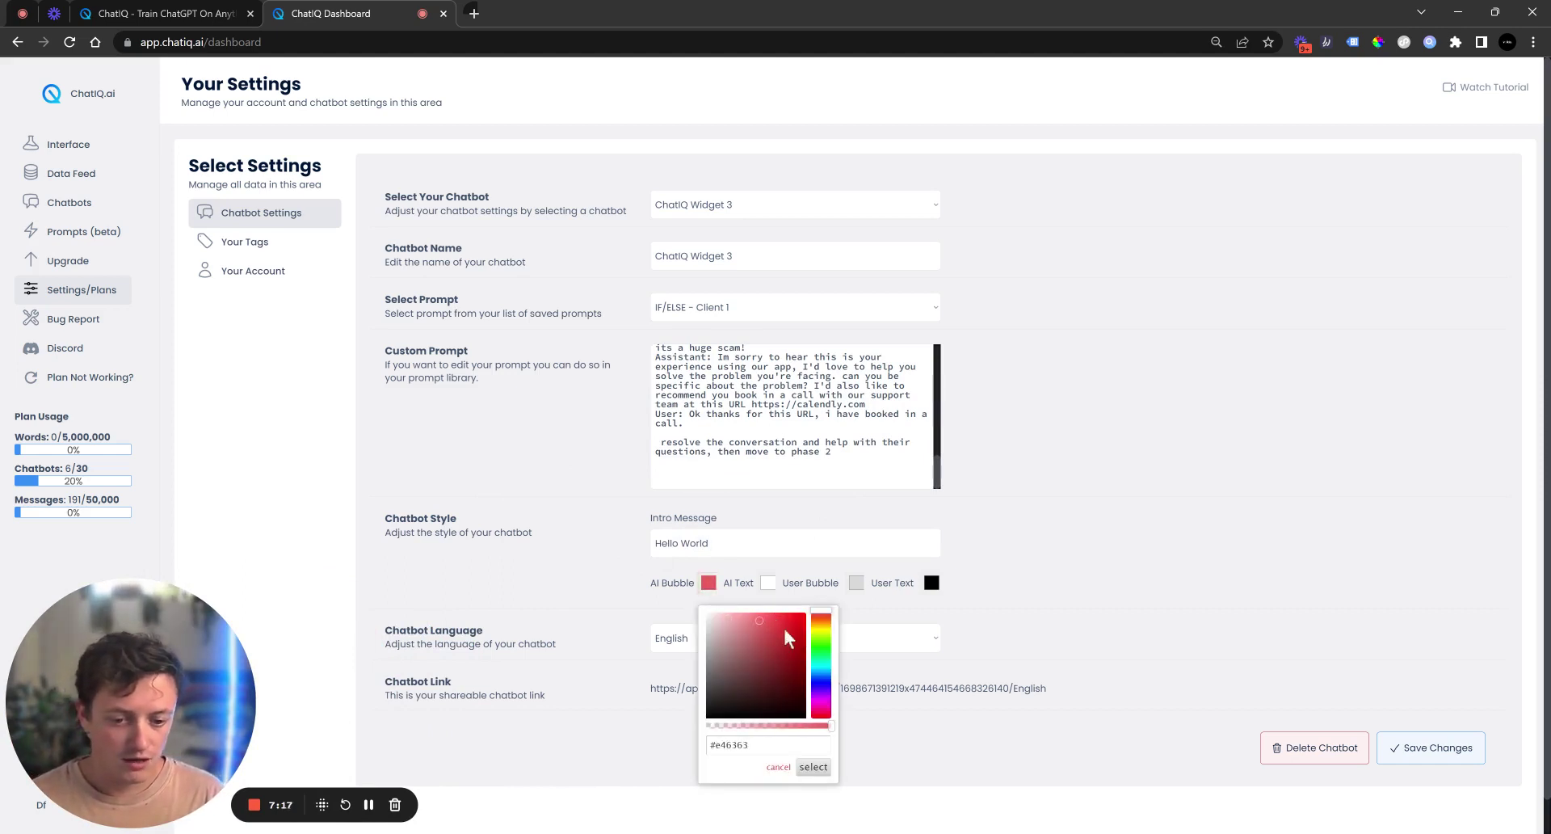
left_click(813, 767)
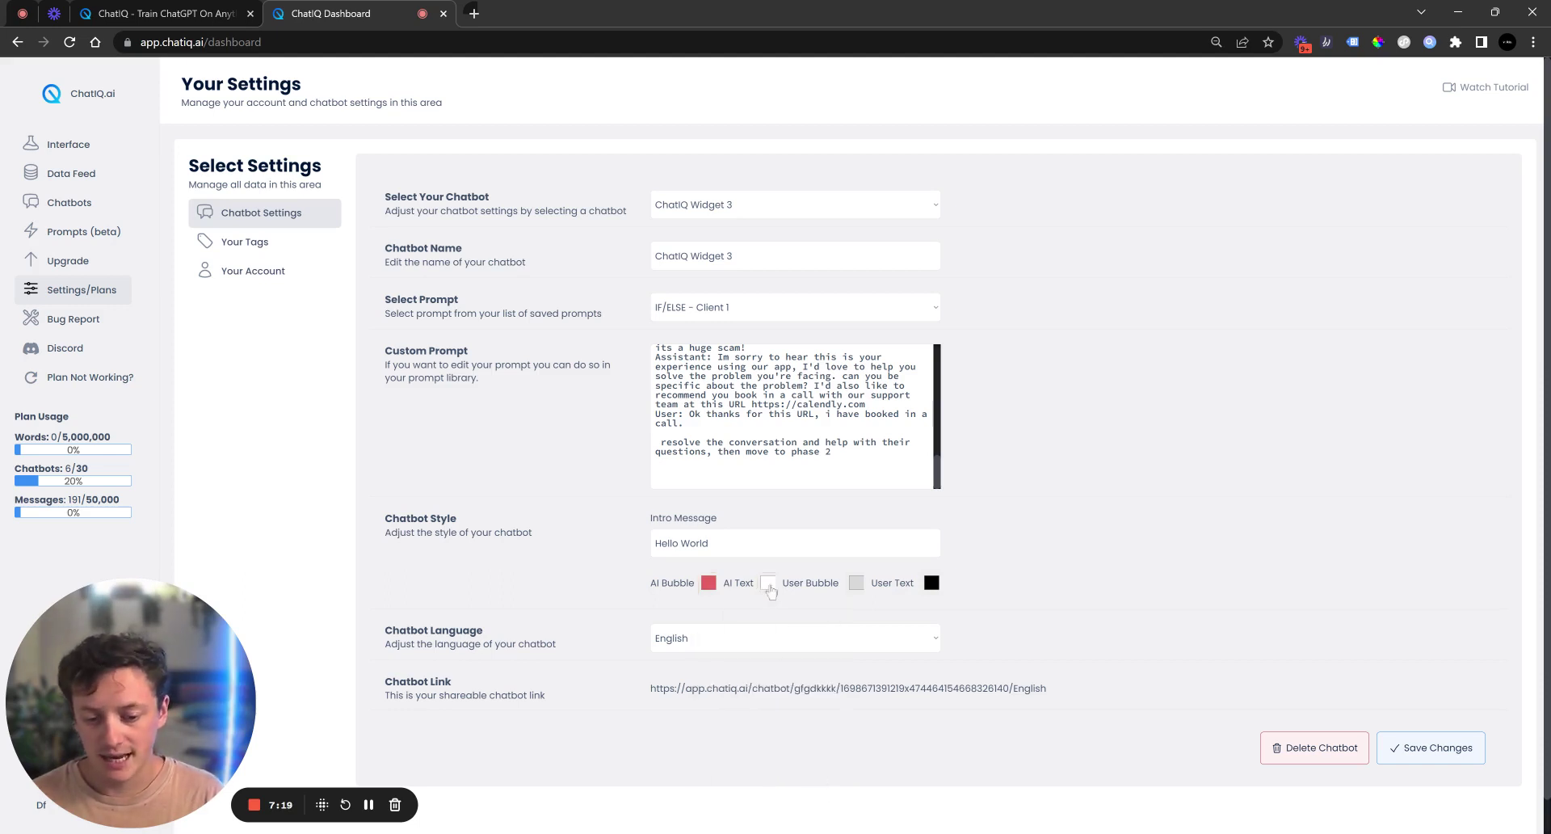
left_click(767, 582)
left_click_drag(768, 638, 767, 715)
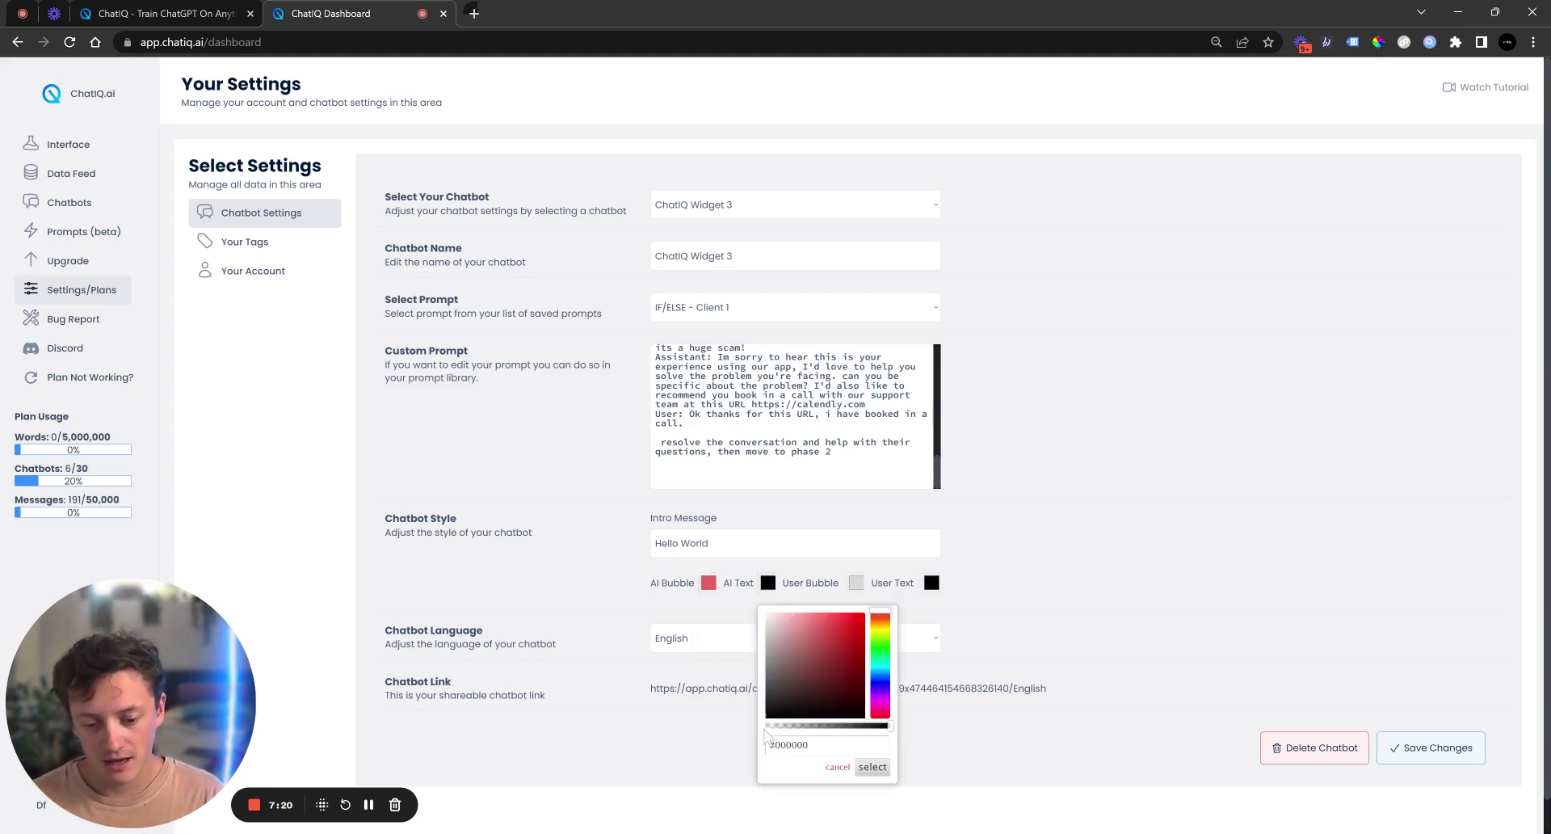
left_click(872, 767)
Set the chatbot language to French, save the settings, and highlight the language at the end of the chatbot link.
left_click(698, 642)
left_click(697, 630)
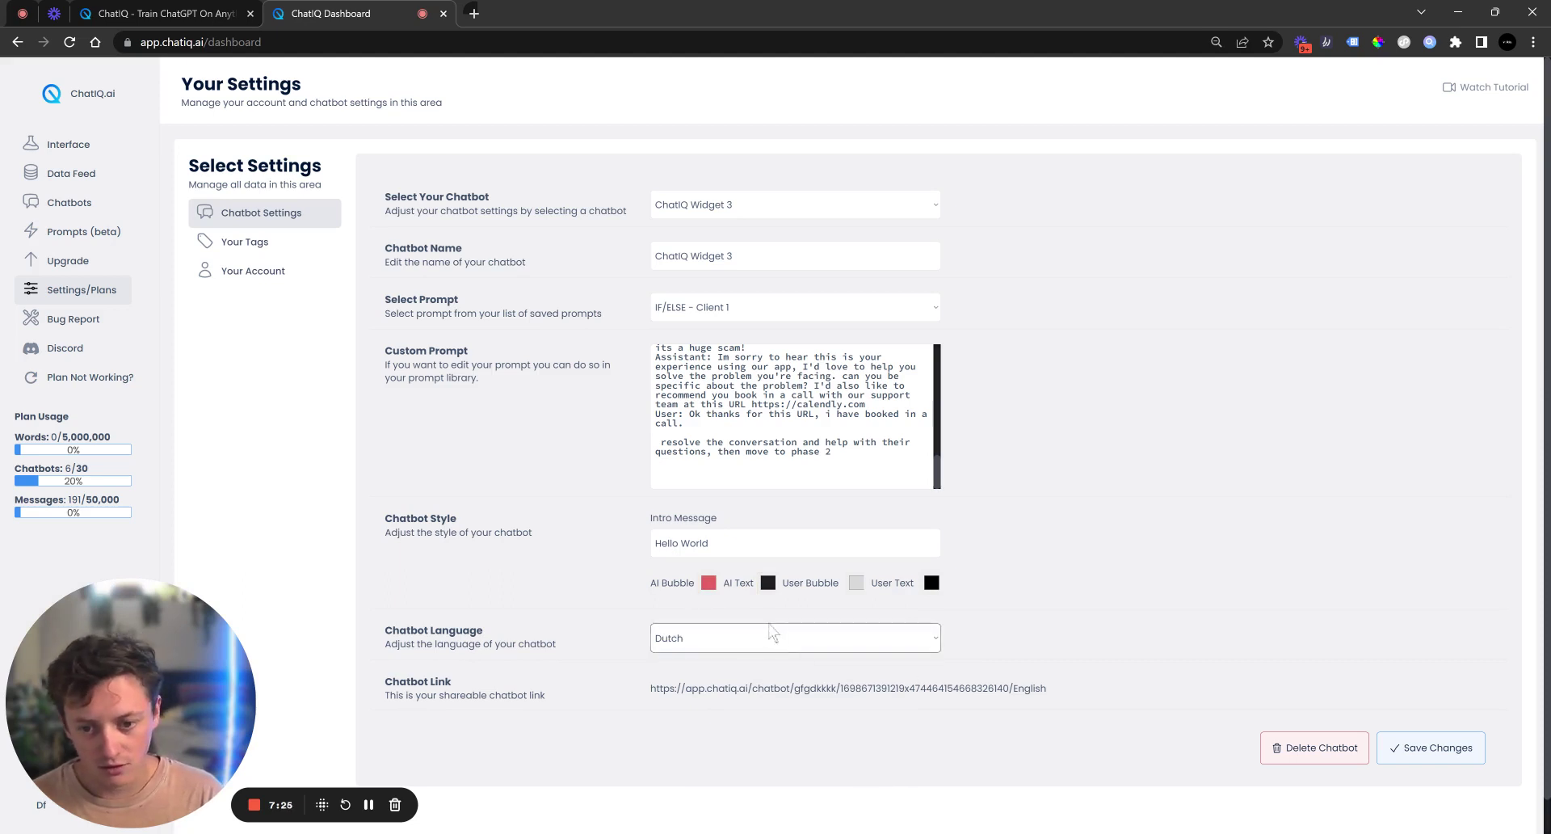
key("g")
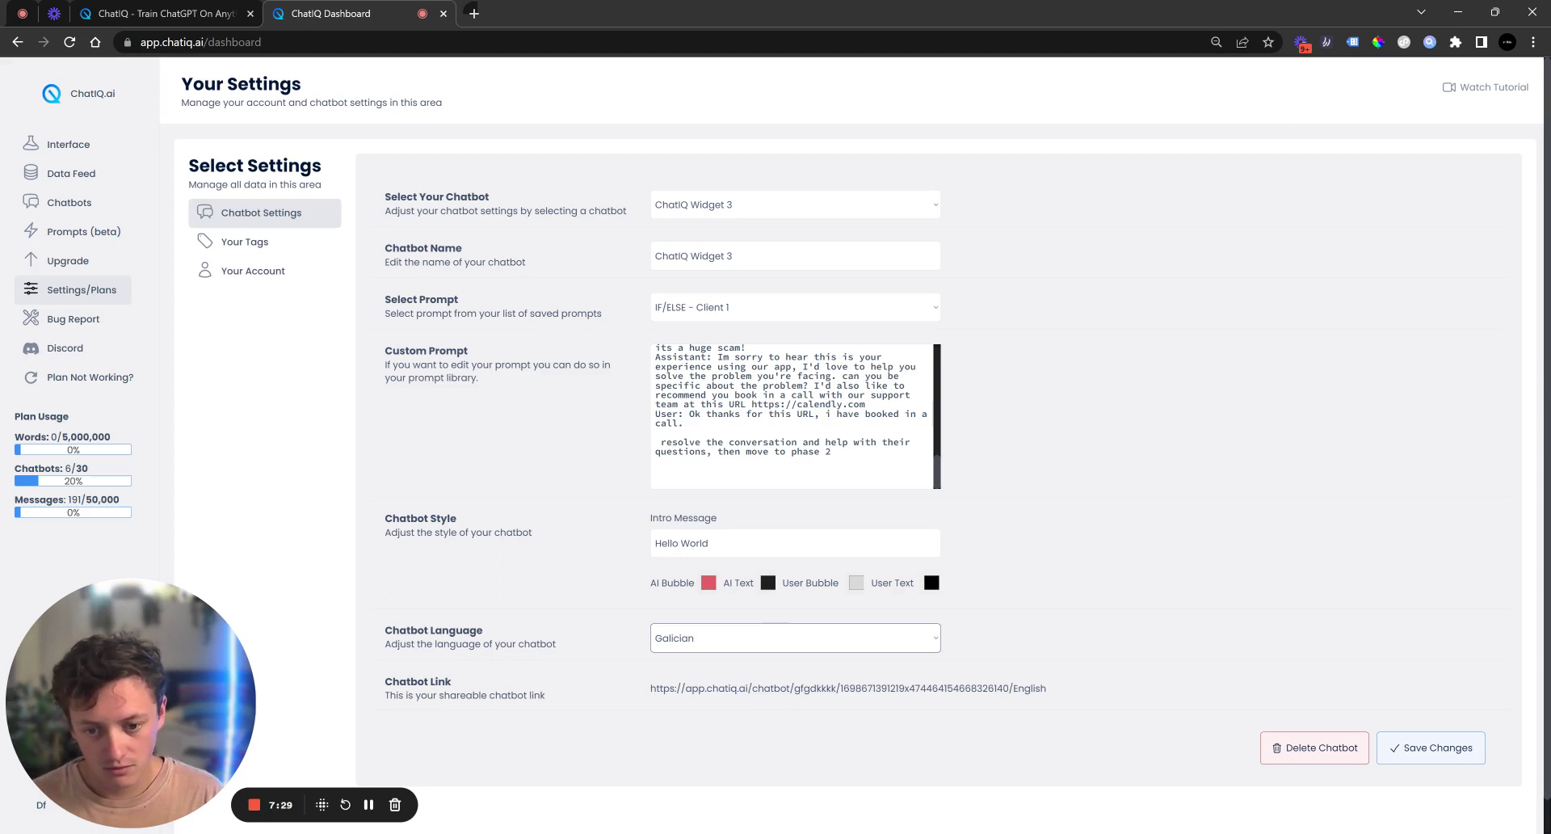
left_click(776, 612)
left_click(1454, 758)
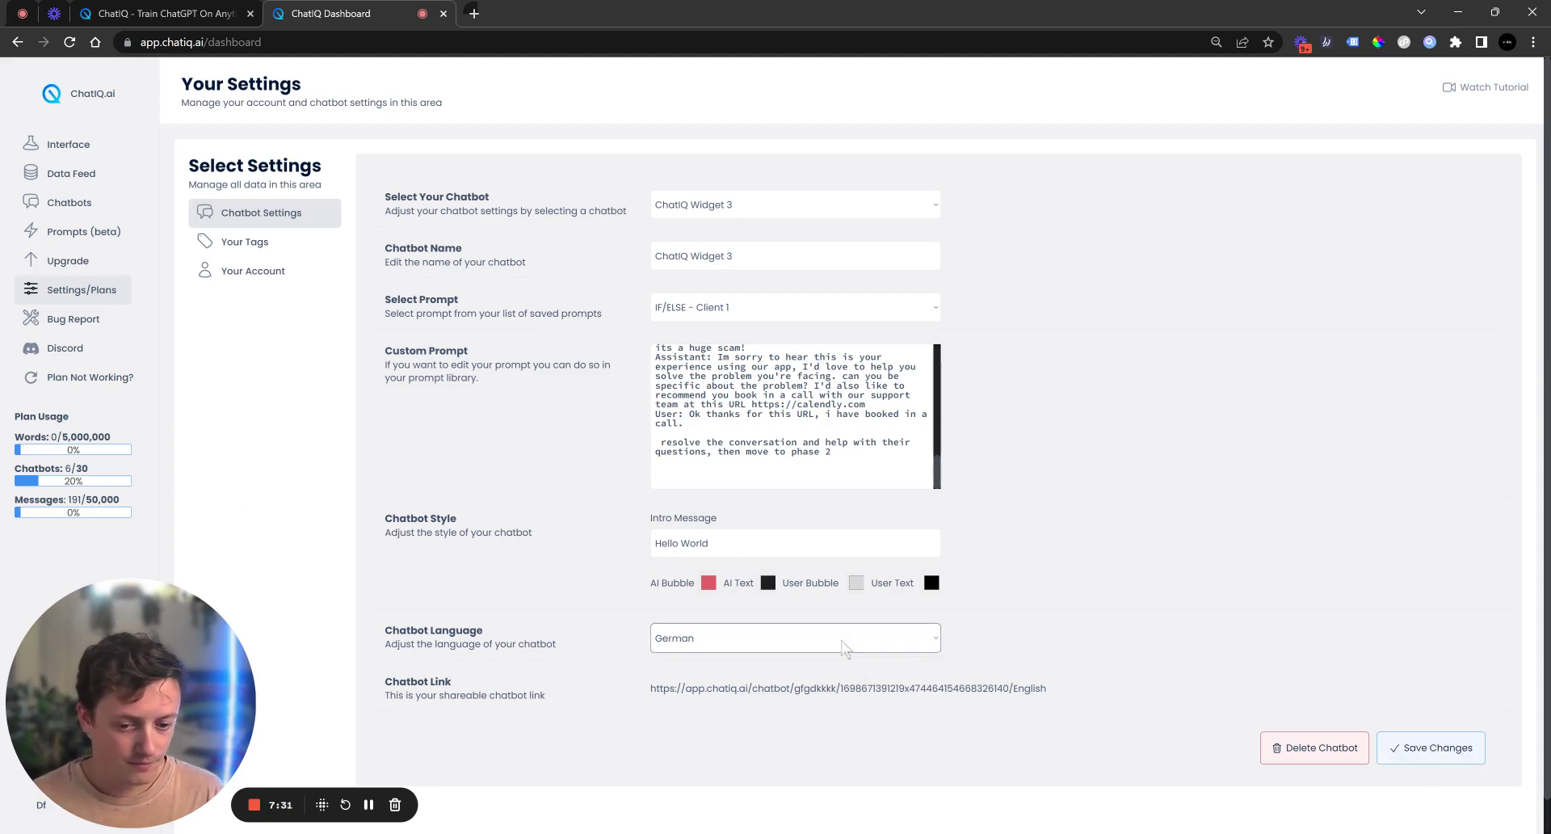
key("f")
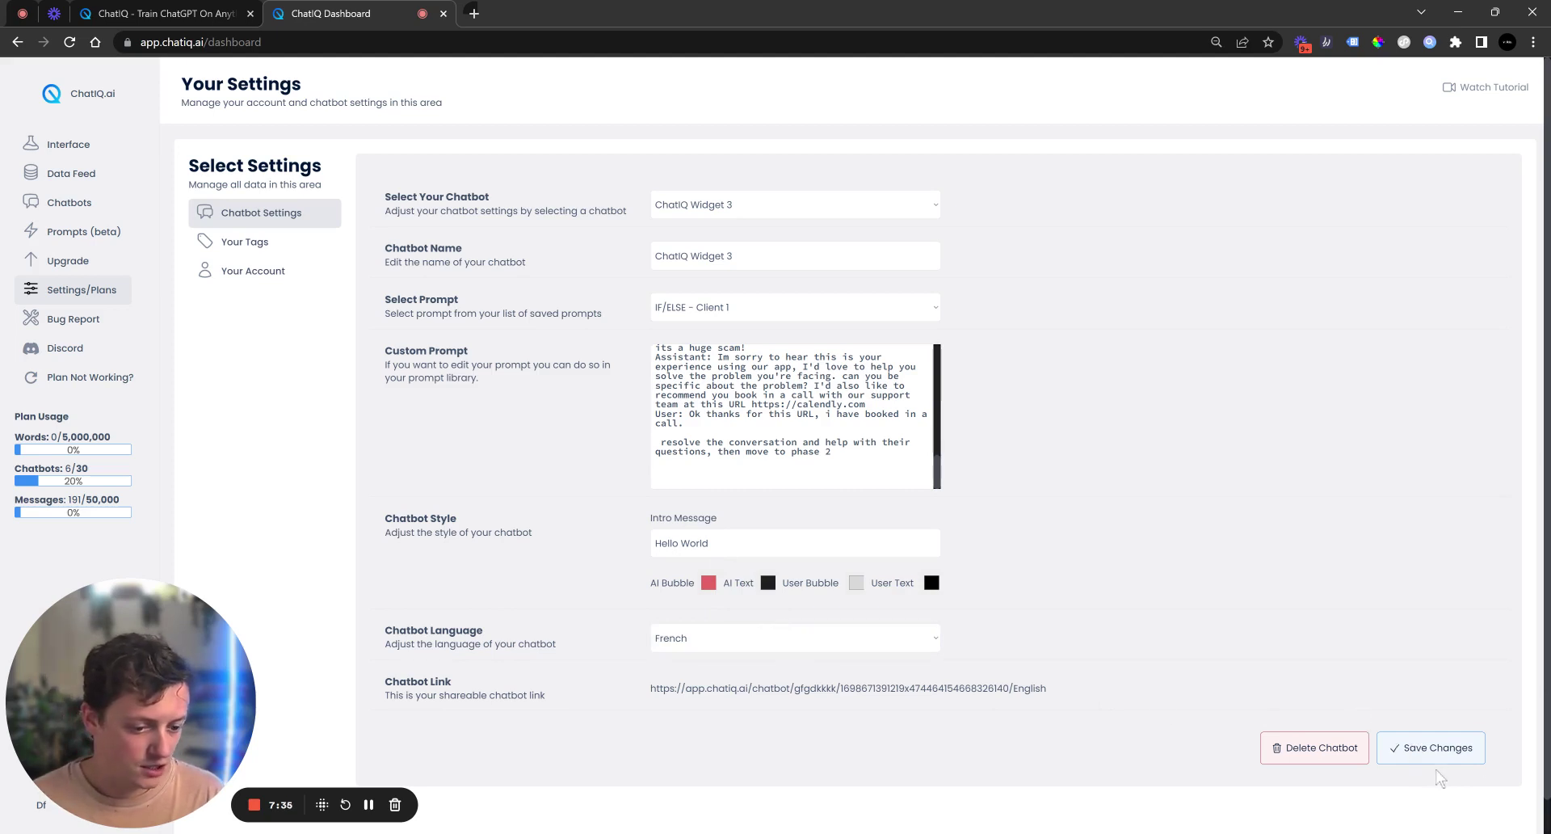
left_click(1433, 750)
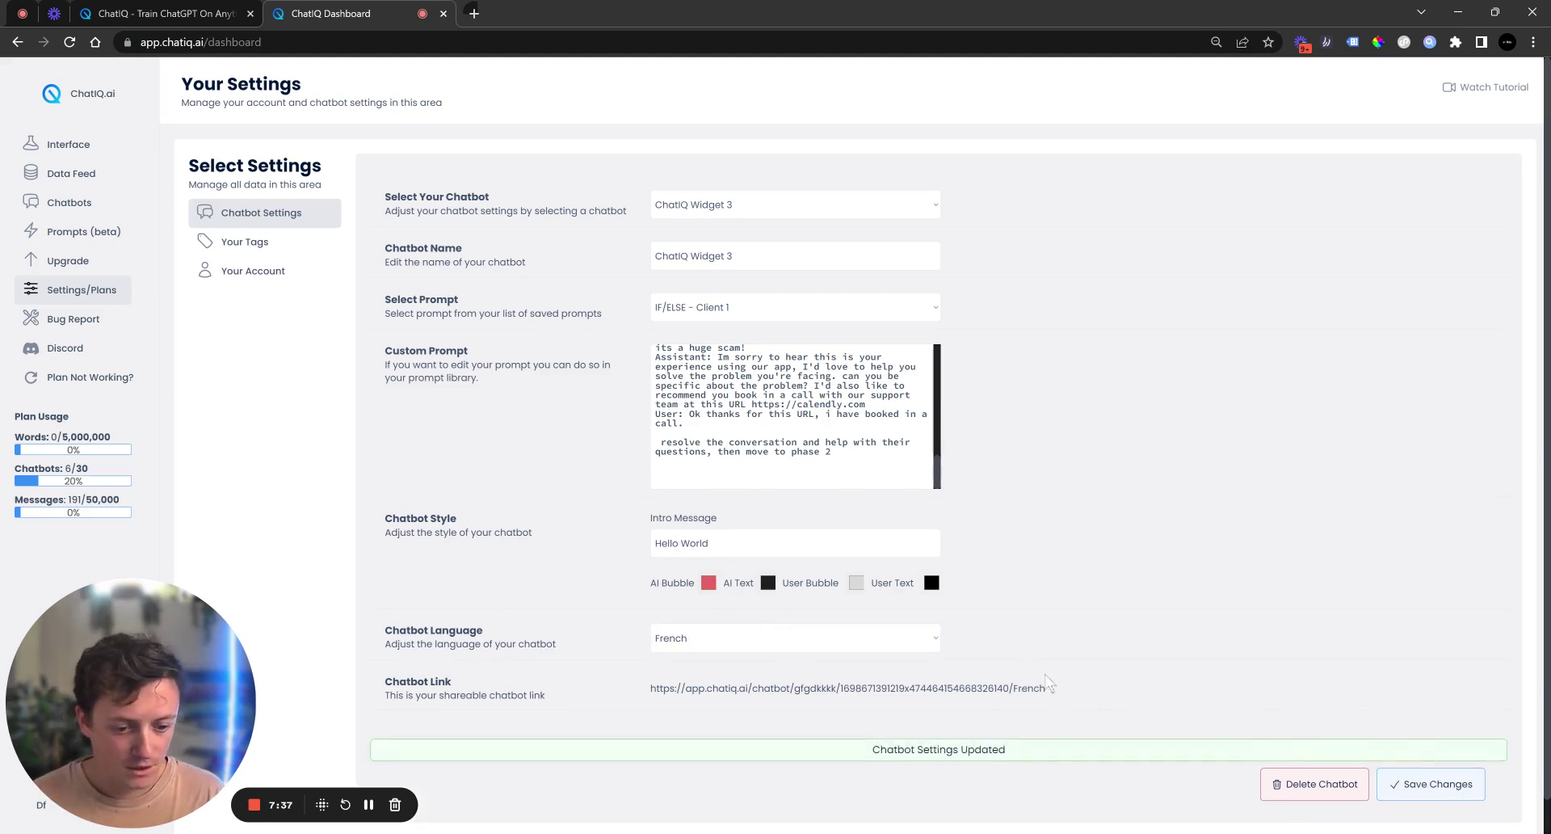
left_click_drag(1046, 688, 1009, 689)
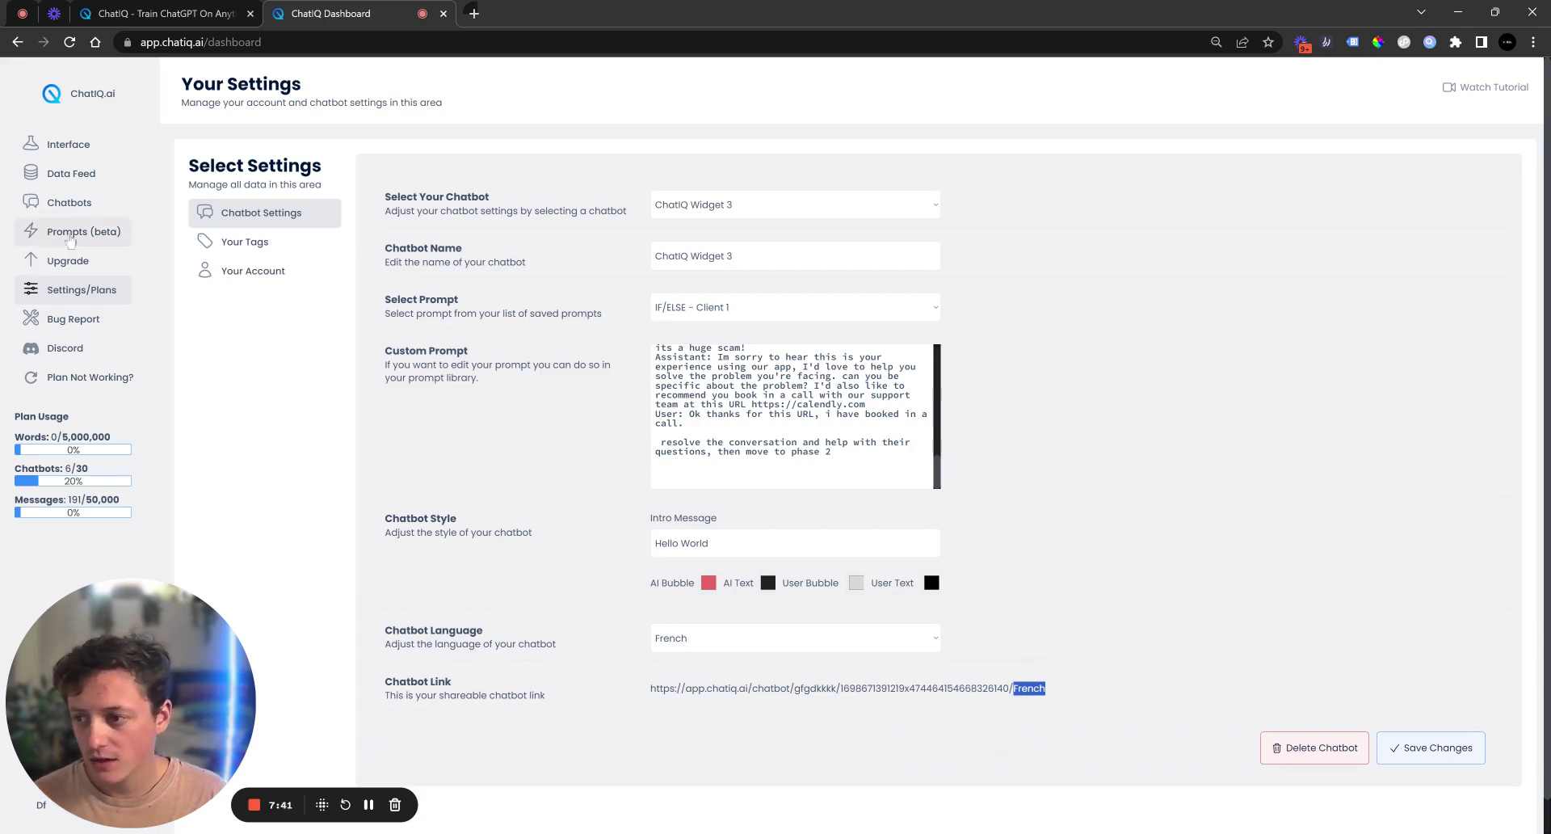
Return to the ChatIQ Widget 3 workspace and examine the intro message, bubble colours and earlier replies in the Testtes chat.
left_click(70, 204)
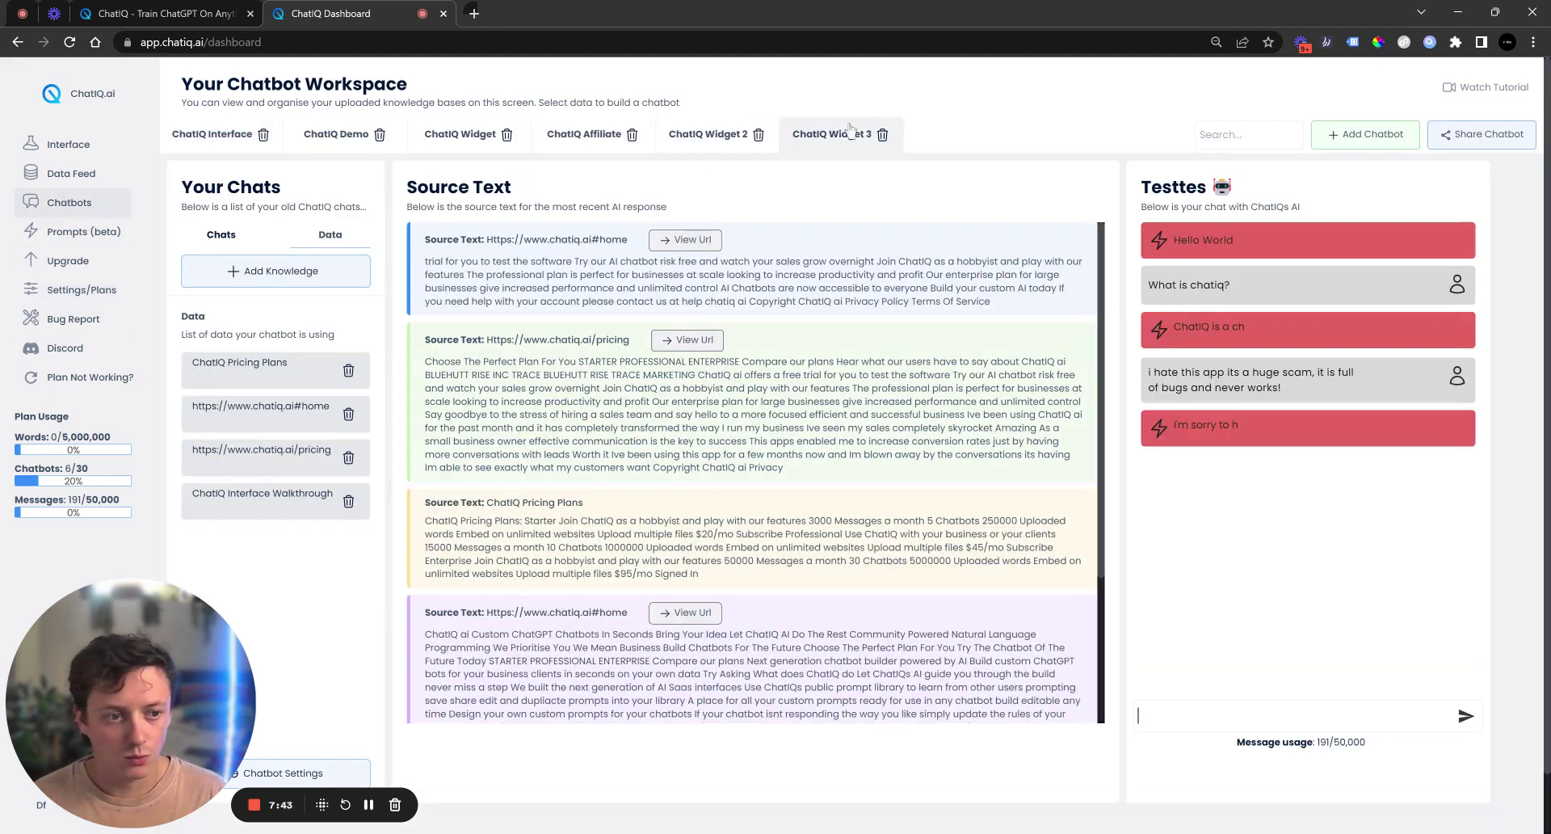
left_click_drag(1249, 240, 1171, 241)
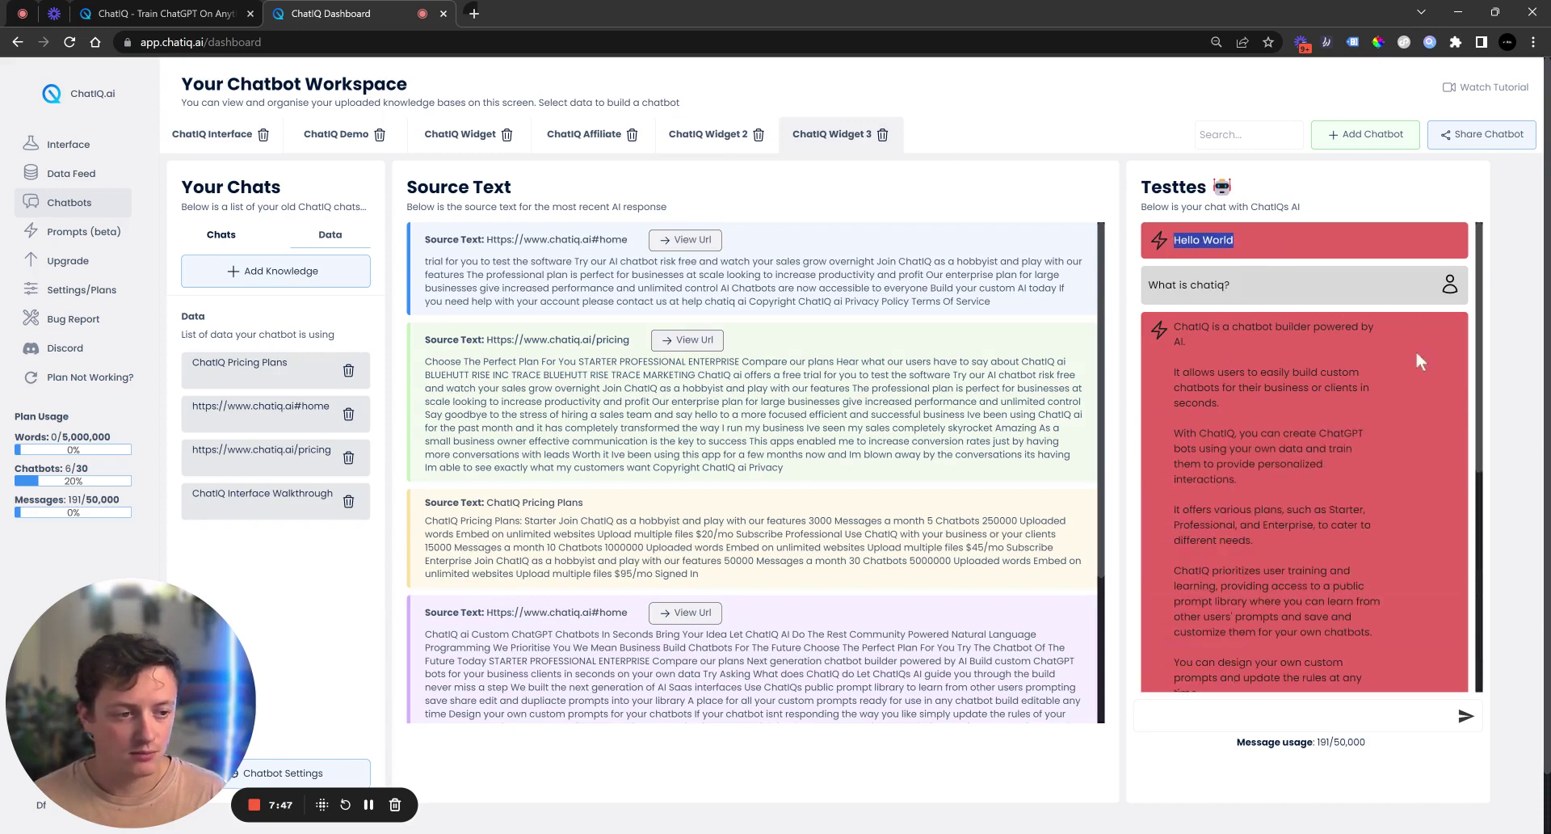
left_click(1420, 383)
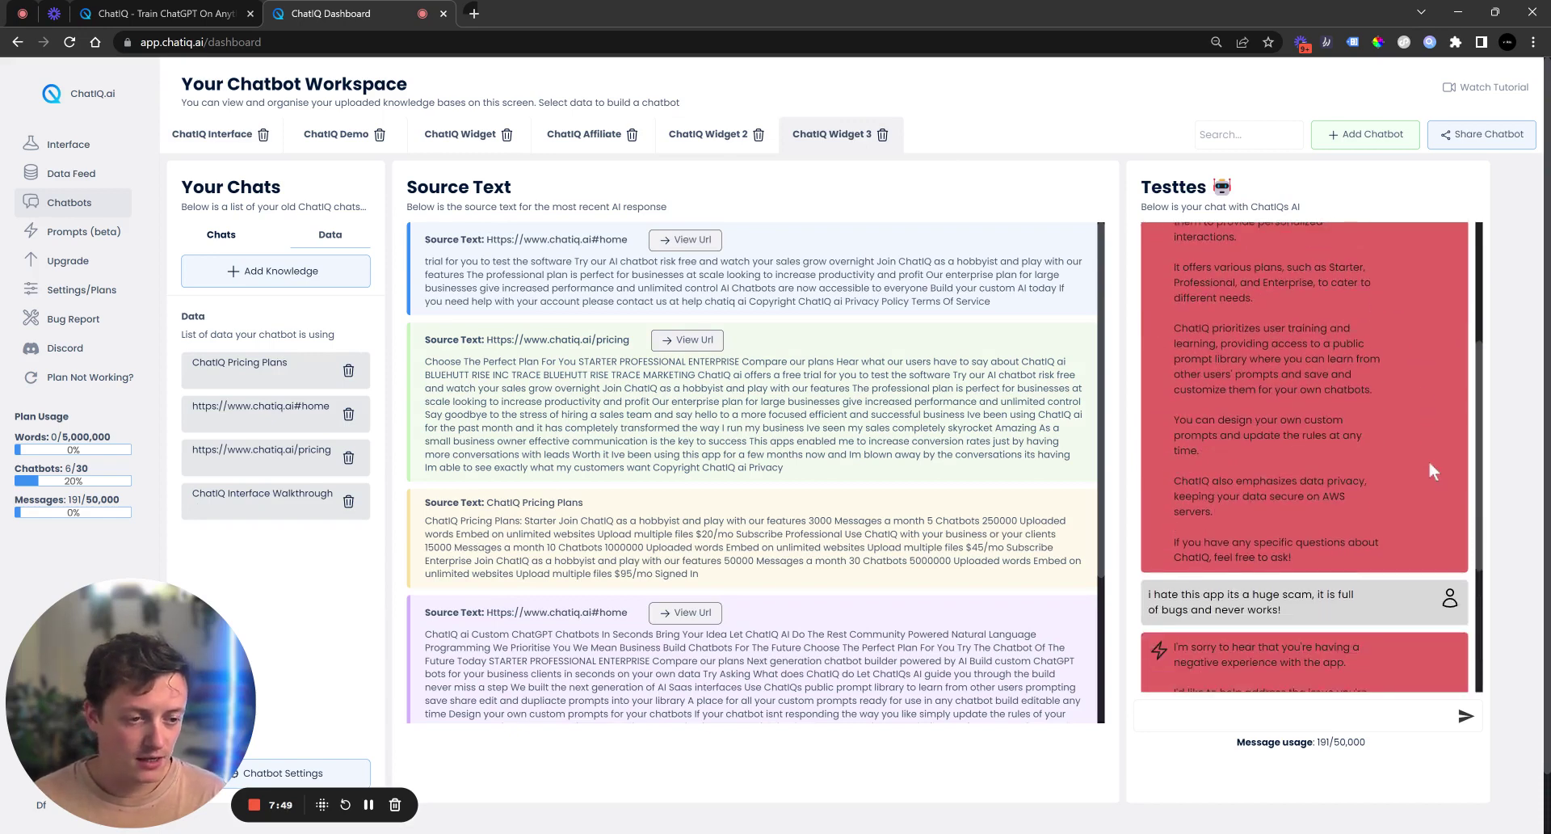
left_click_drag(1308, 463, 1256, 416)
scroll(1256, 416, "up", 3)
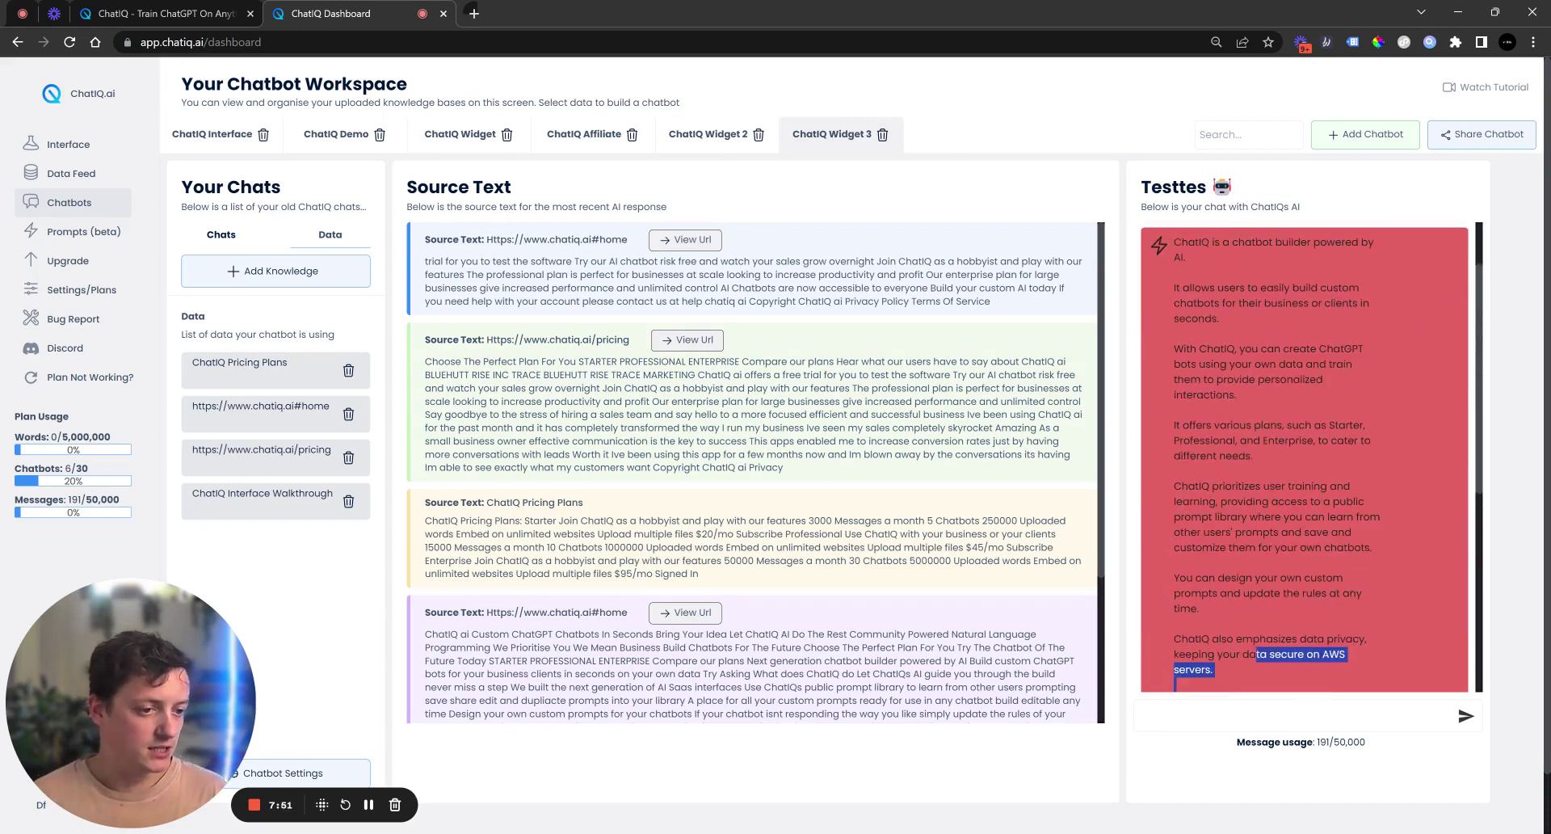
left_click_drag(1220, 368, 1247, 410)
left_click(1324, 478)
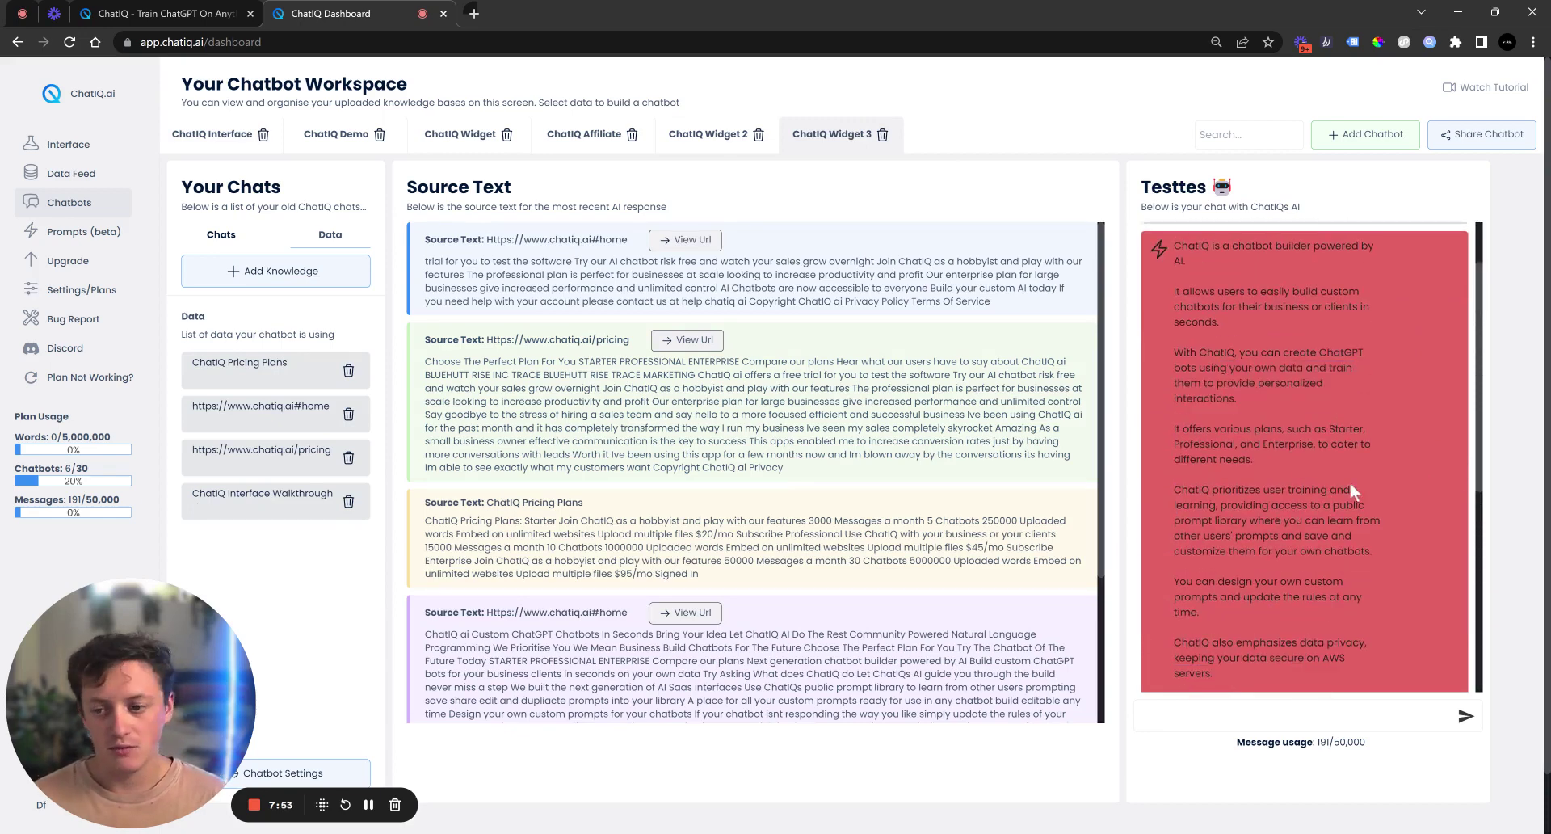
scroll(1350, 484, "up", 1)
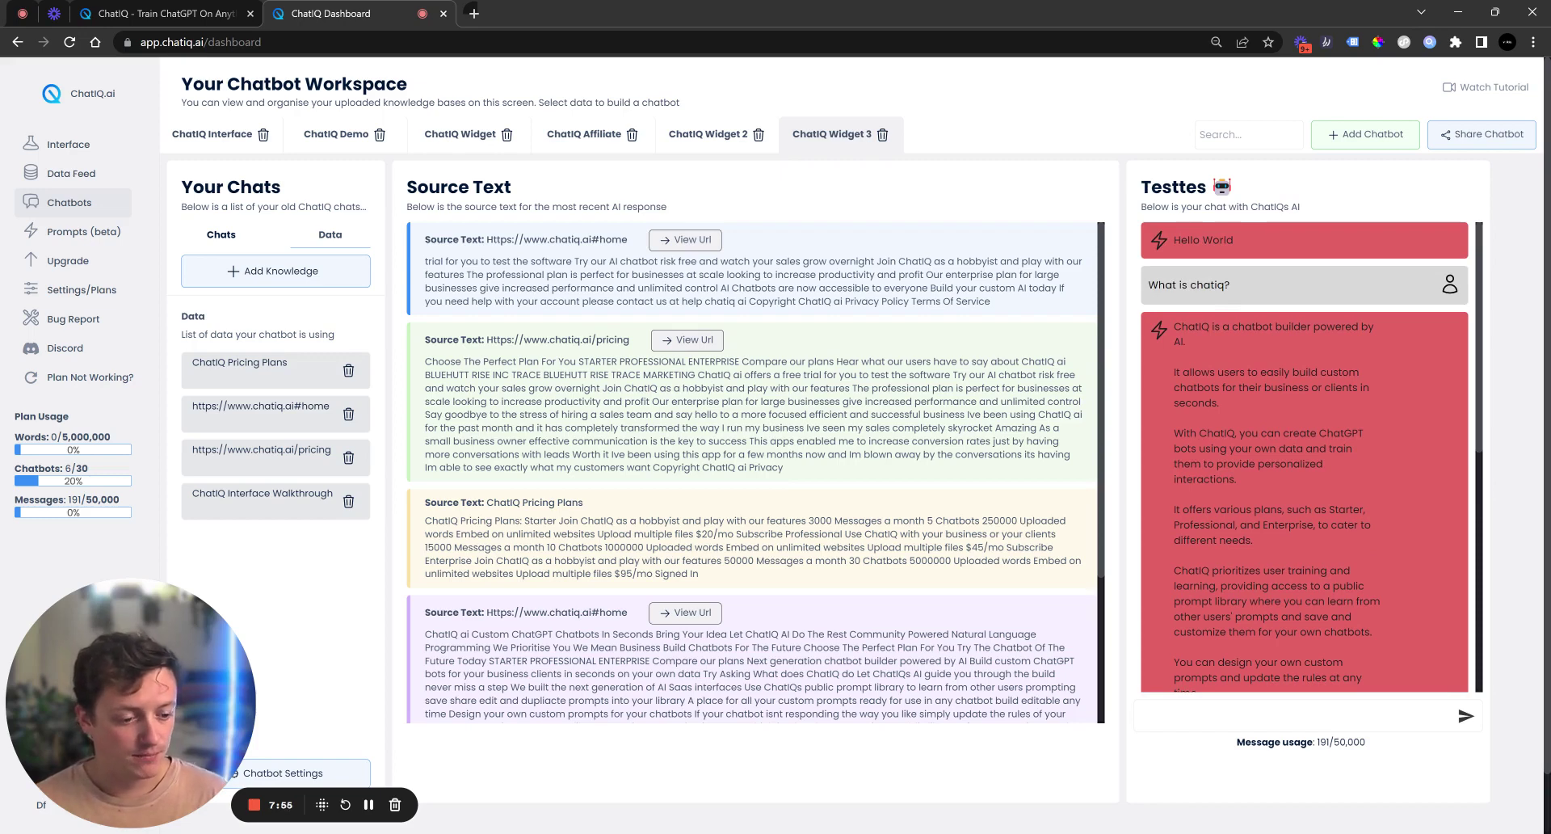
scroll(1350, 482, "down", 5)
Delete the Testtes chat from the previous chats and create a new chat named Test.
left_click(242, 235)
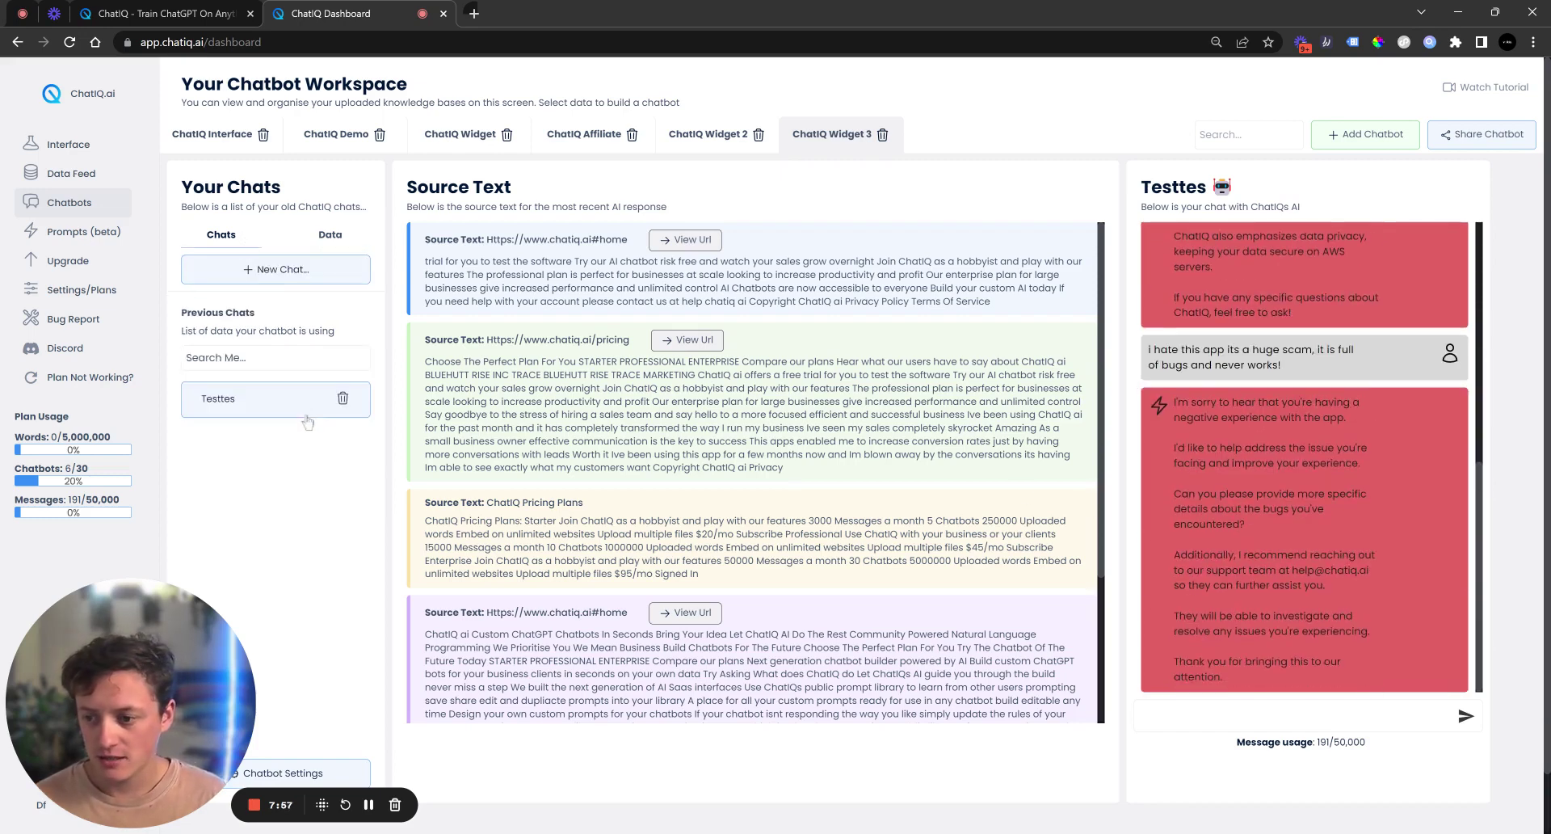
left_click(343, 397)
left_click(525, 481)
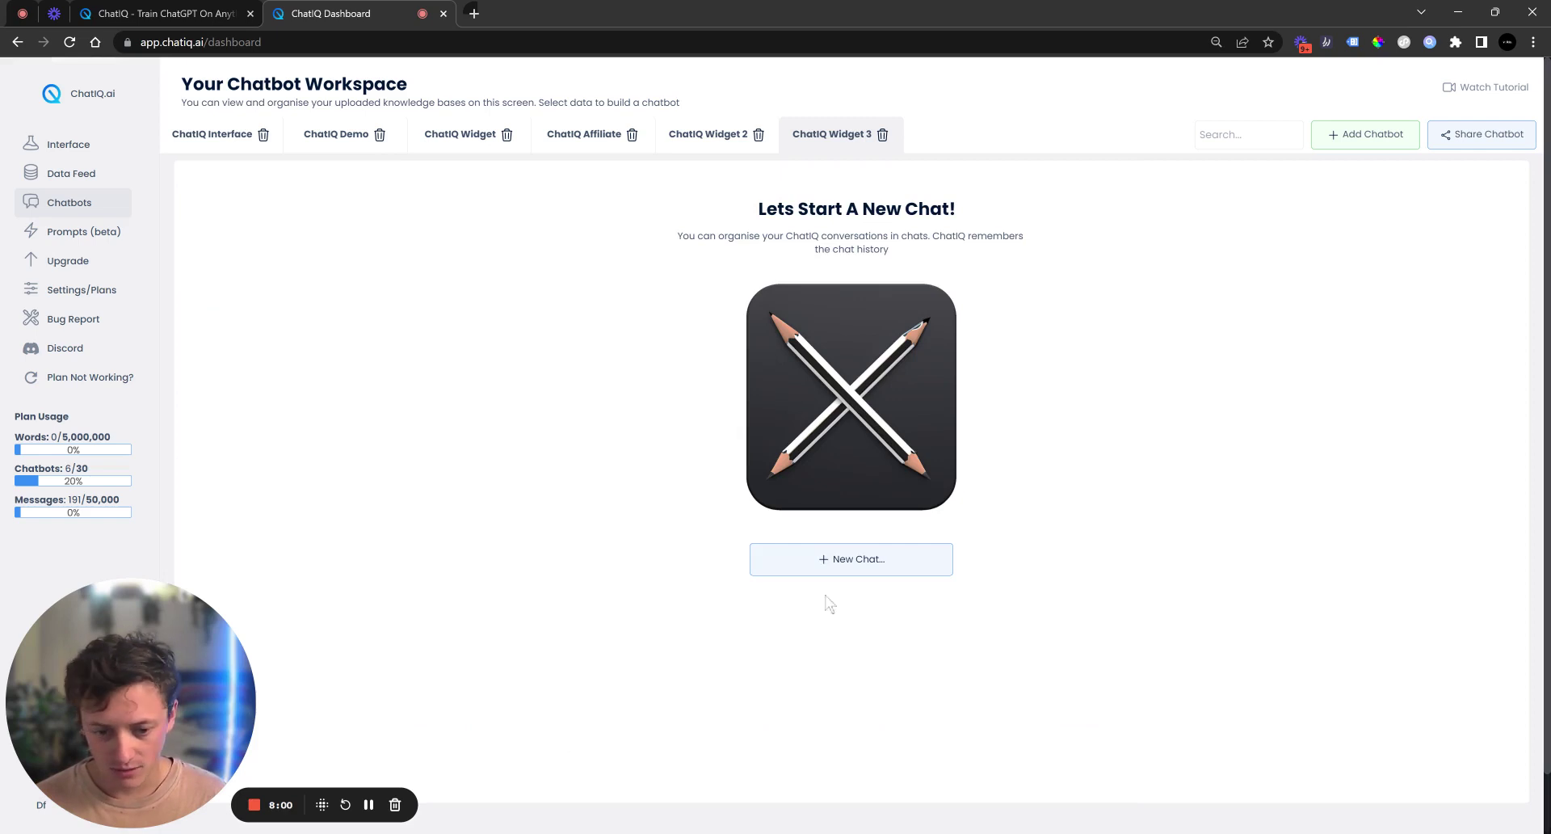
left_click(838, 570)
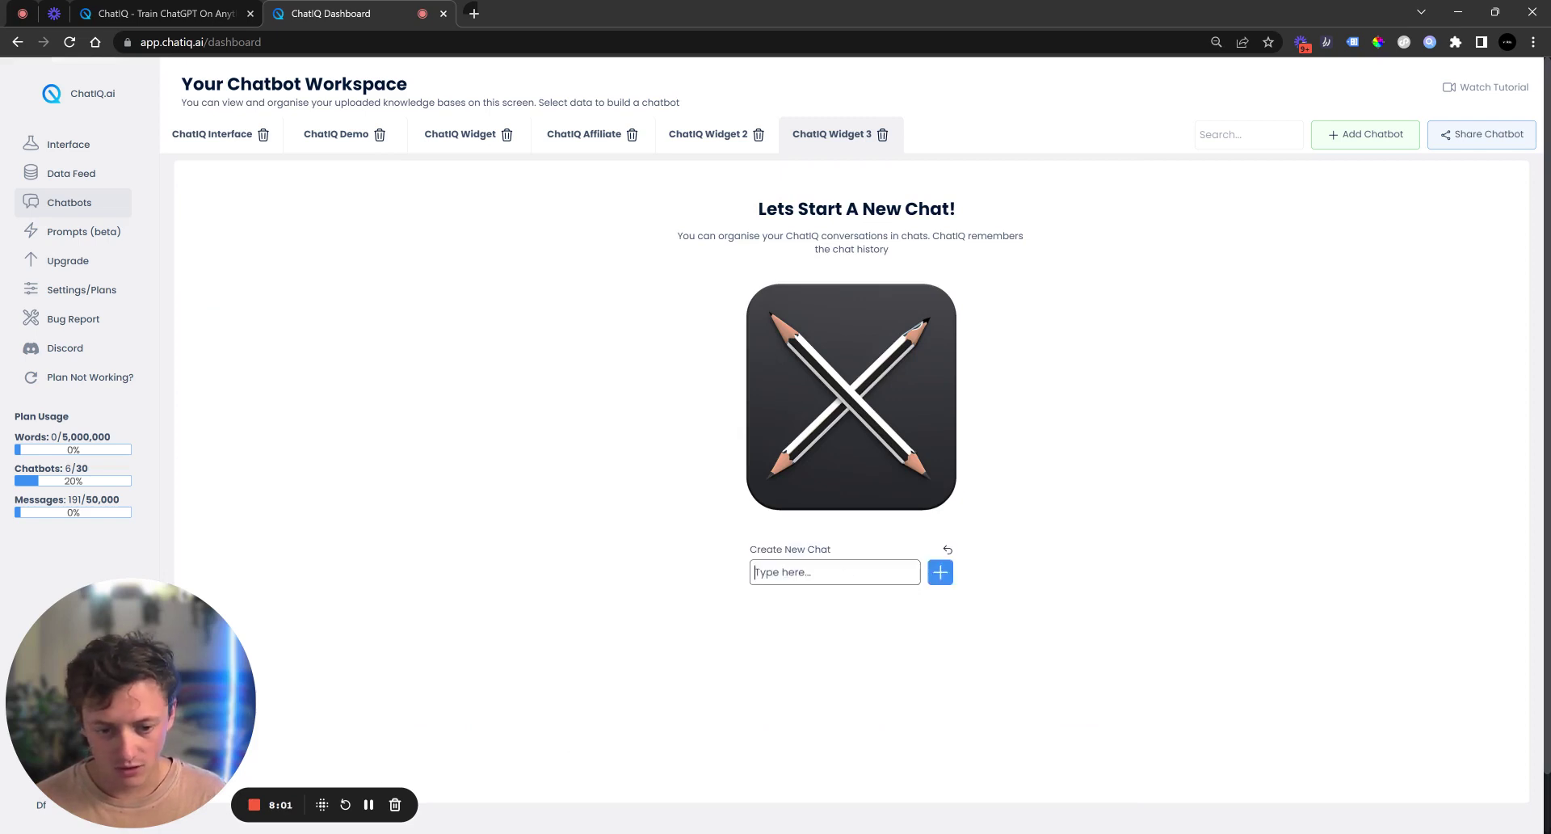
type("Test")
left_click(941, 572)
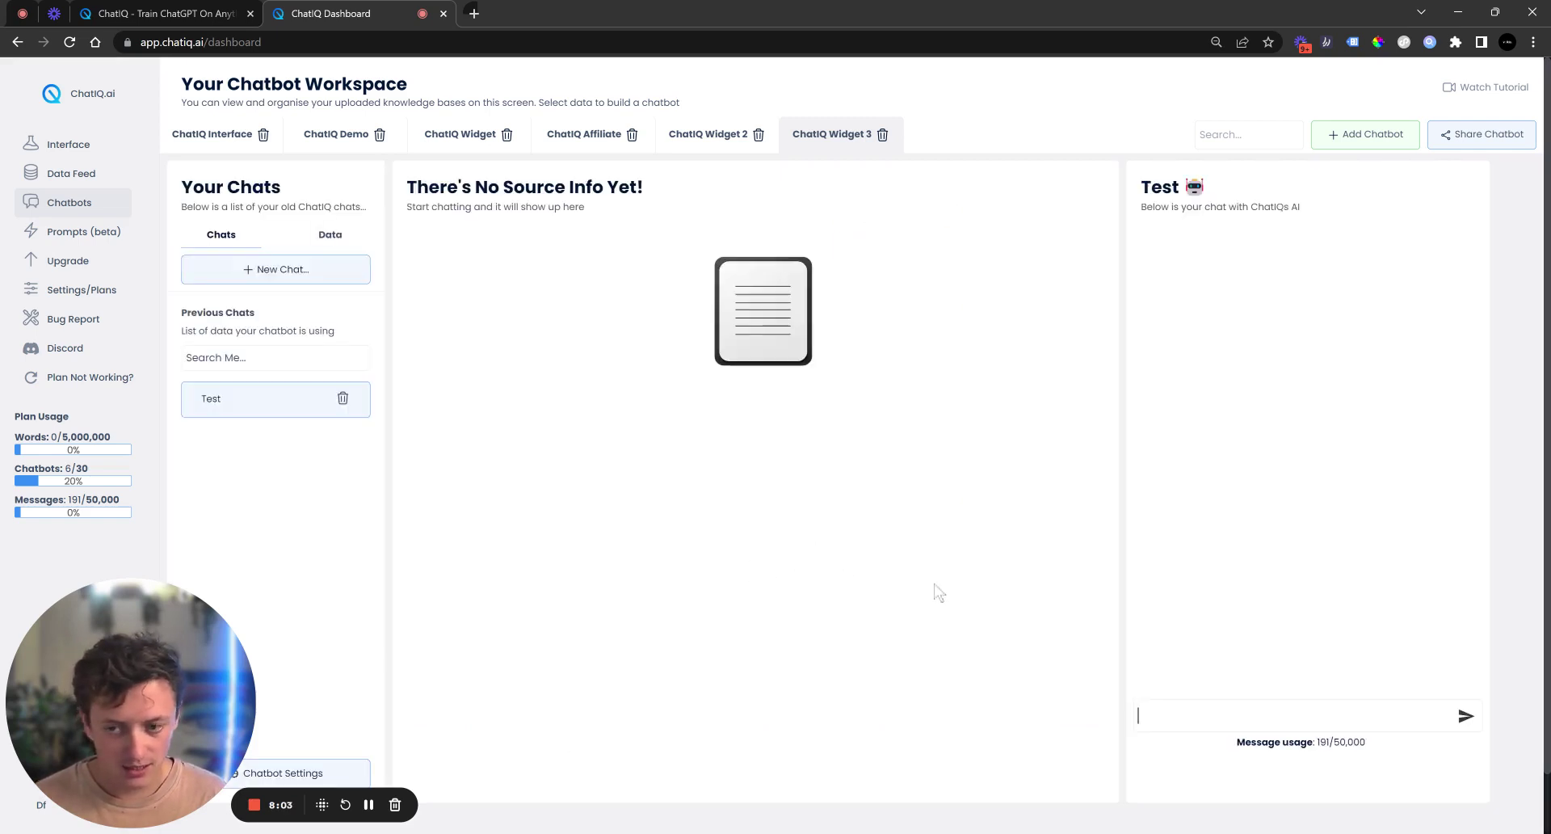
Send the message "Hello" in the Test chat and highlight the chatbot's reply.
type("Hello")
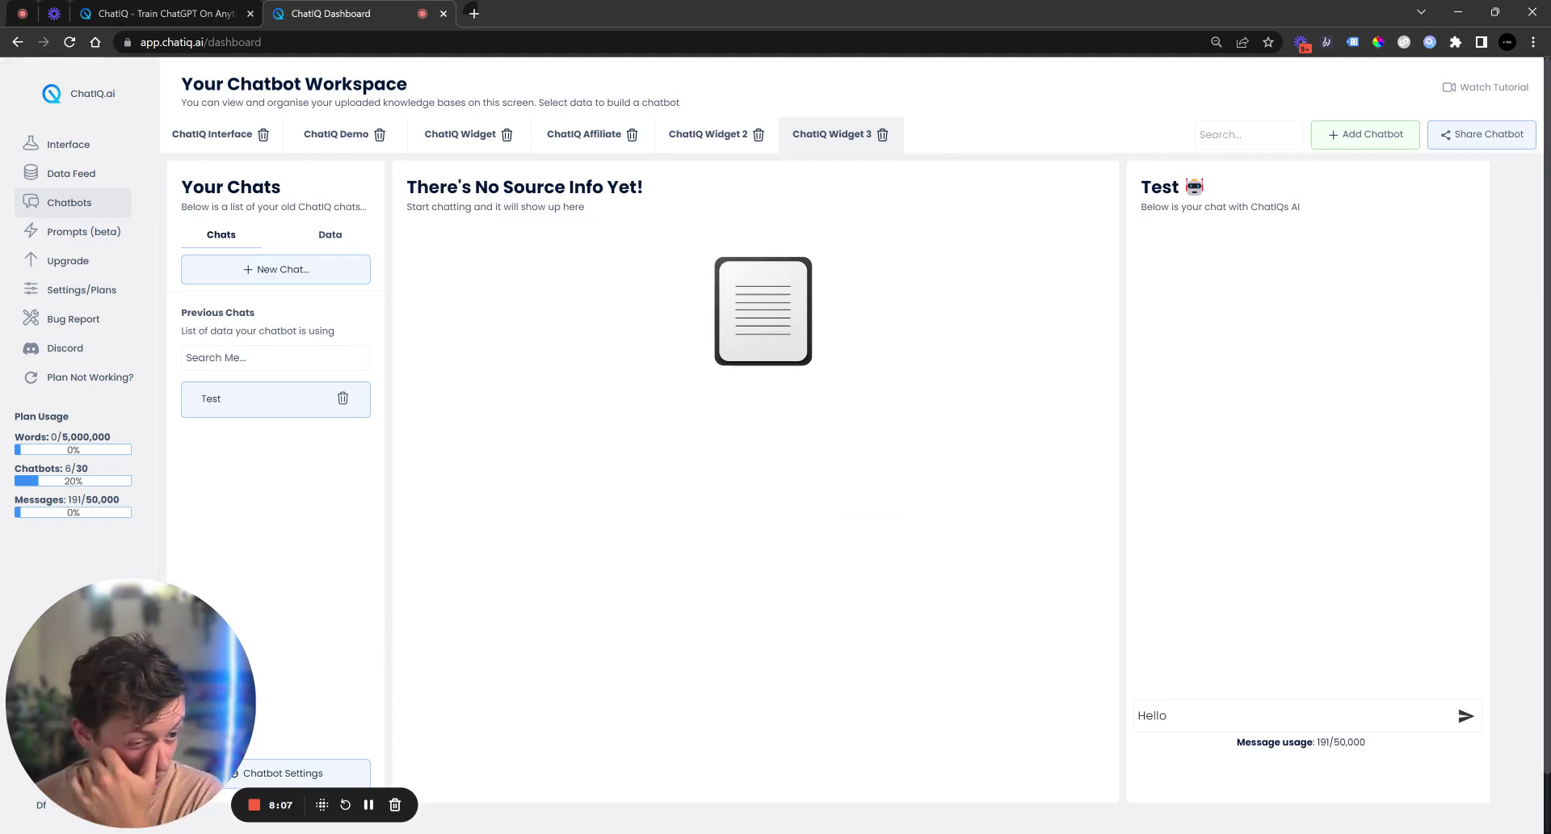
key("Return")
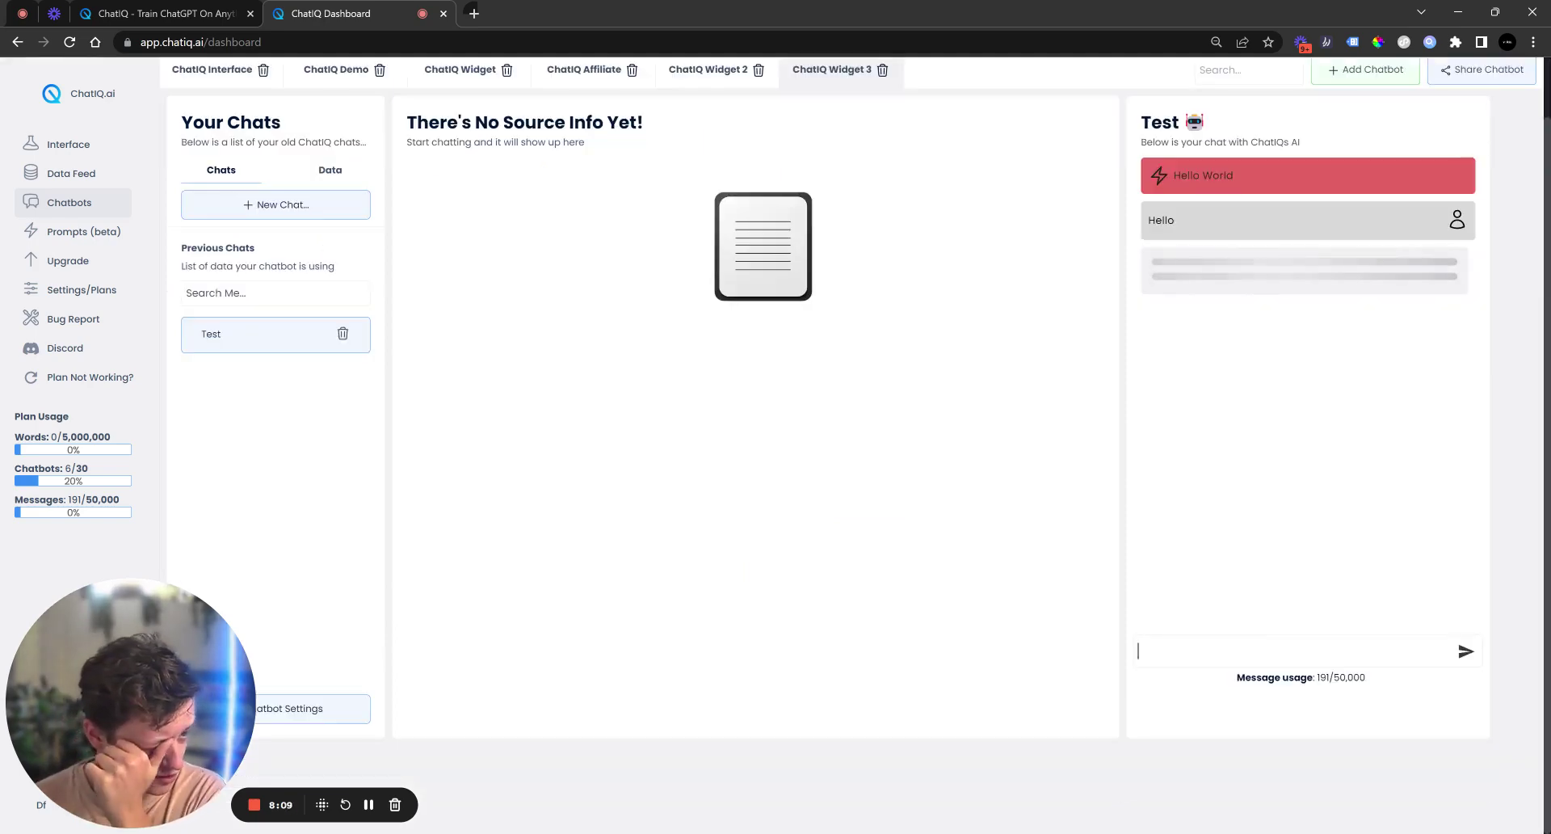
scroll(848, 616, "up", 2)
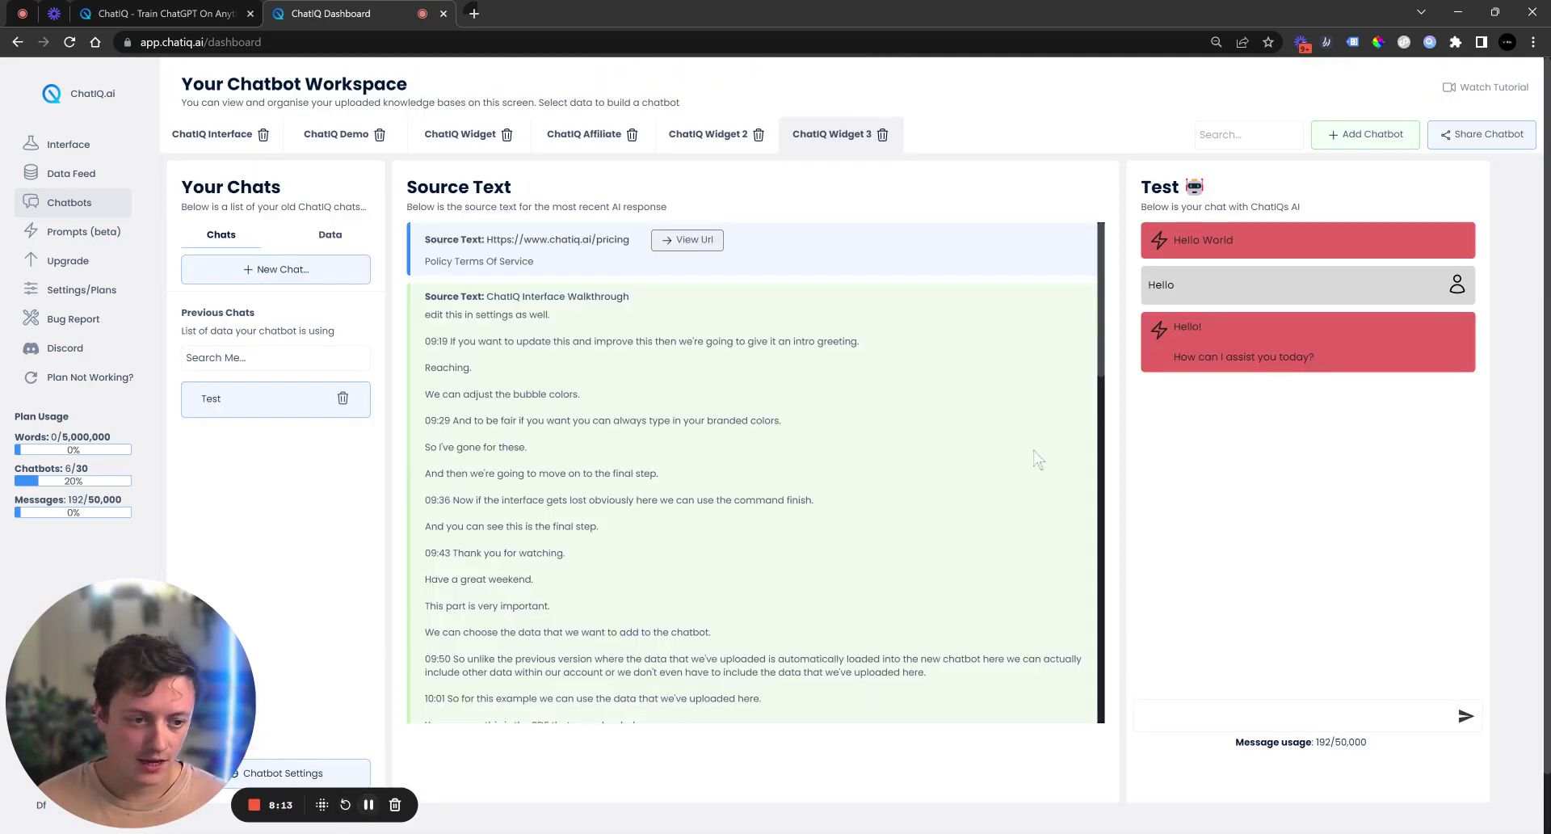
left_click_drag(1206, 327, 1279, 359)
left_click(1302, 387)
Send the message "Bonjour" in the Test chat and check the language of the chatbot's reply.
left_click(1209, 714)
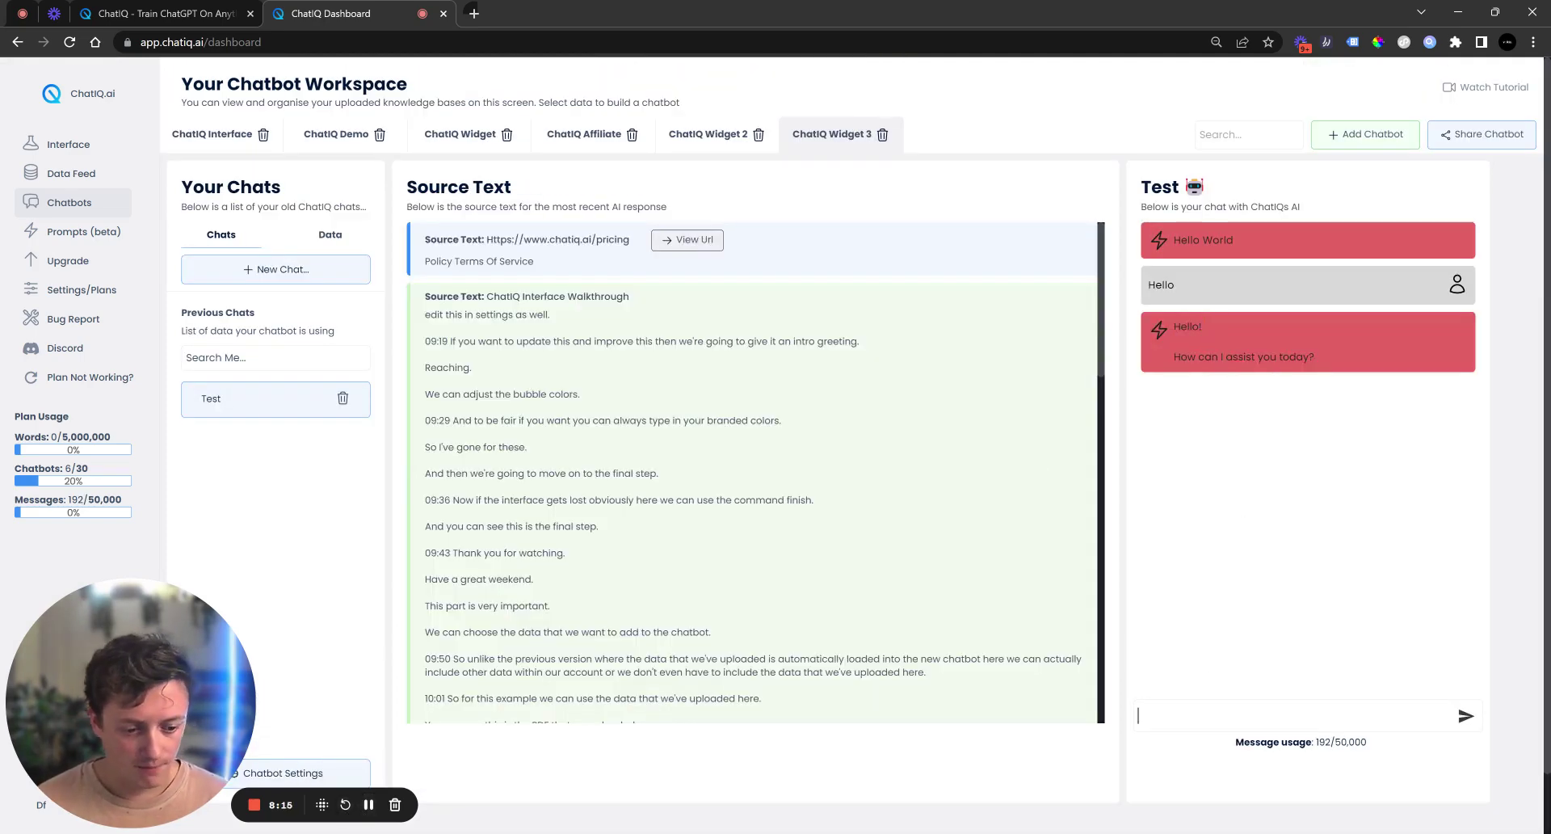
type("Bonj")
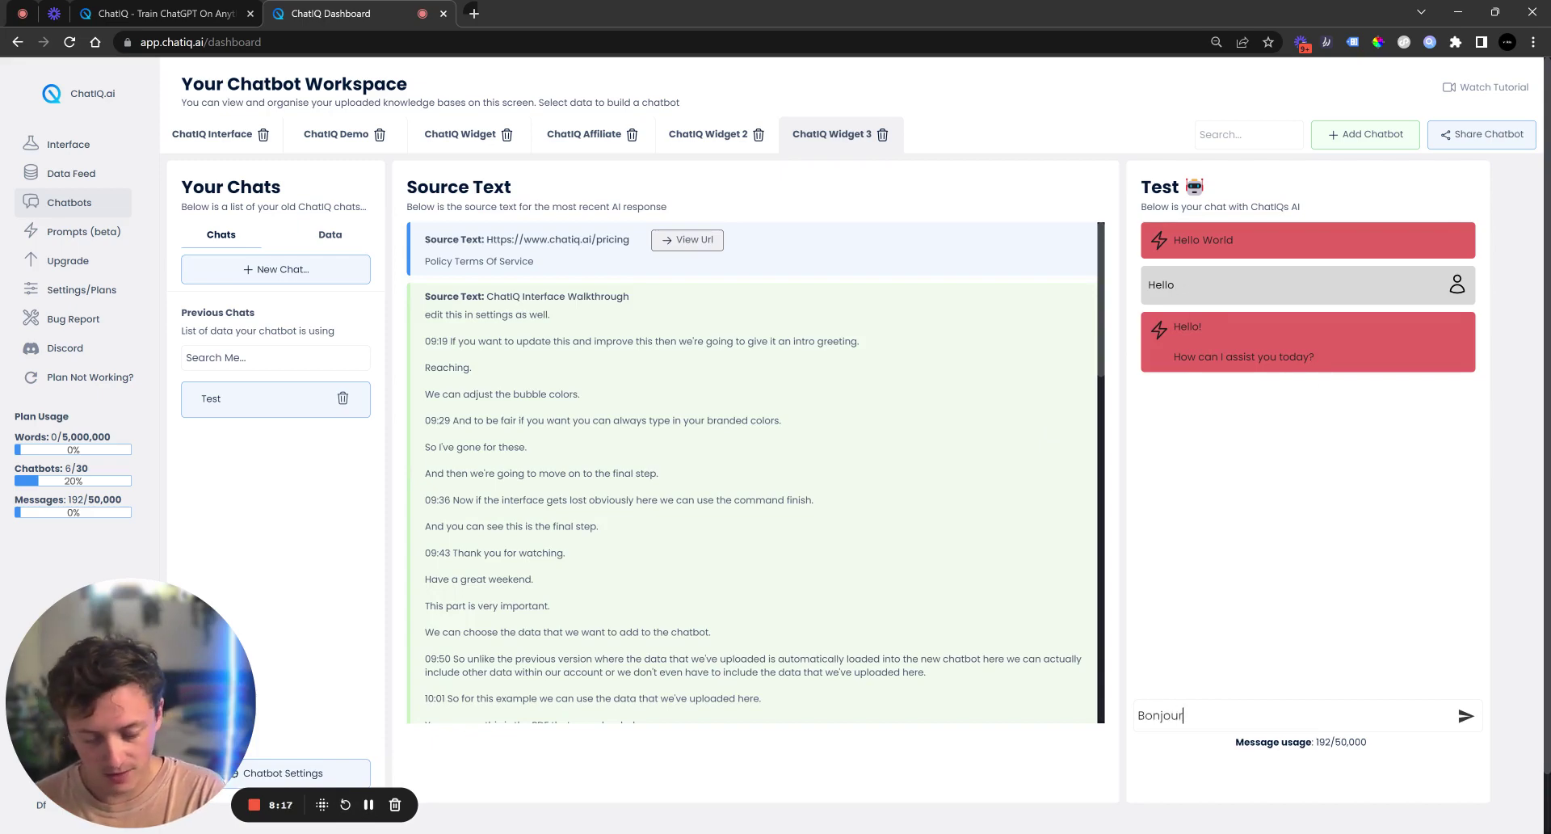
type("our")
key("Return")
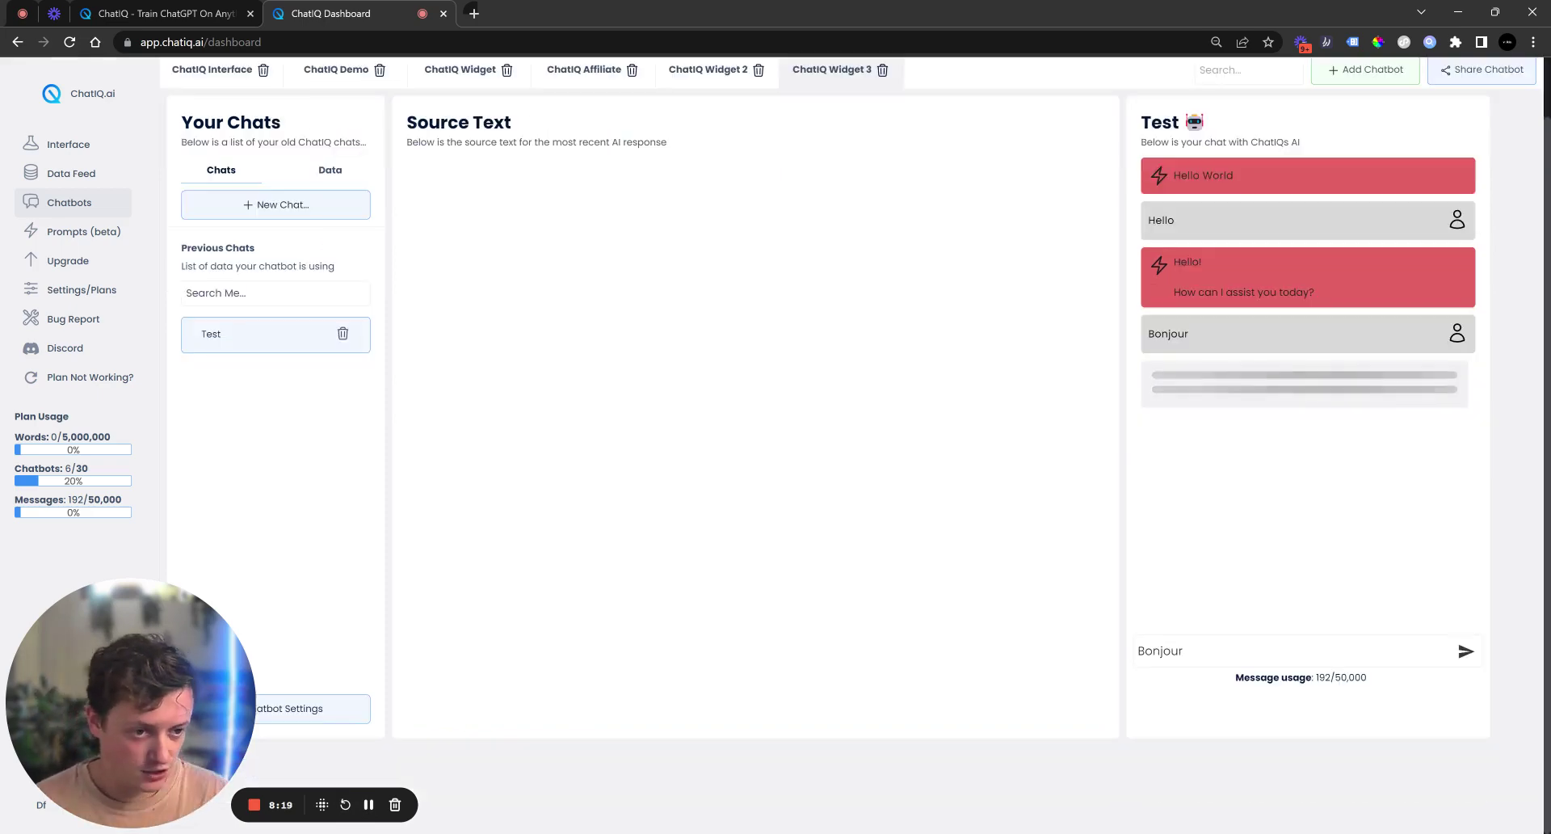
left_click(368, 803)
left_click_drag(1179, 375, 1213, 421)
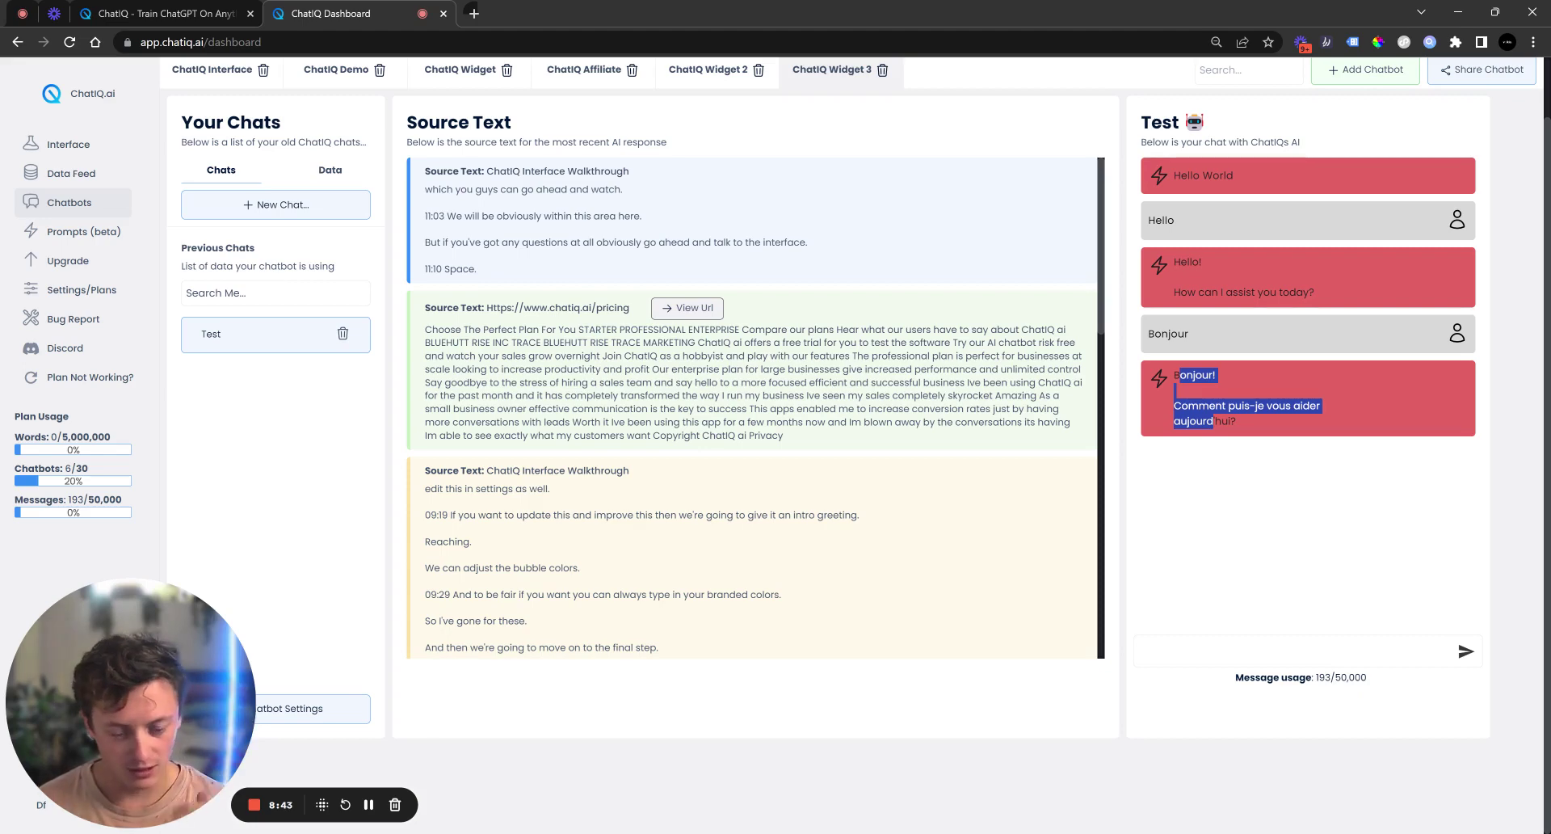
left_click(1207, 314)
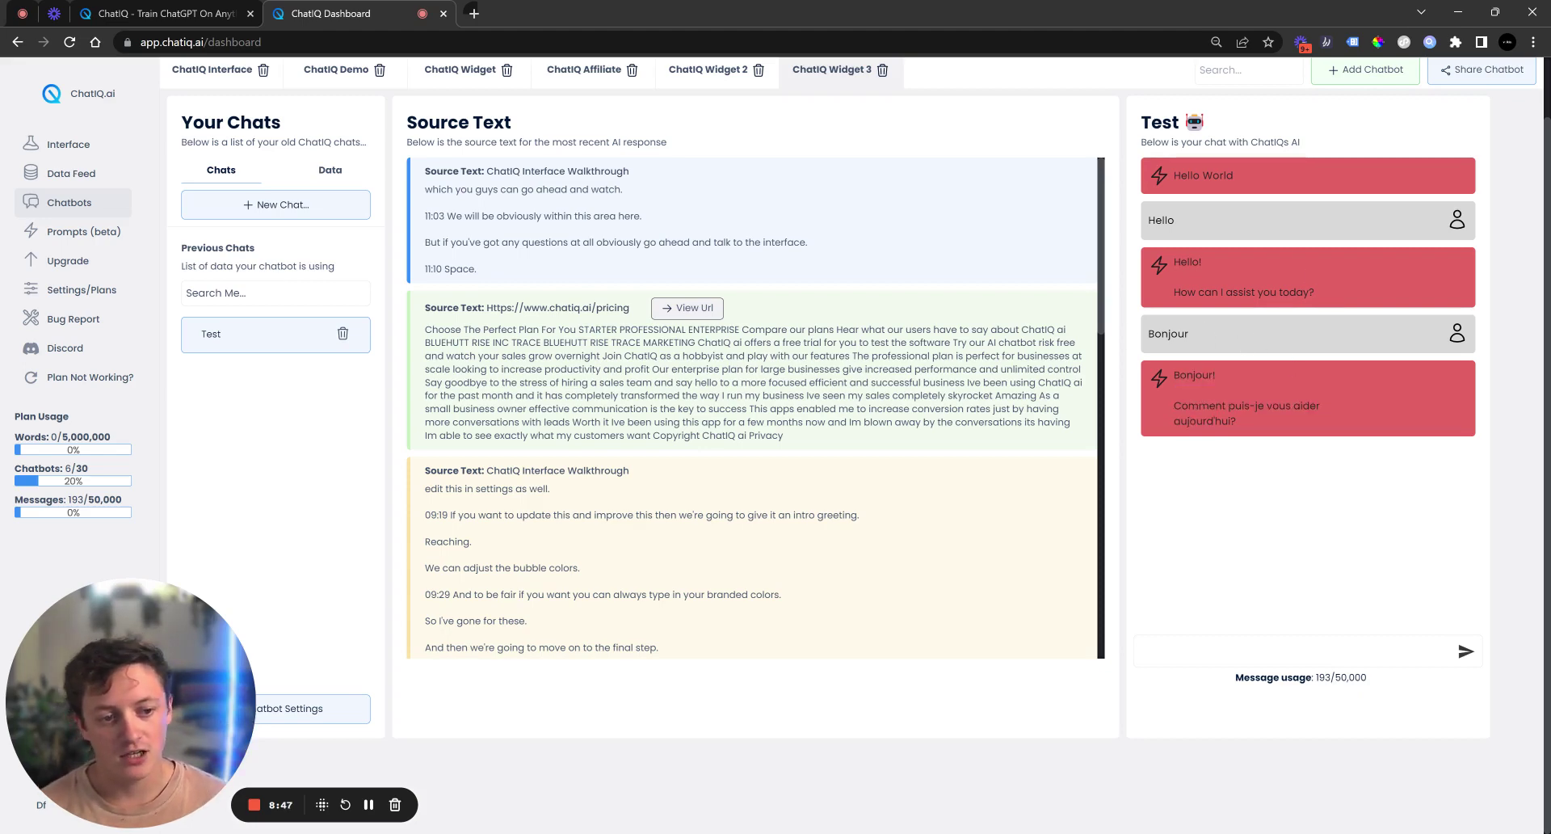
left_click_drag(1161, 334, 1185, 334)
left_click_drag(1198, 405, 1248, 471)
left_click(1249, 471)
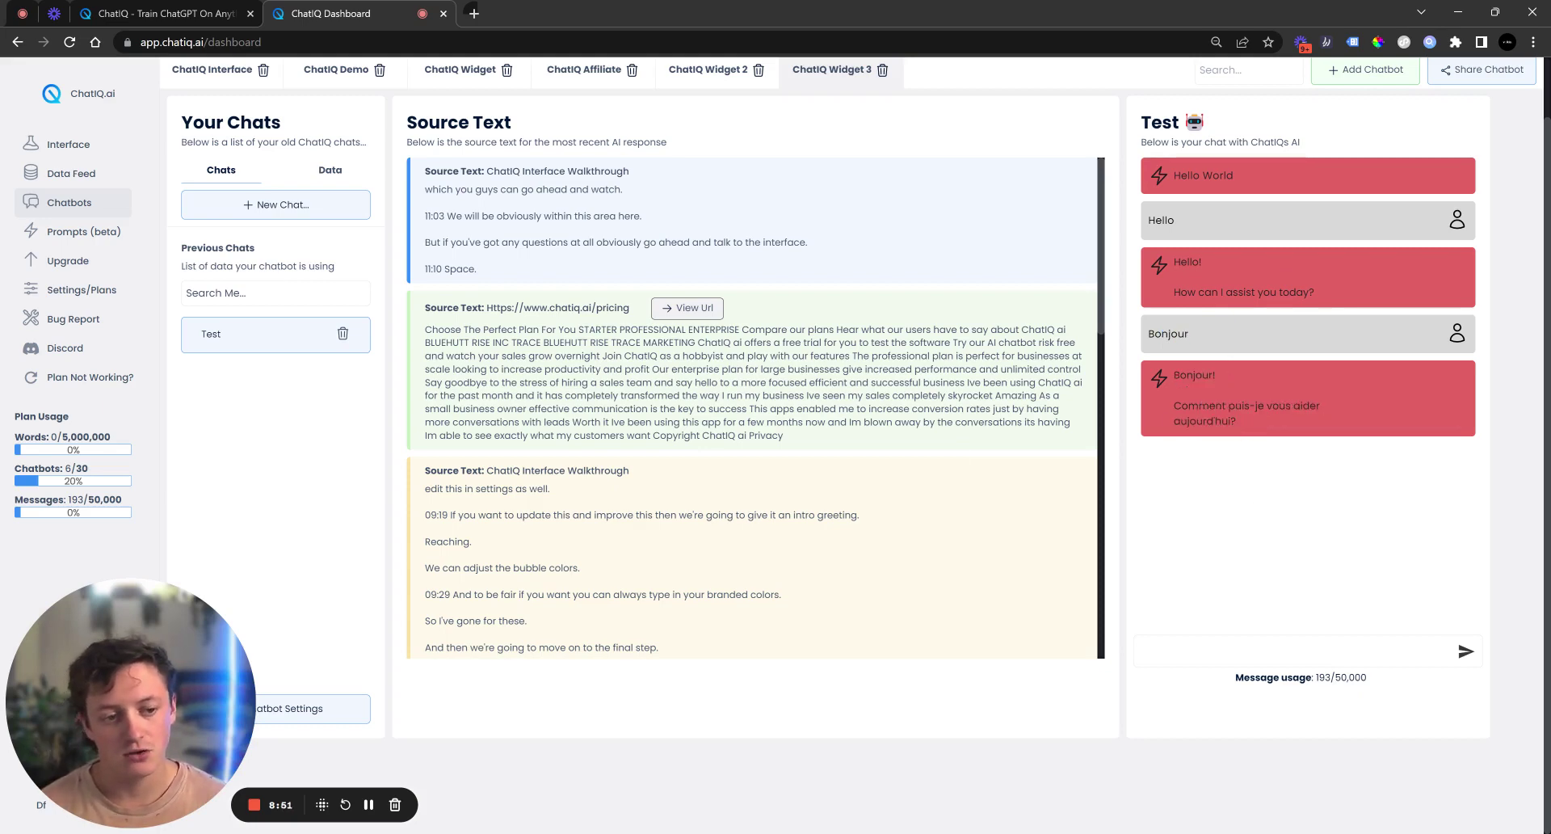
scroll(1329, 380, "up", 1)
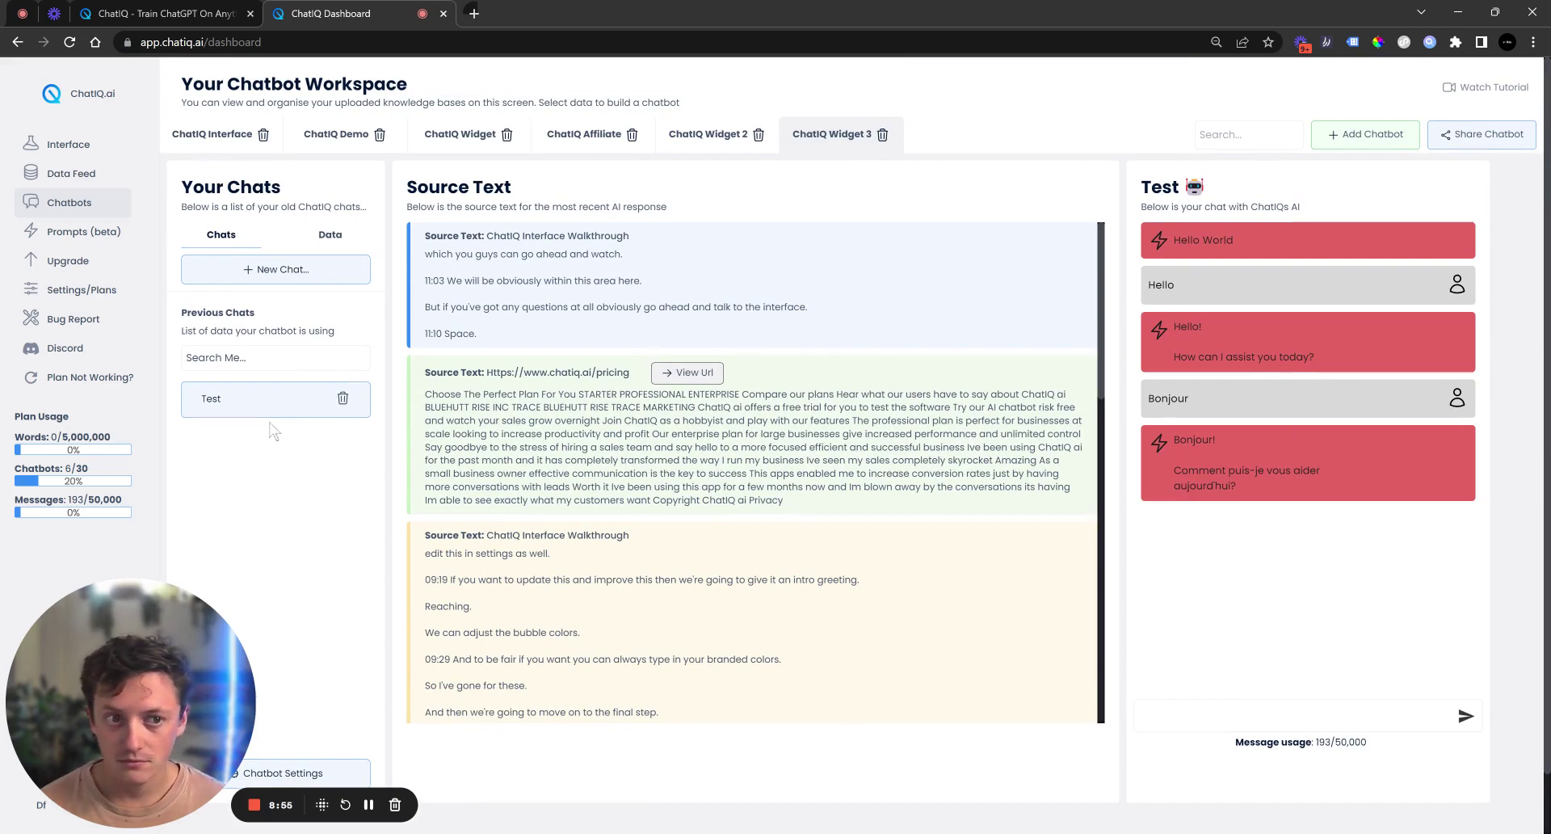
Review the ChatIQ Interface chatbot's custom prompt in the settings, and open that chatbot's Test chat.
left_click(85, 294)
scroll(808, 420, "down", 6)
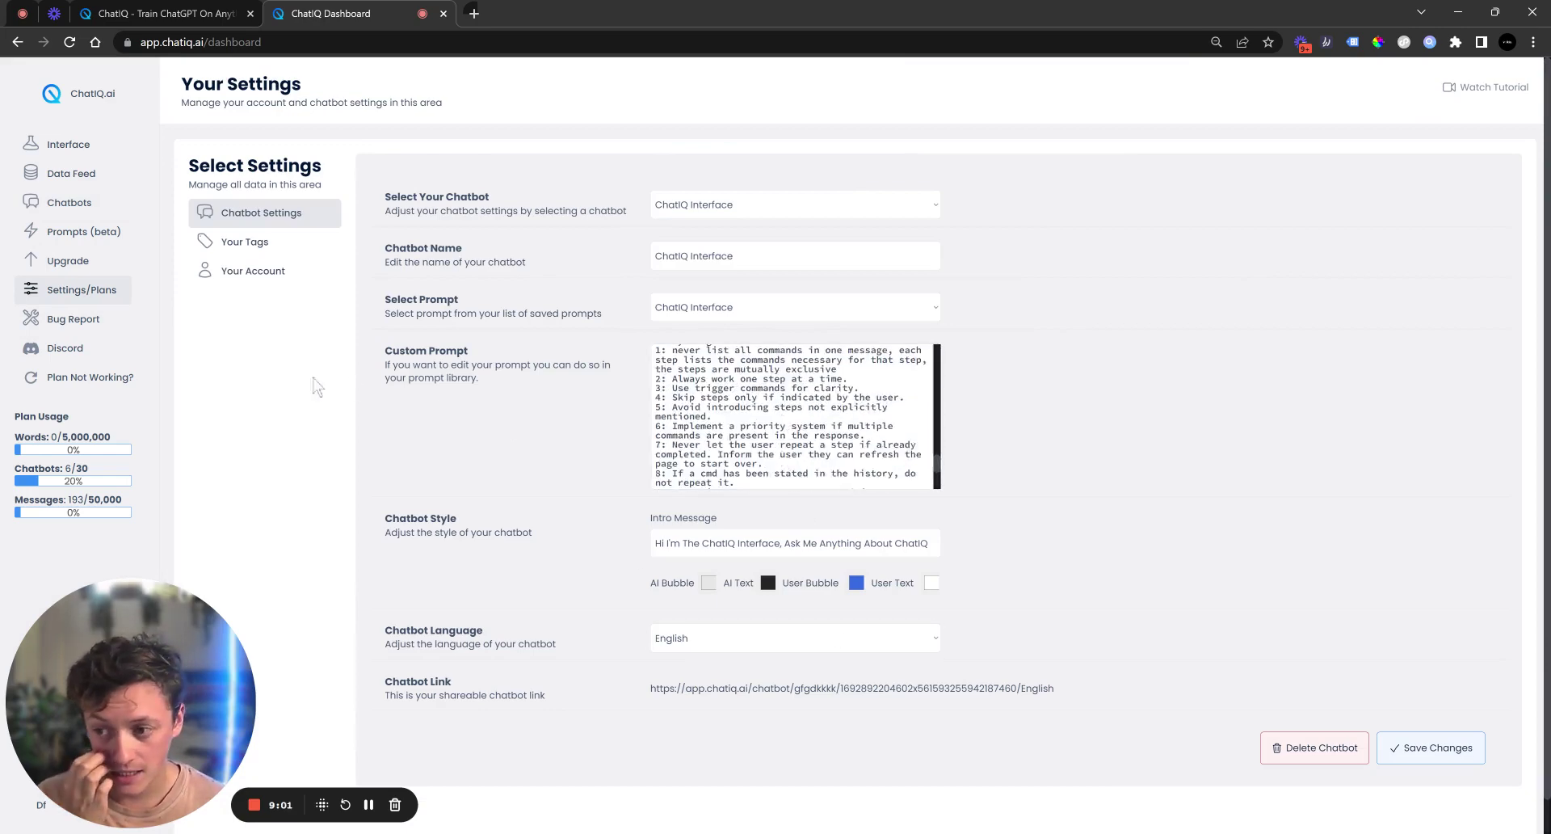
left_click(370, 804)
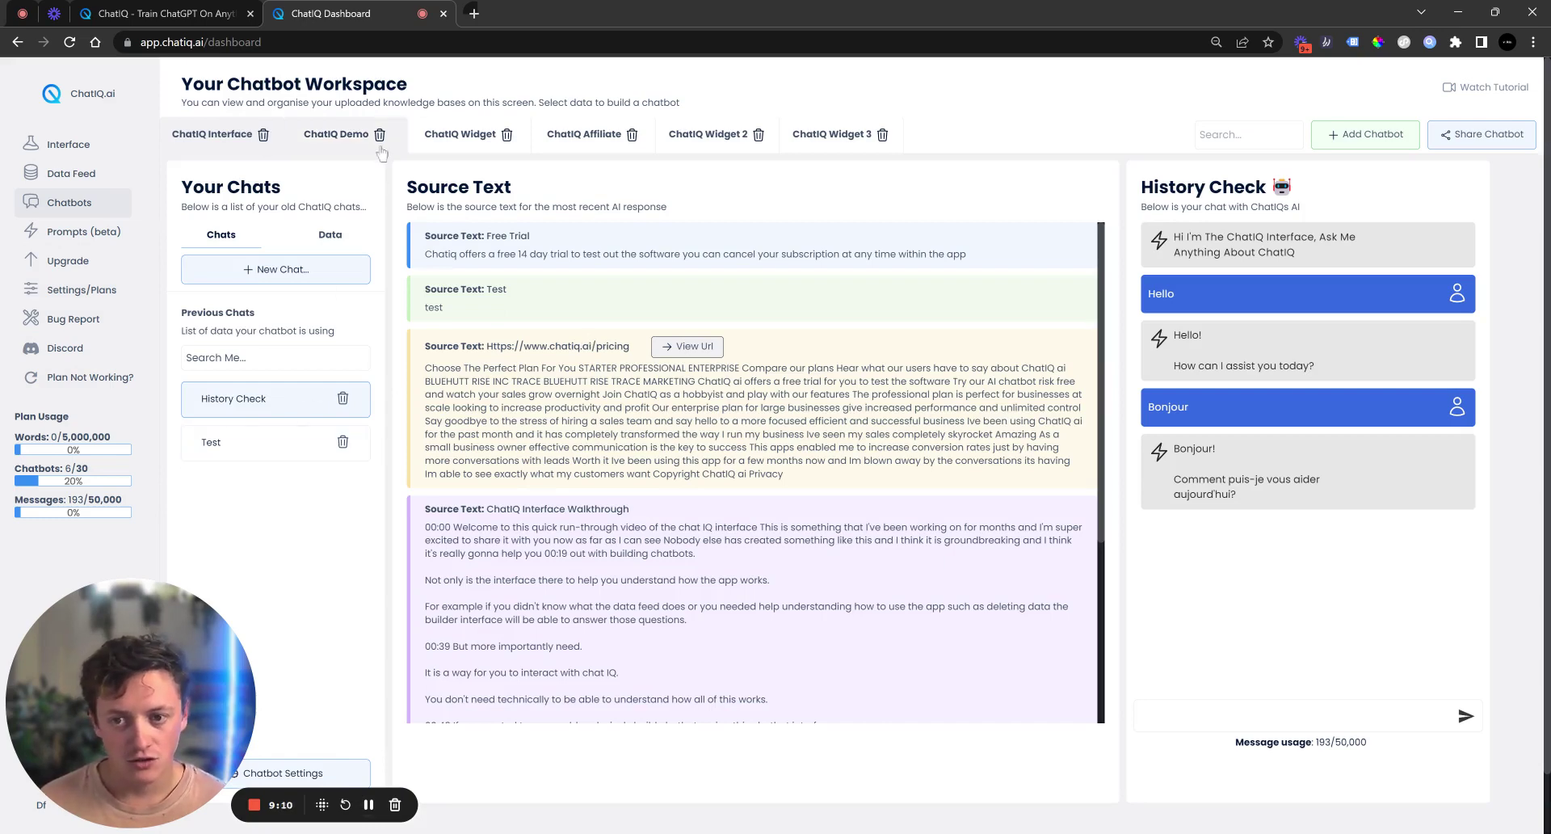
left_click(297, 453)
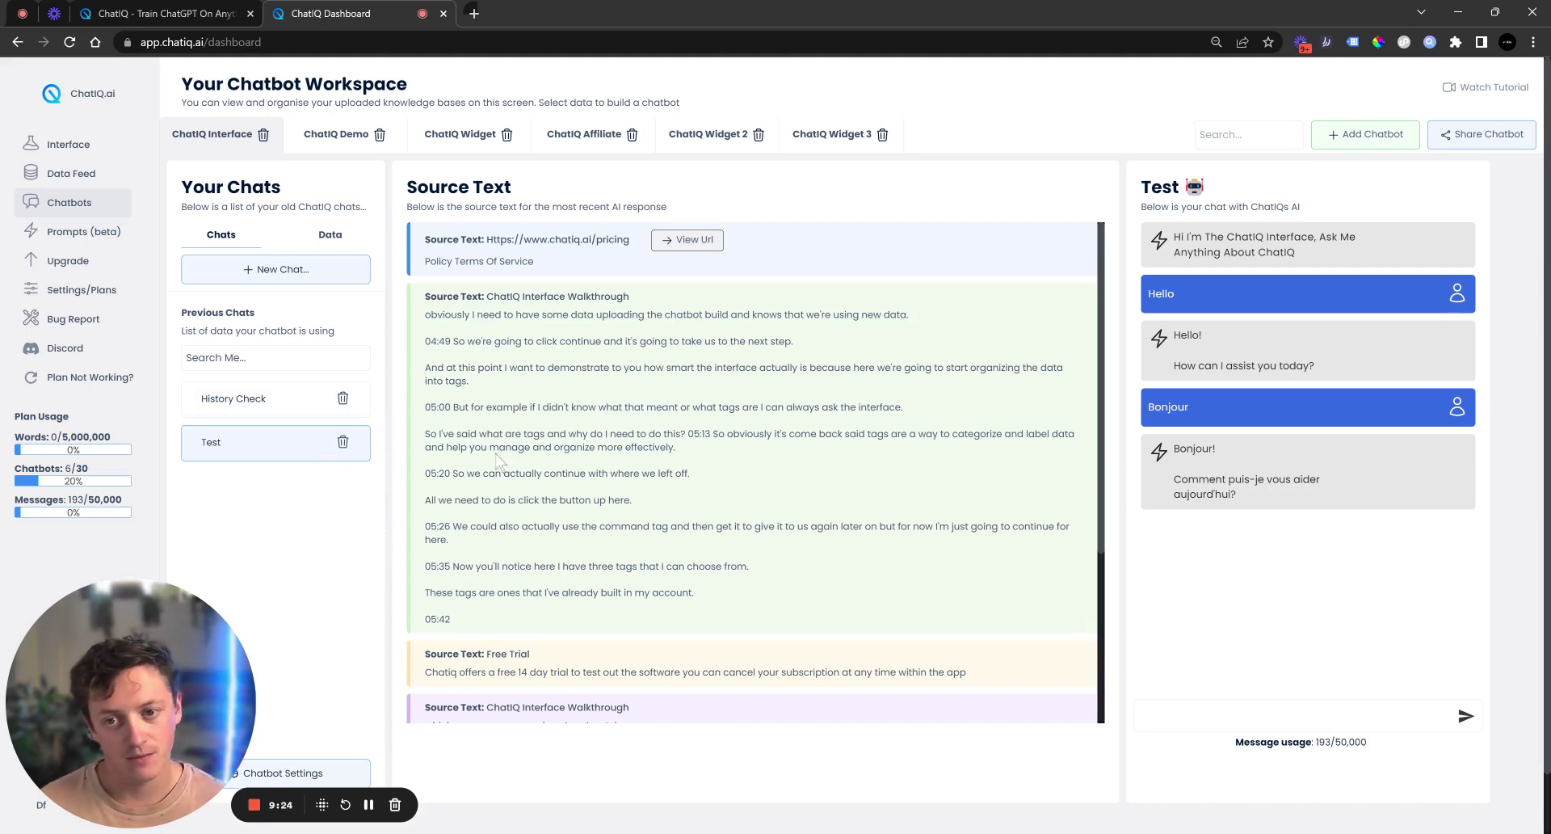
Reopen the ChatIQ Widget 3 workspace and examine the plan's word allowance and message usage.
left_click(809, 137)
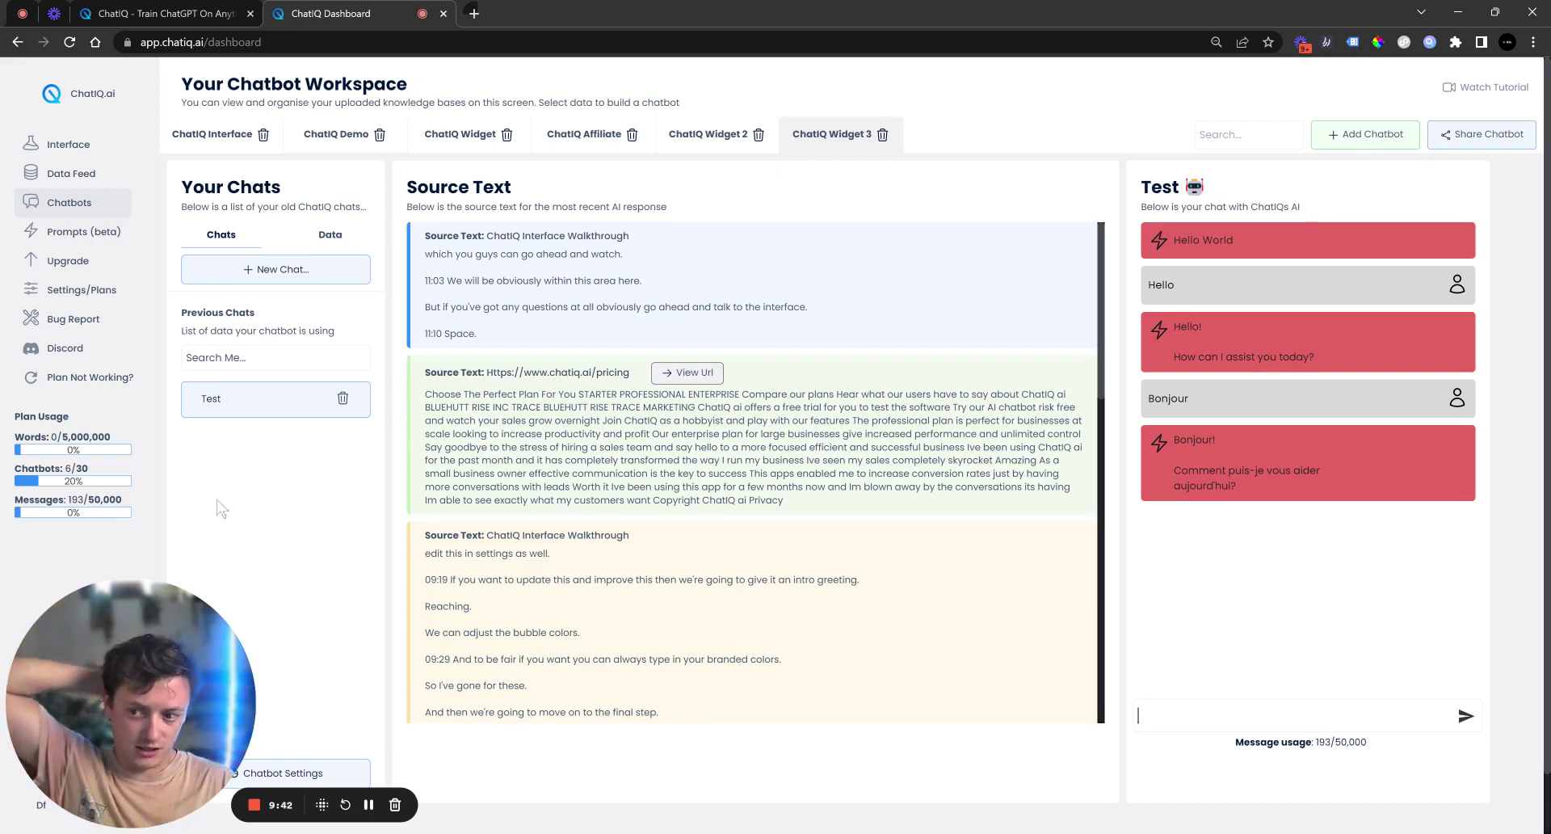
left_click_drag(42, 437, 134, 440)
left_click(114, 441)
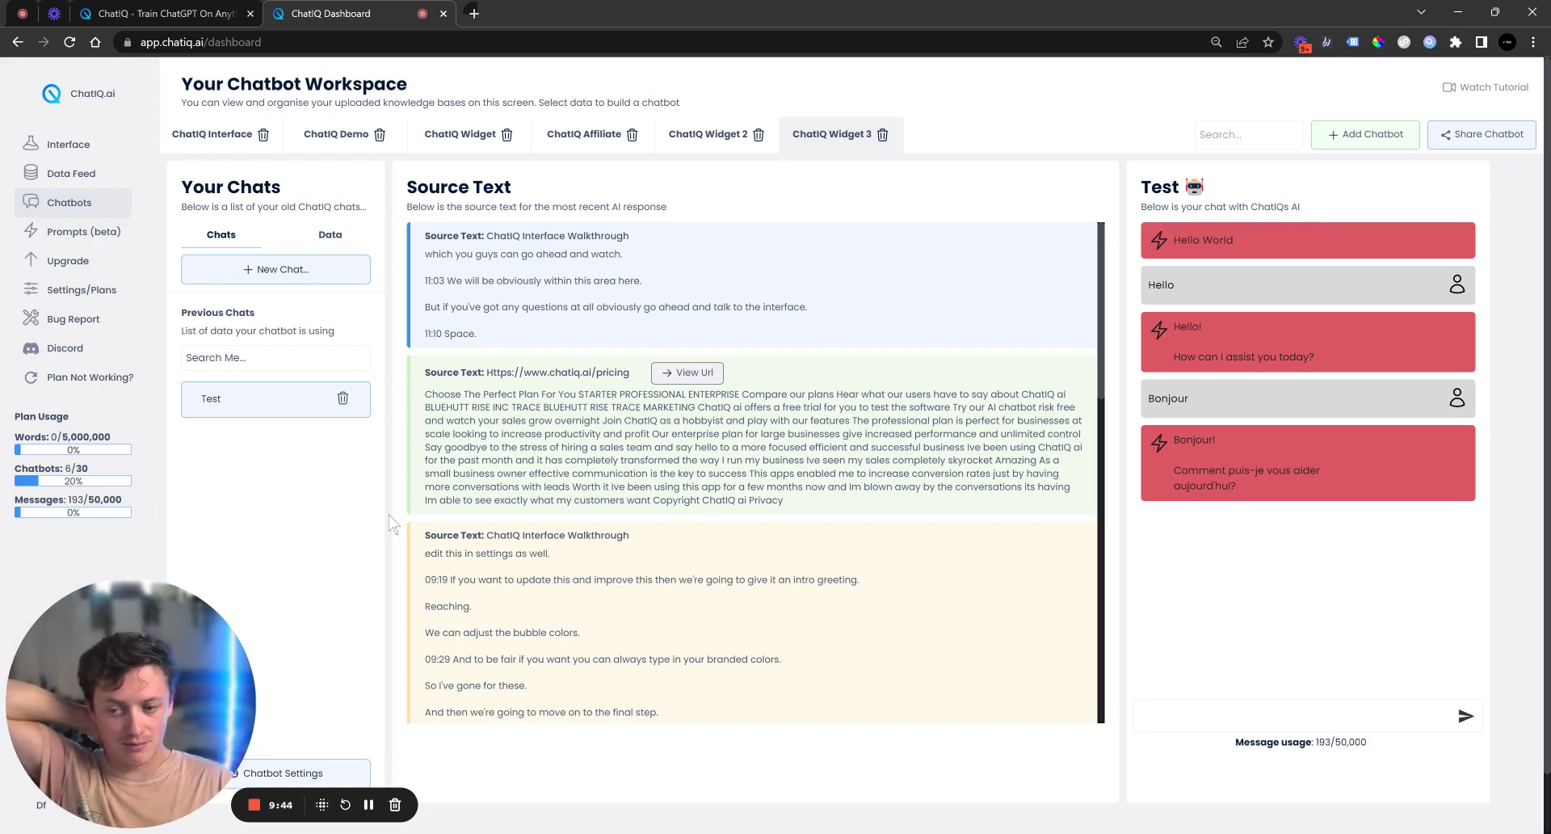
left_click_drag(1326, 743, 1231, 733)
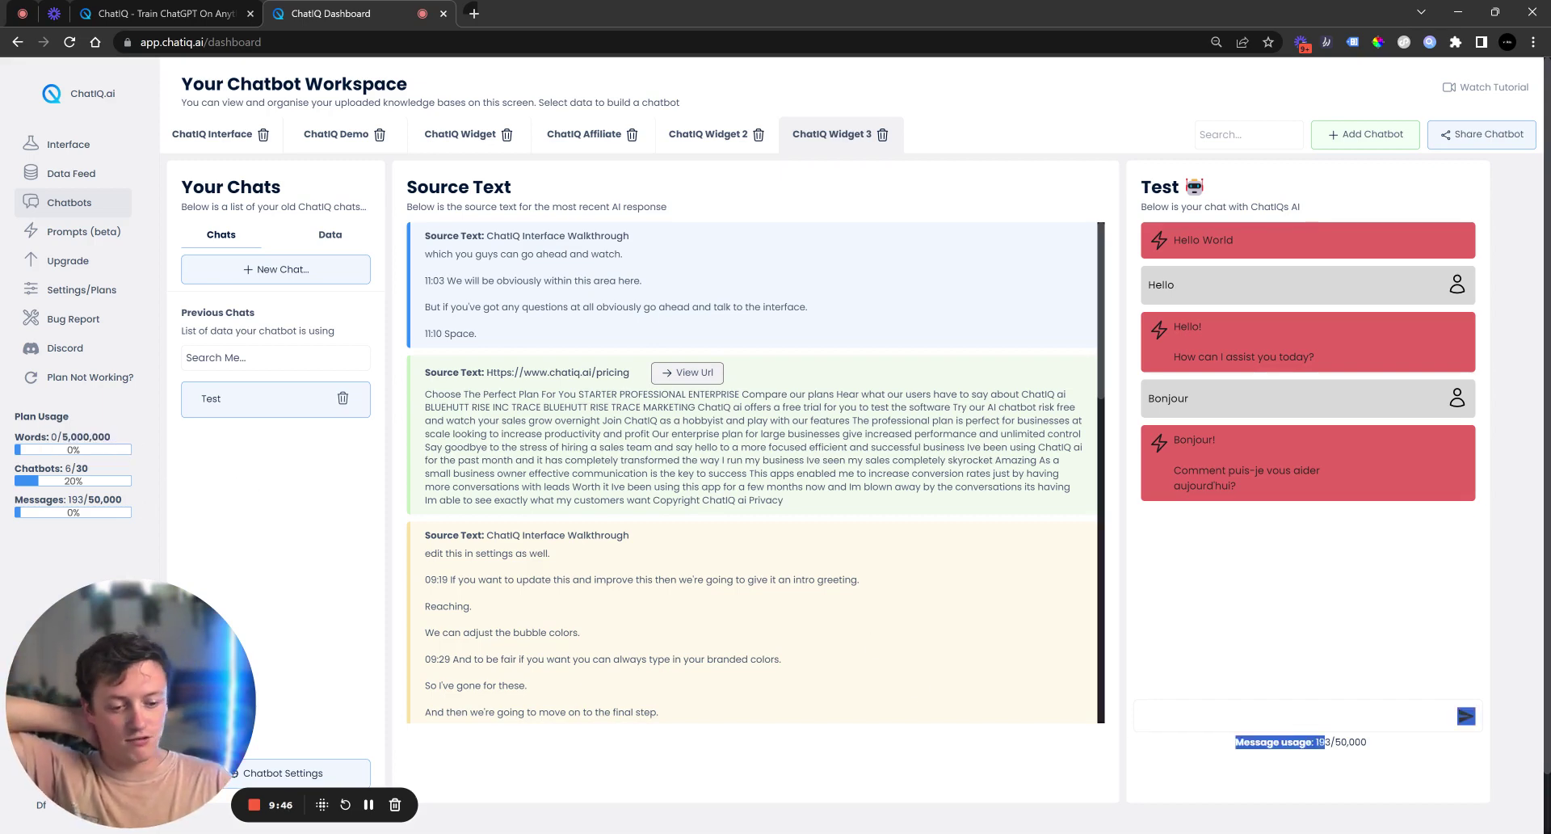
mouse_move(84, 500)
left_mouse_down()
mouse_move(66, 500)
mouse_move(127, 503)
mouse_move(71, 500)
left_mouse_up()
left_click(128, 505)
double_click(105, 500)
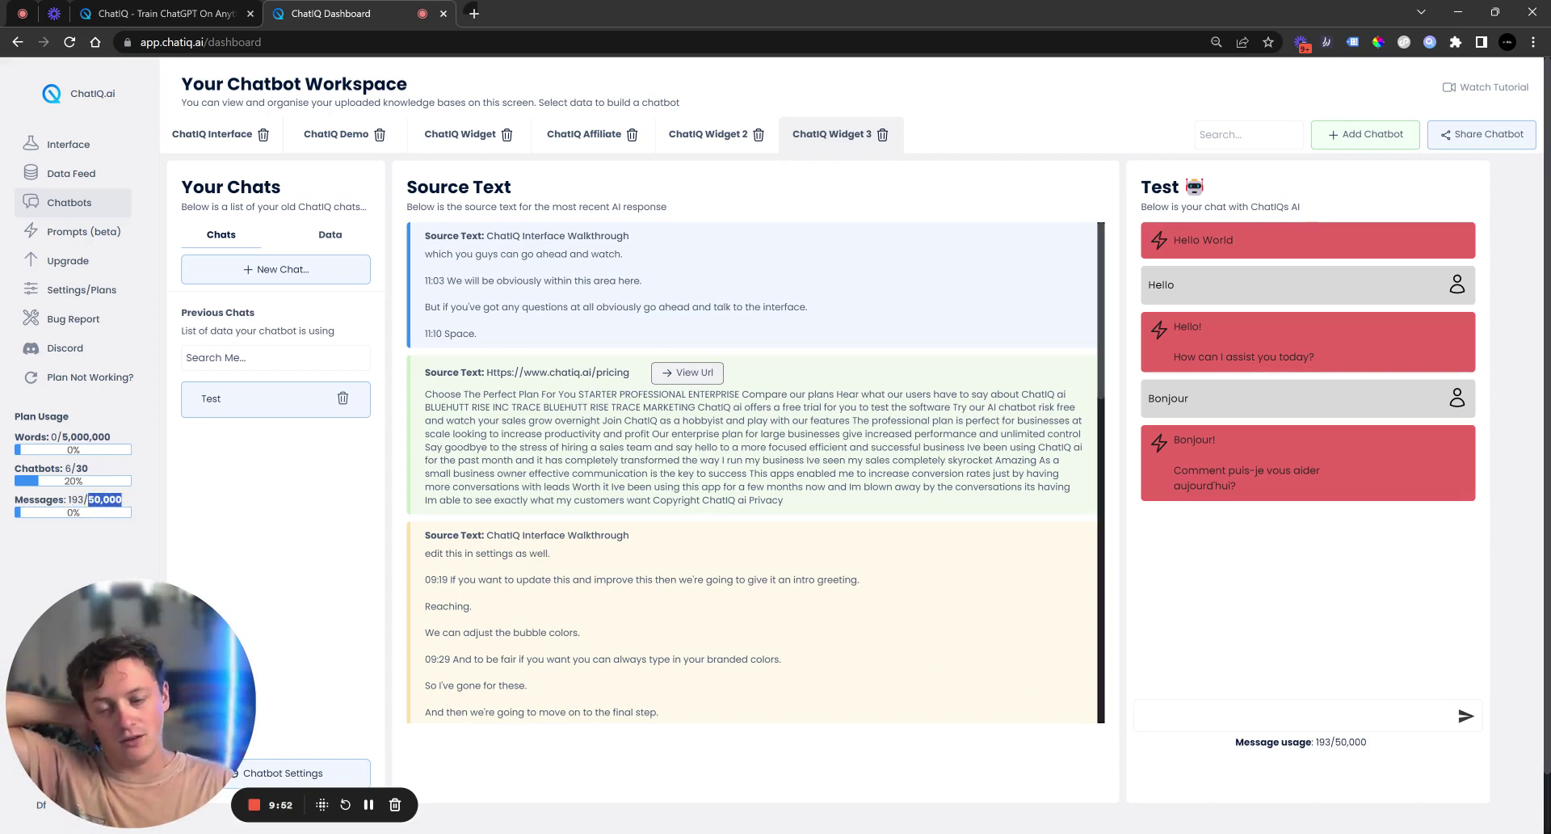